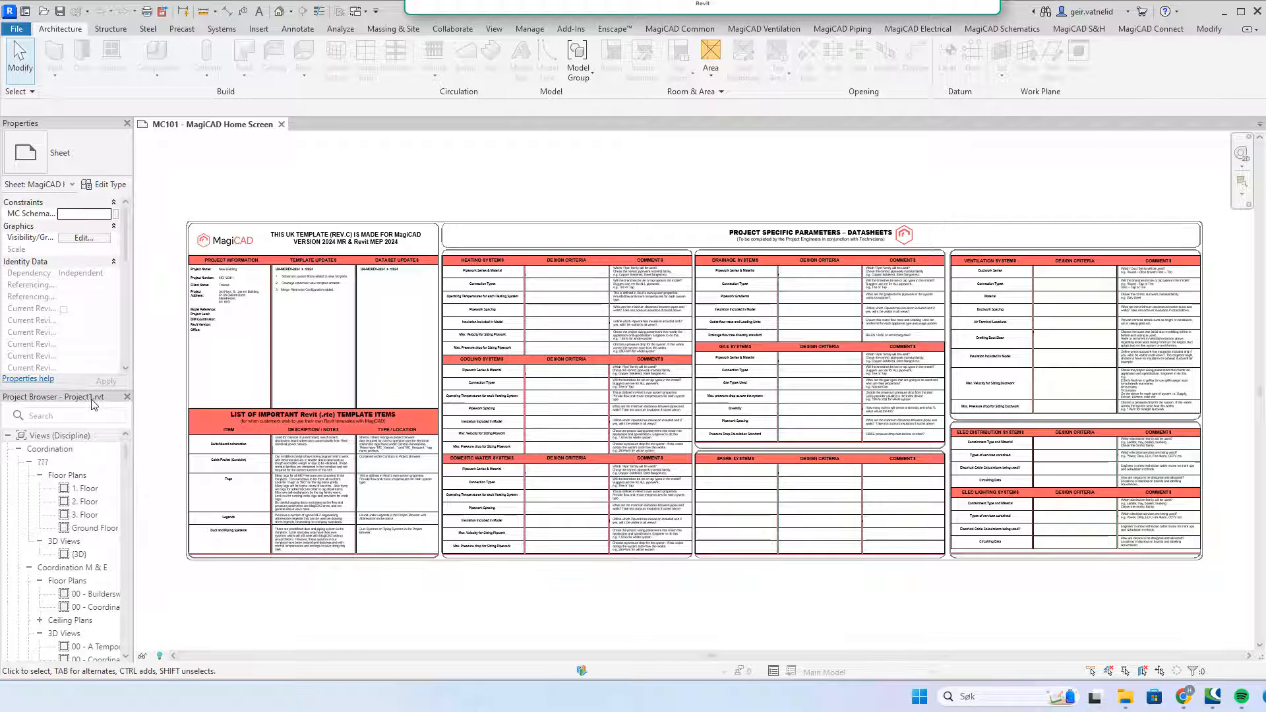
Step: Dock the Project Browser as a tab beside the Properties palette
{"action": "left_click_drag", "start_coordinate": [97, 399], "coordinate": [105, 124]}
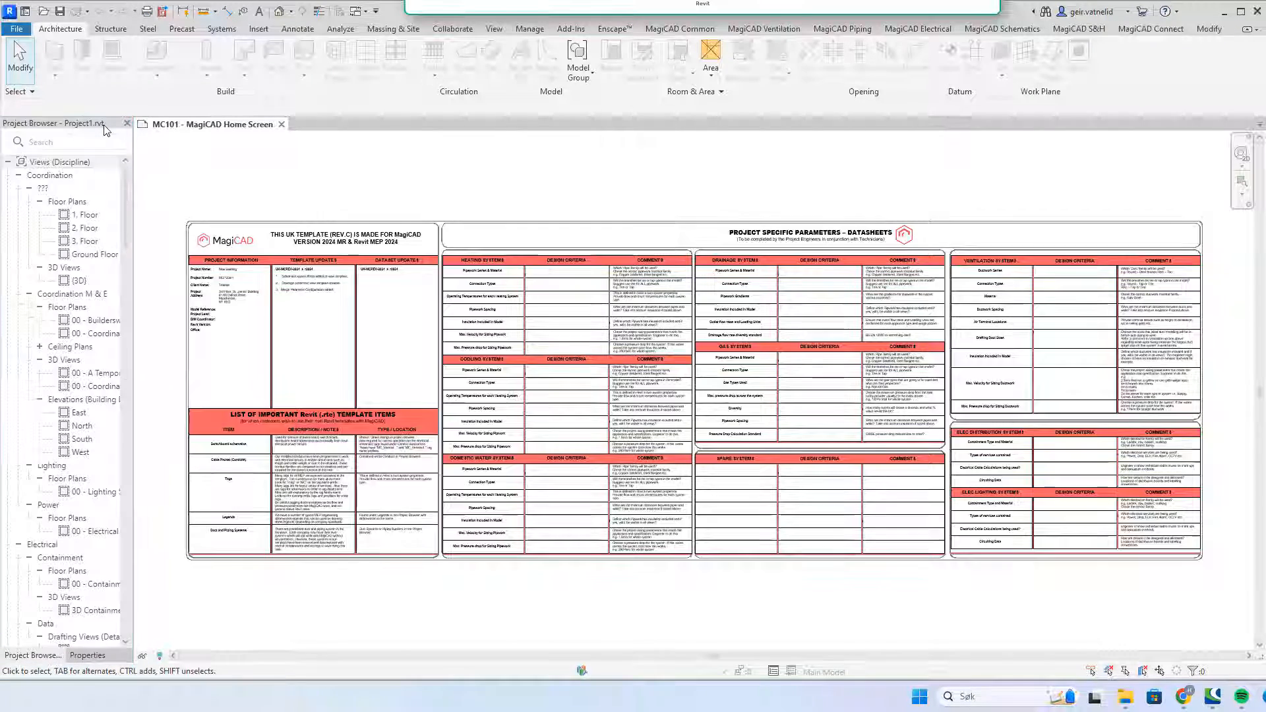
{"action": "left_click", "coordinate": [92, 656]}
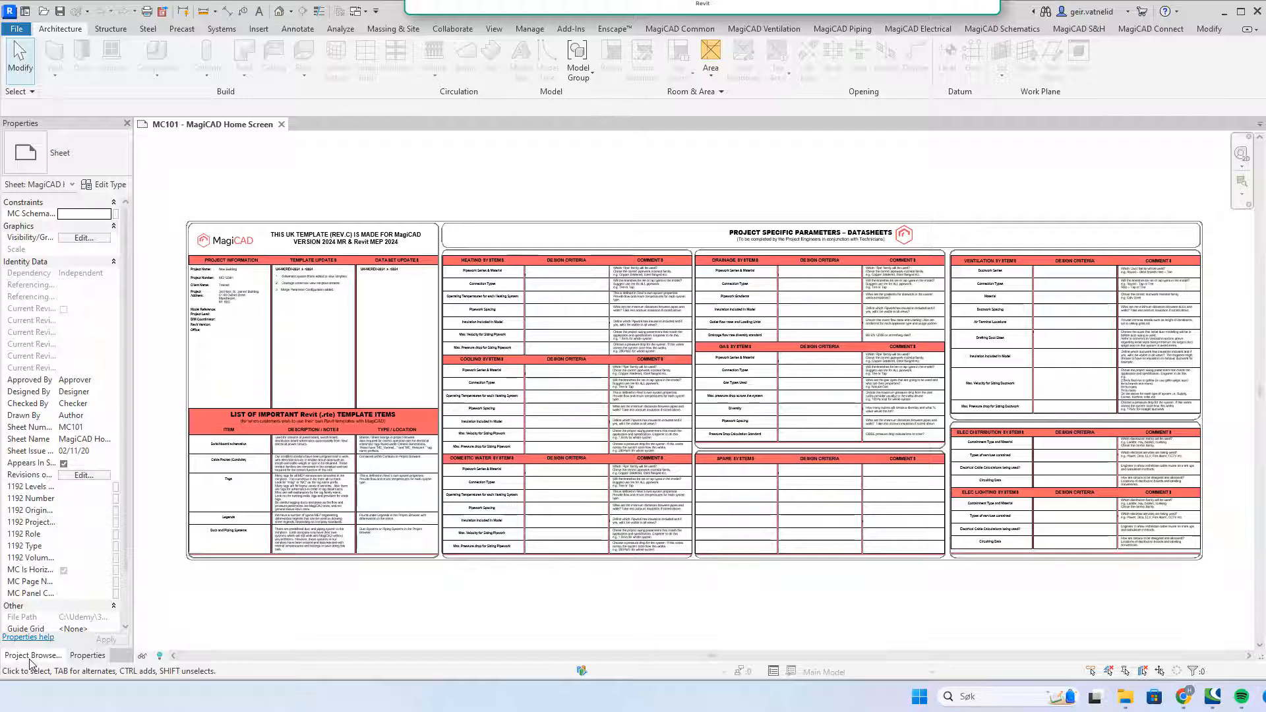
{"action": "left_click", "coordinate": [33, 656]}
{"action": "left_click", "coordinate": [87, 655]}
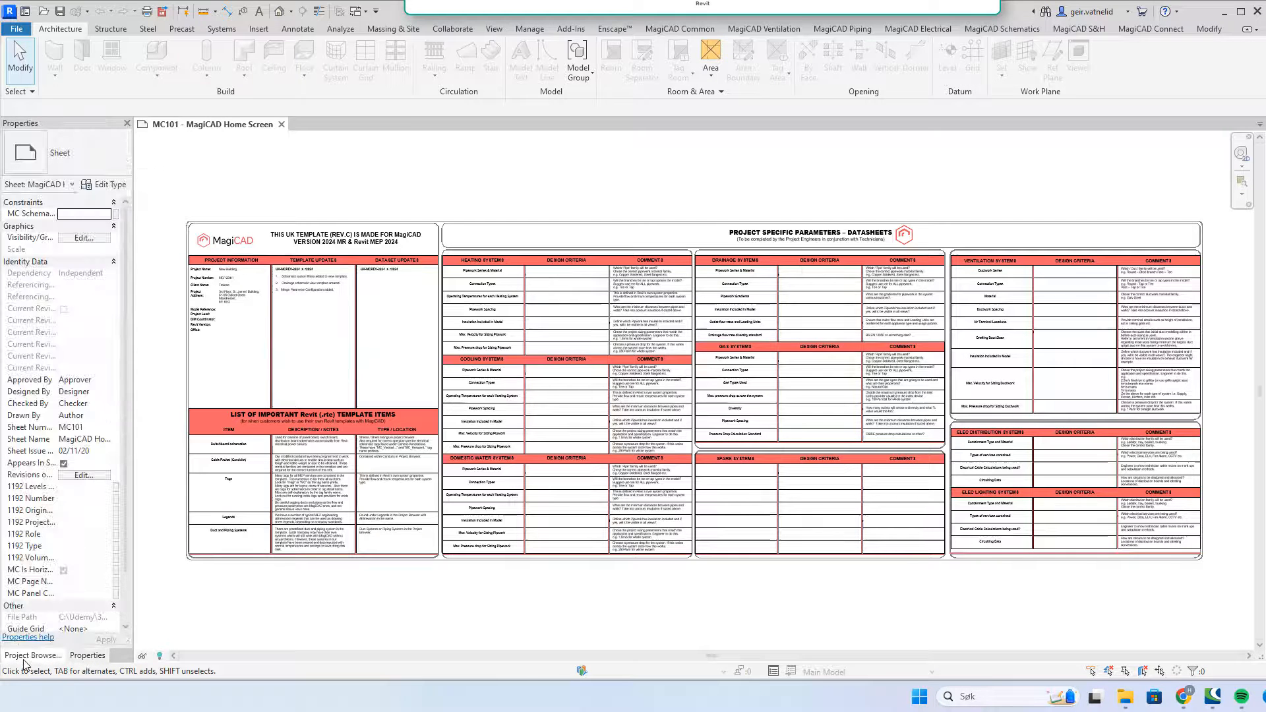
{"action": "left_click", "coordinate": [25, 658]}
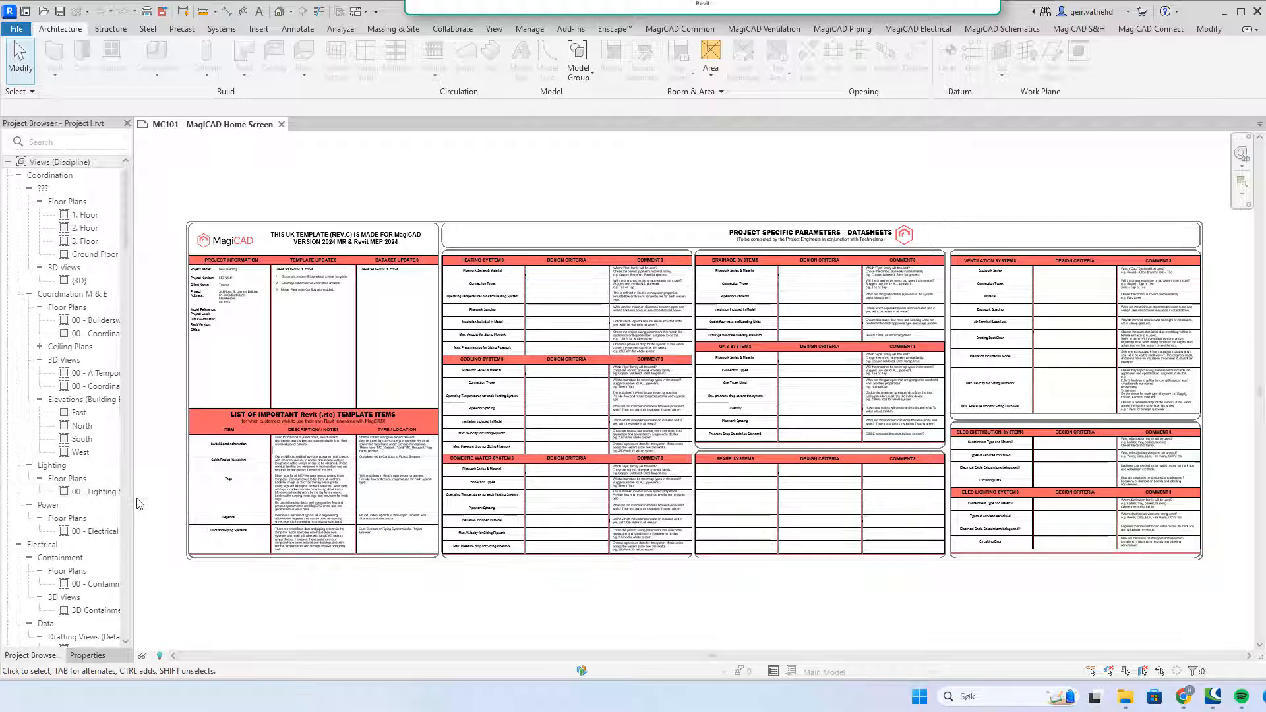
Step: Widen the docked Project Browser panel and return to its tab
{"action": "left_click_drag", "start_coordinate": [134, 505], "coordinate": [195, 505]}
{"action": "scroll", "coordinate": [127, 436], "scroll_direction": "down", "scroll_amount": 10}
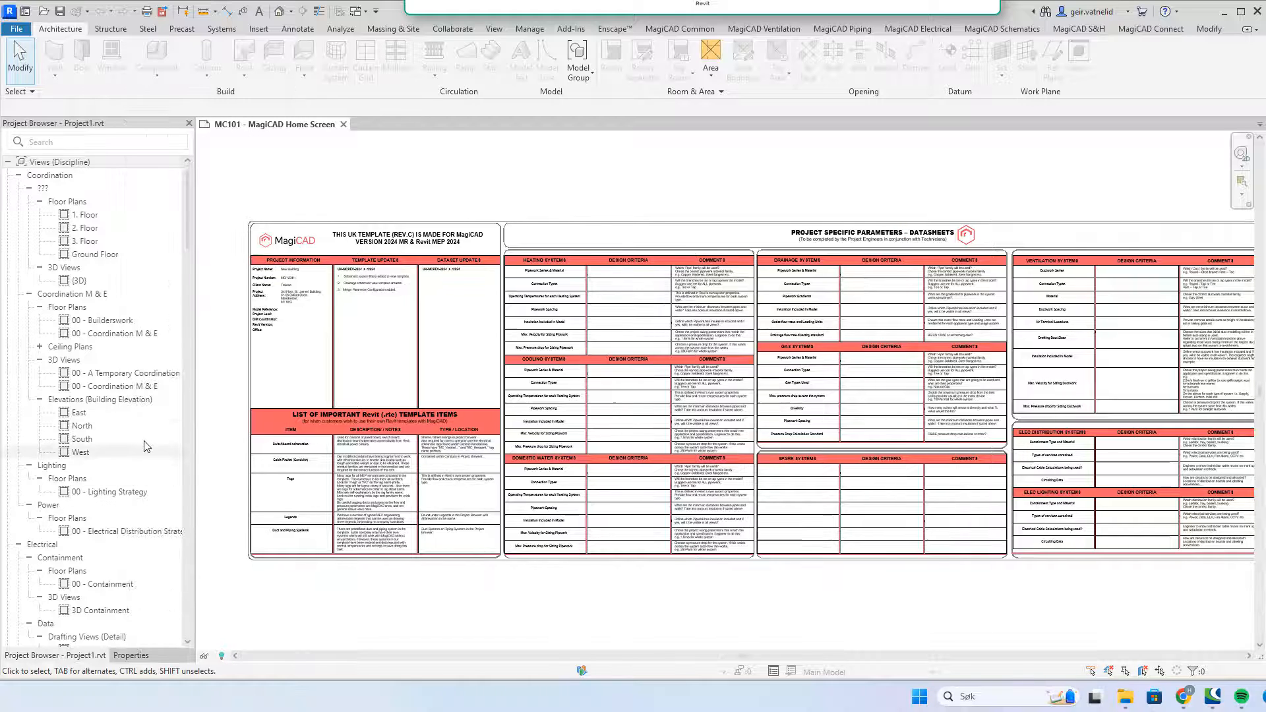
{"action": "scroll", "coordinate": [127, 437], "scroll_direction": "down", "scroll_amount": 15}
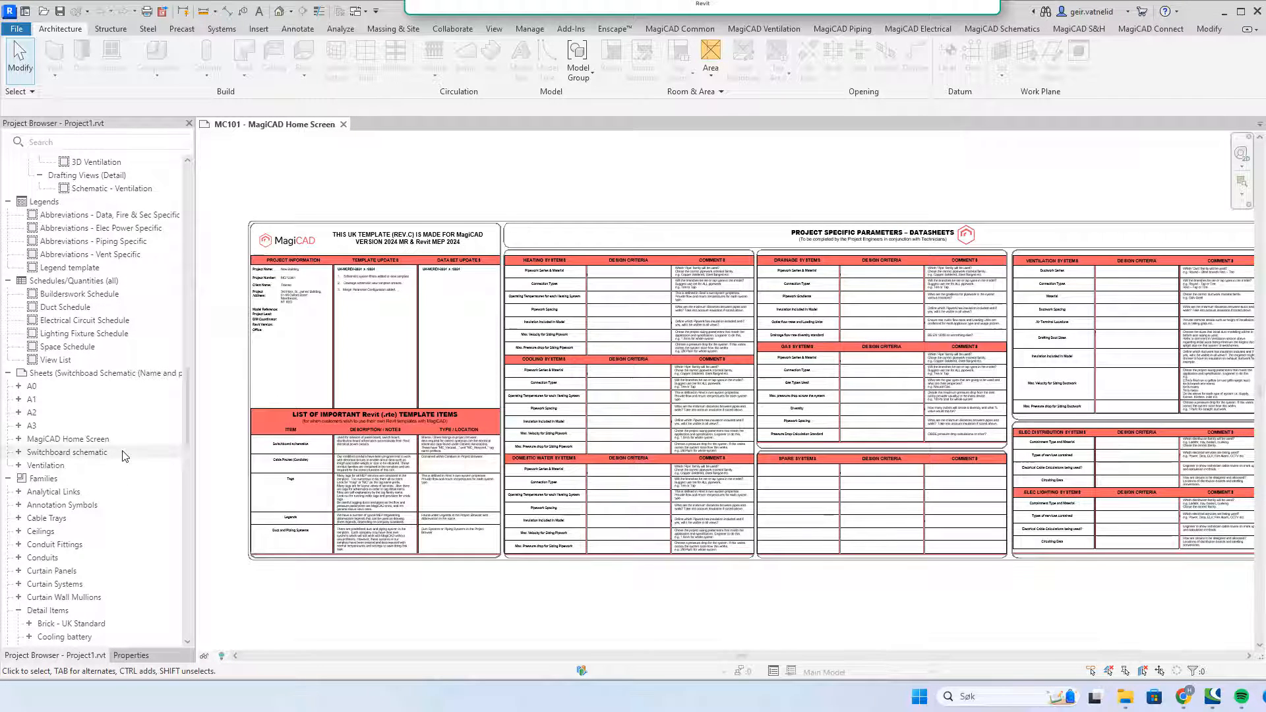
{"action": "scroll", "coordinate": [124, 457], "scroll_direction": "up", "scroll_amount": 8}
{"action": "scroll", "coordinate": [125, 456], "scroll_direction": "up", "scroll_amount": 5}
{"action": "left_click", "coordinate": [131, 655]}
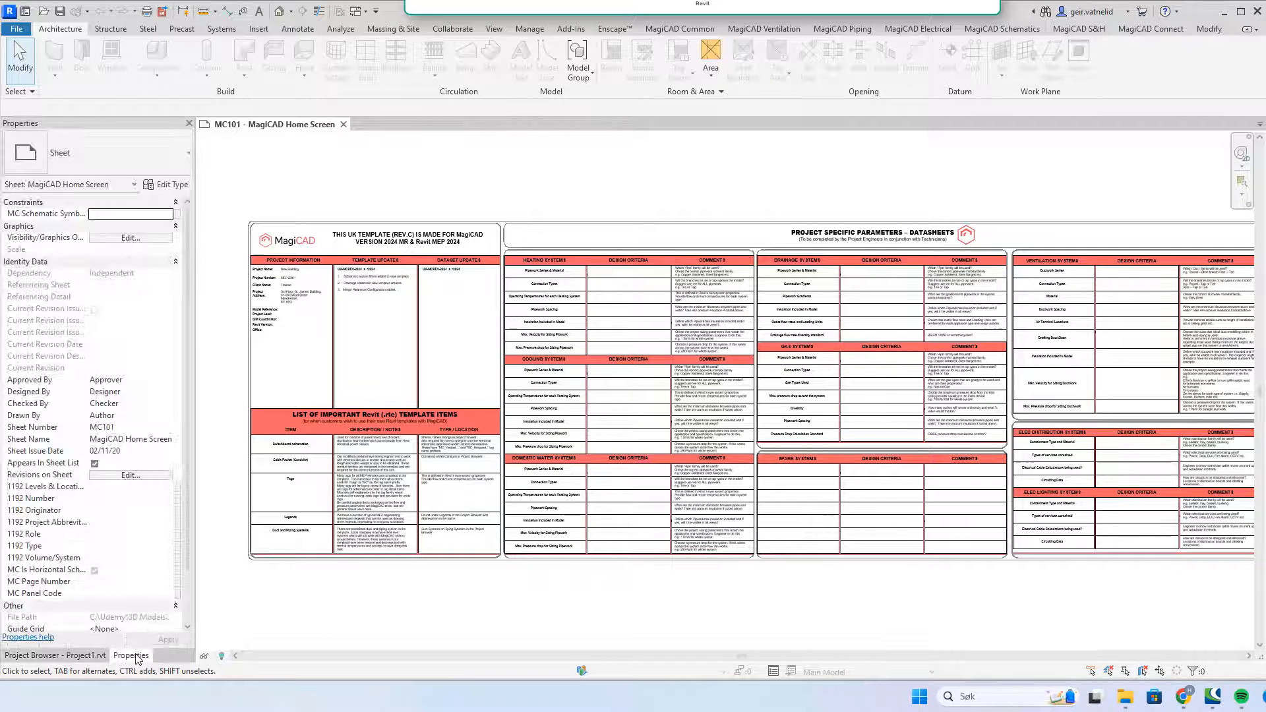
{"action": "scroll", "coordinate": [115, 476], "scroll_direction": "down", "scroll_amount": 2}
{"action": "scroll", "coordinate": [114, 477], "scroll_direction": "up", "scroll_amount": 2}
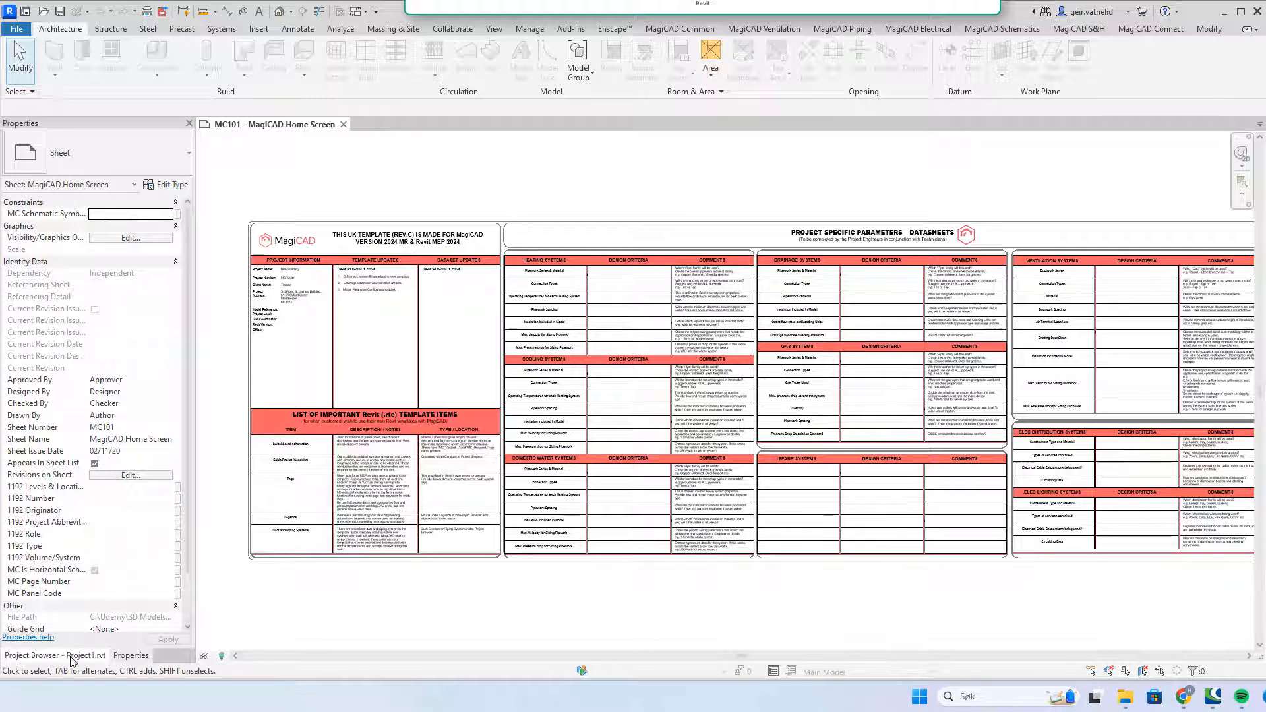
{"action": "left_click", "coordinate": [46, 655]}
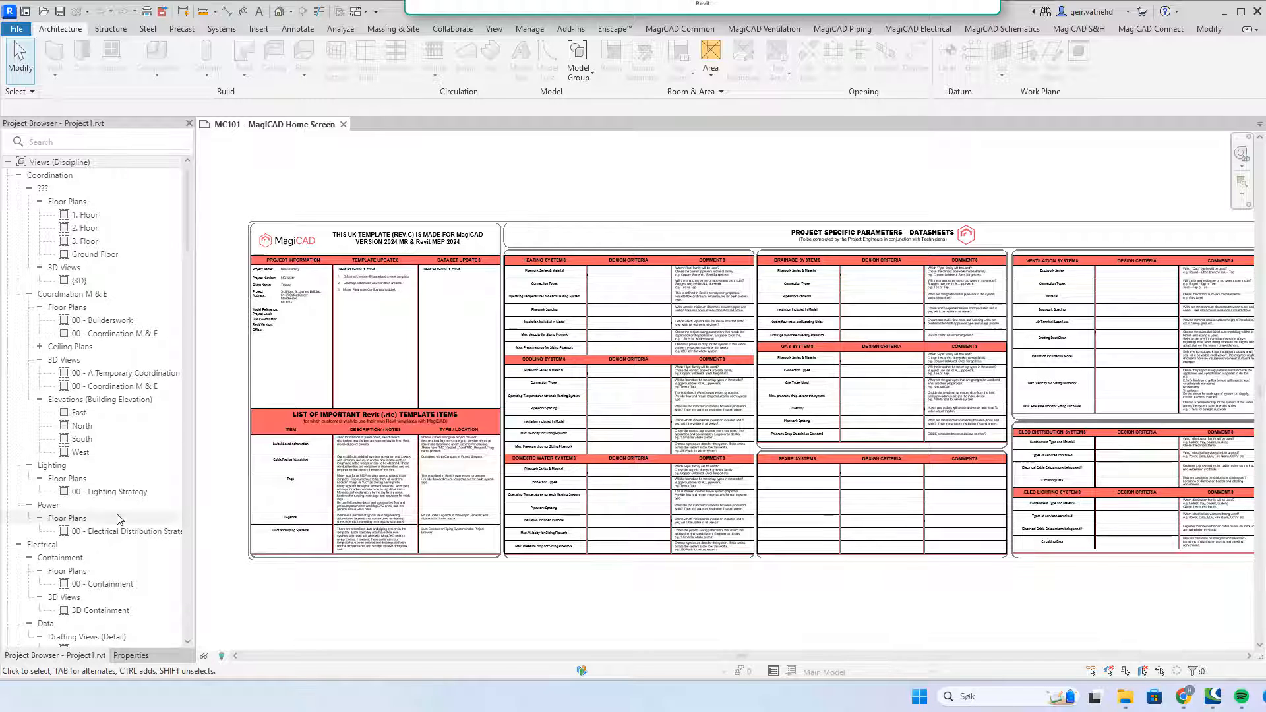
Step: Collapse Detail Items and expand Duct Systems and Ducts under Families
{"action": "scroll", "coordinate": [118, 507], "scroll_direction": "down", "scroll_amount": 15}
{"action": "scroll", "coordinate": [118, 506], "scroll_direction": "down", "scroll_amount": 12}
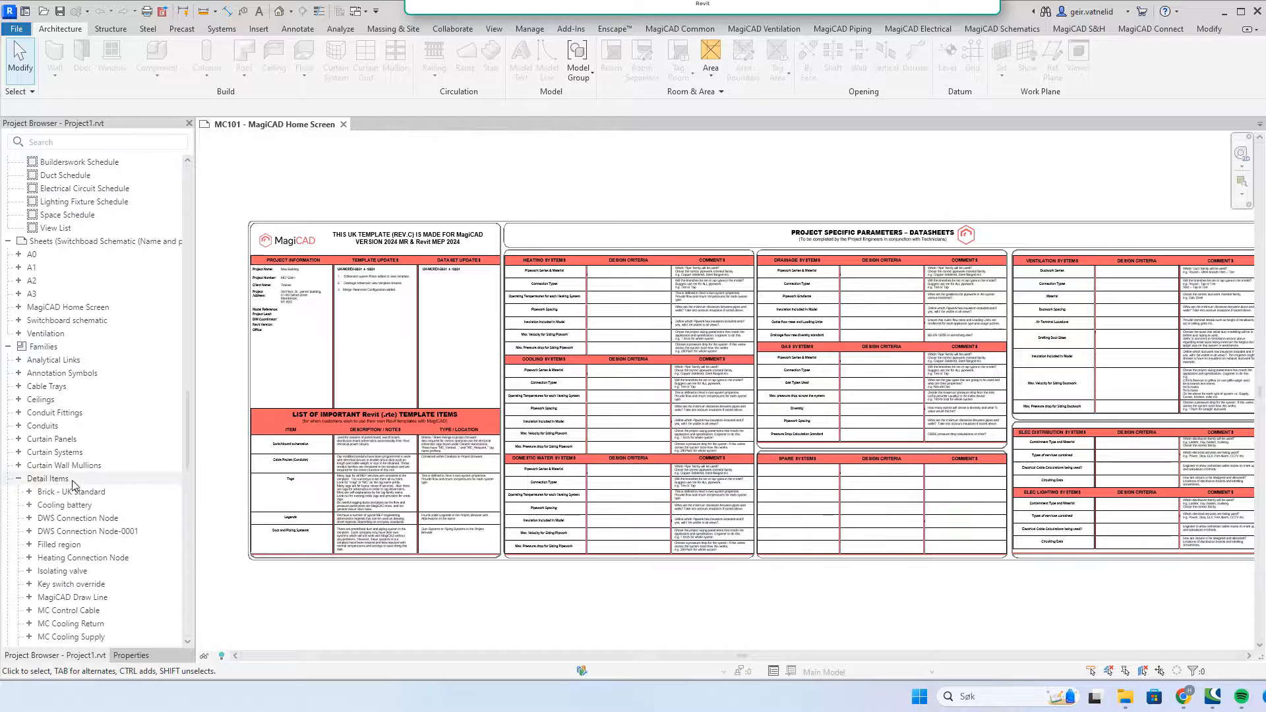
{"action": "double_click", "coordinate": [33, 480]}
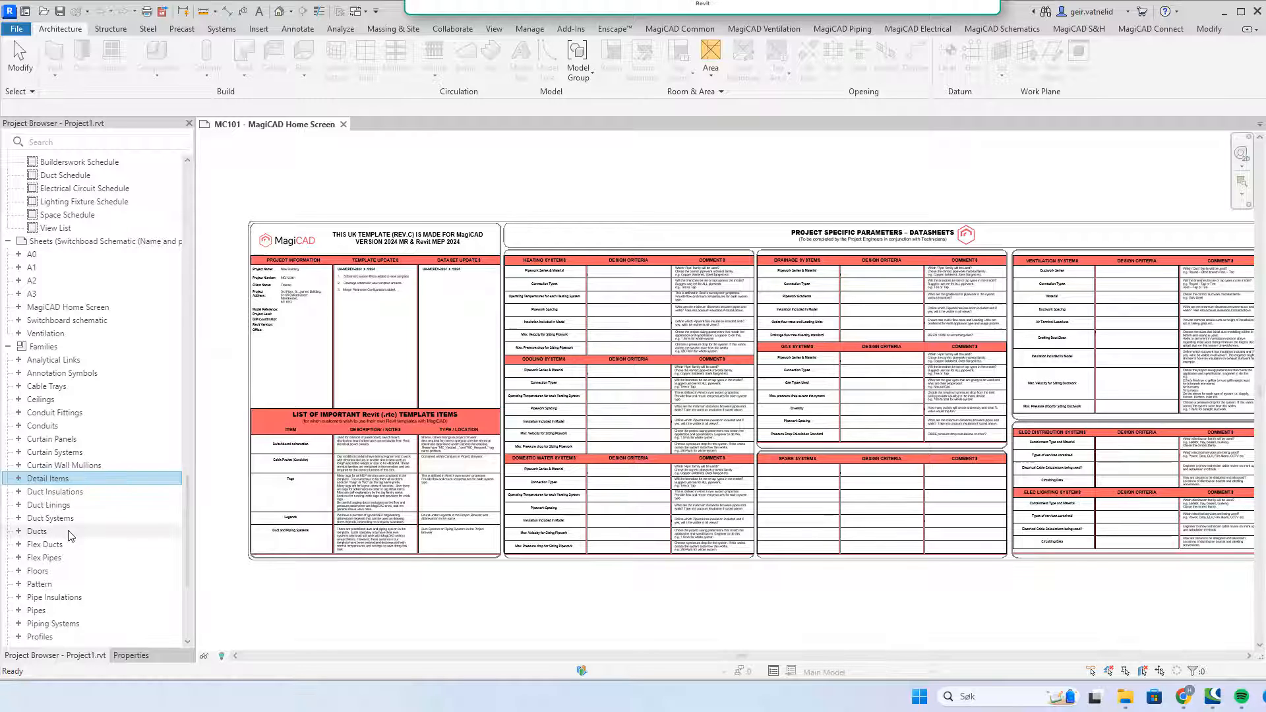
{"action": "left_click", "coordinate": [19, 519]}
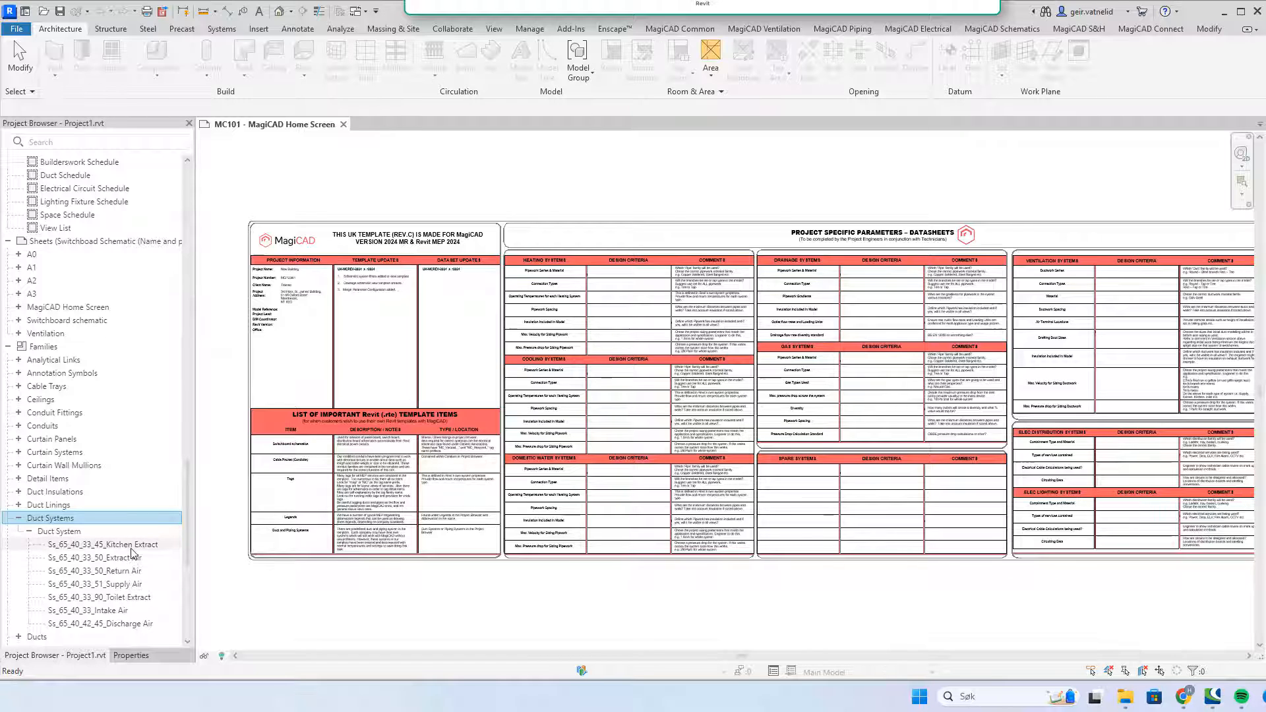
{"action": "scroll", "coordinate": [135, 554], "scroll_direction": "down", "scroll_amount": 2}
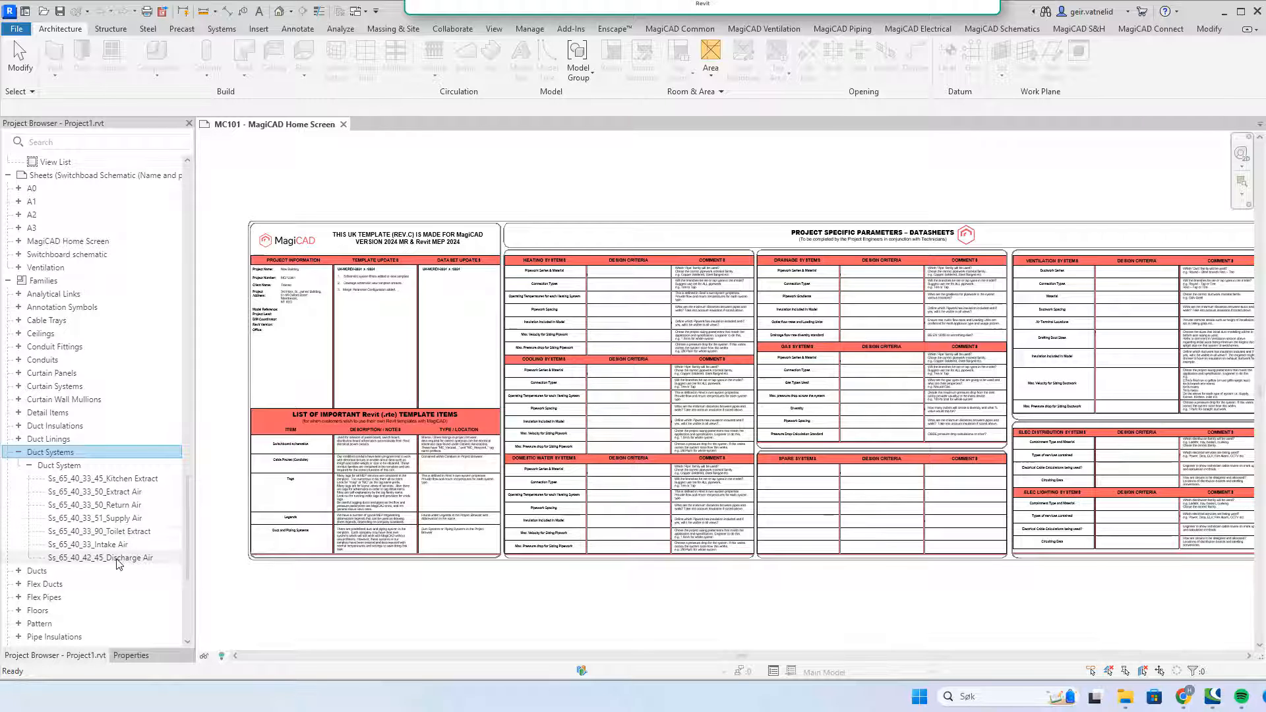
{"action": "left_click", "coordinate": [19, 571]}
{"action": "scroll", "coordinate": [92, 574], "scroll_direction": "down", "scroll_amount": 3}
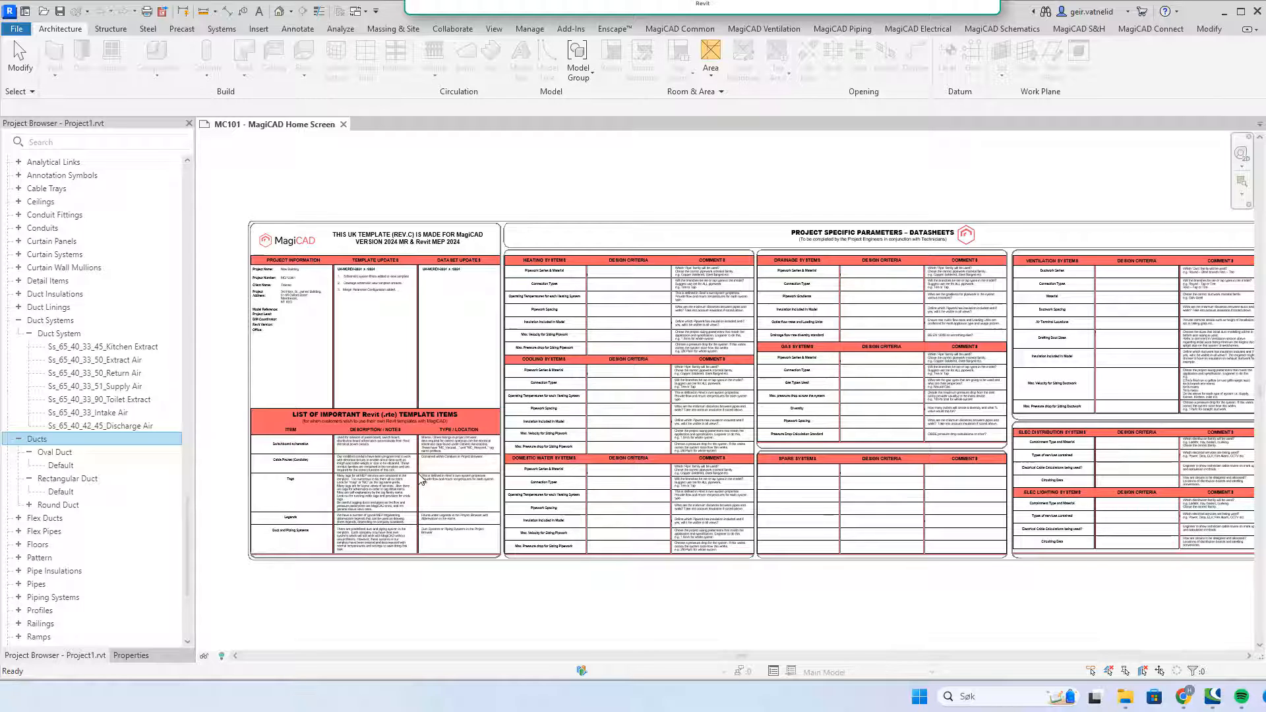
Step: Open Manage Links from the Manage tab and select the Architectual Model 4.rvt link
{"action": "left_click", "coordinate": [527, 36]}
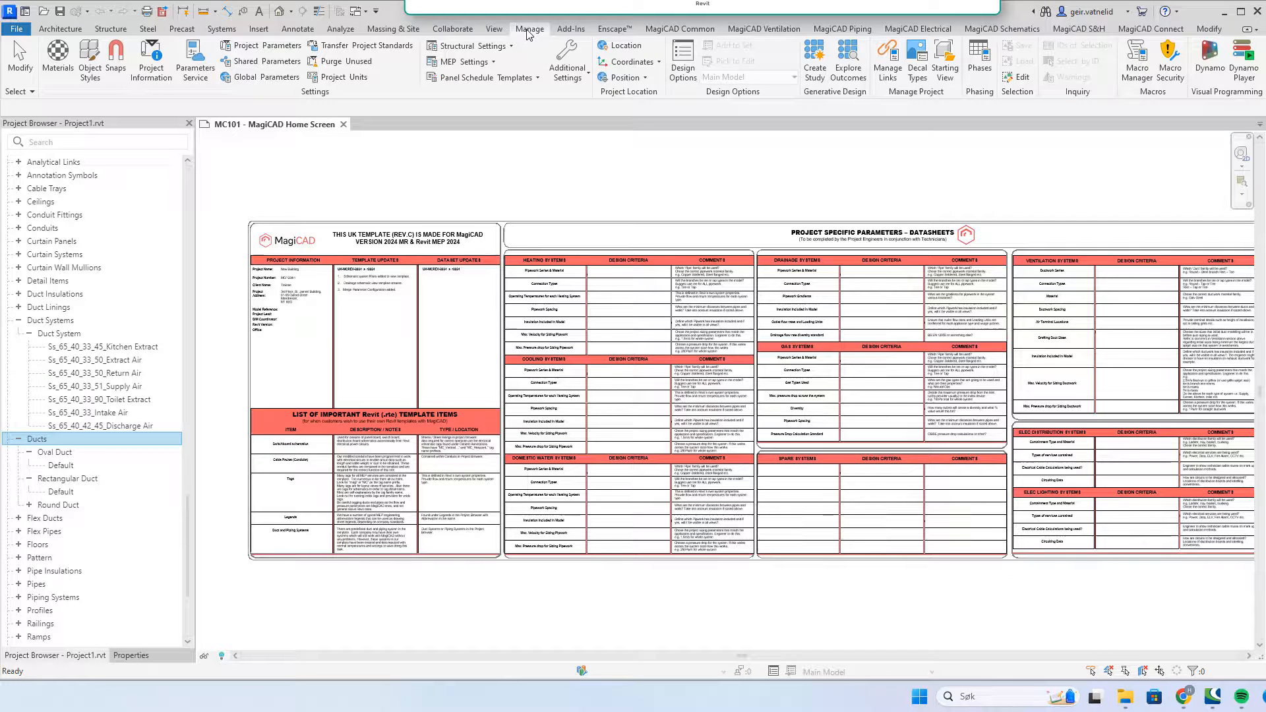
{"action": "left_click", "coordinate": [888, 72]}
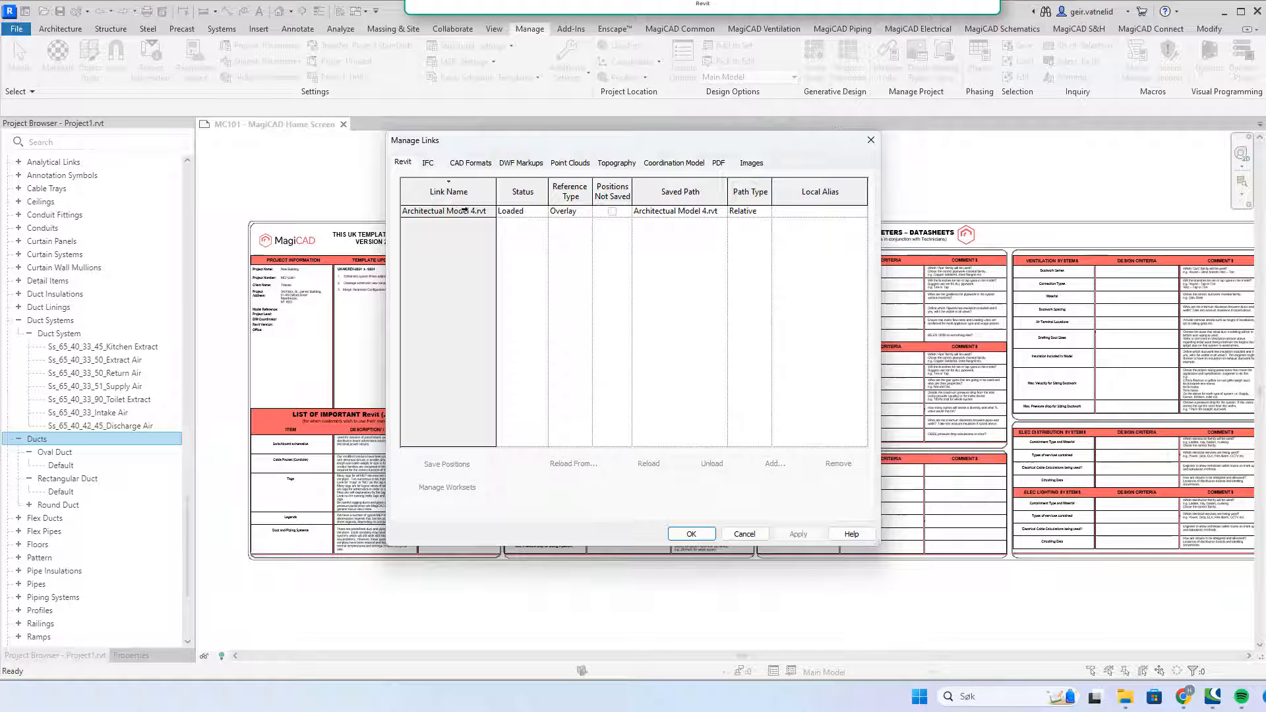
{"action": "left_click", "coordinate": [464, 211]}
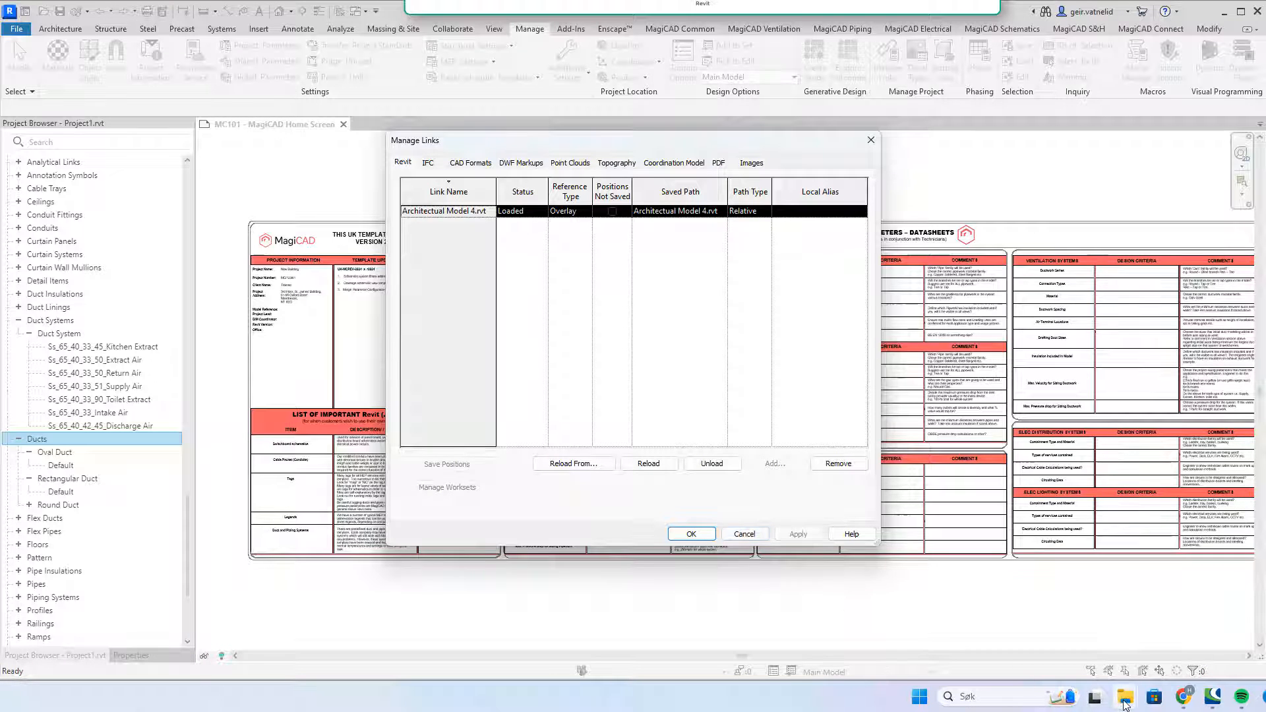
{"action": "mouse_move", "coordinate": [1125, 704]}
{"action": "left_click", "coordinate": [1091, 646]}
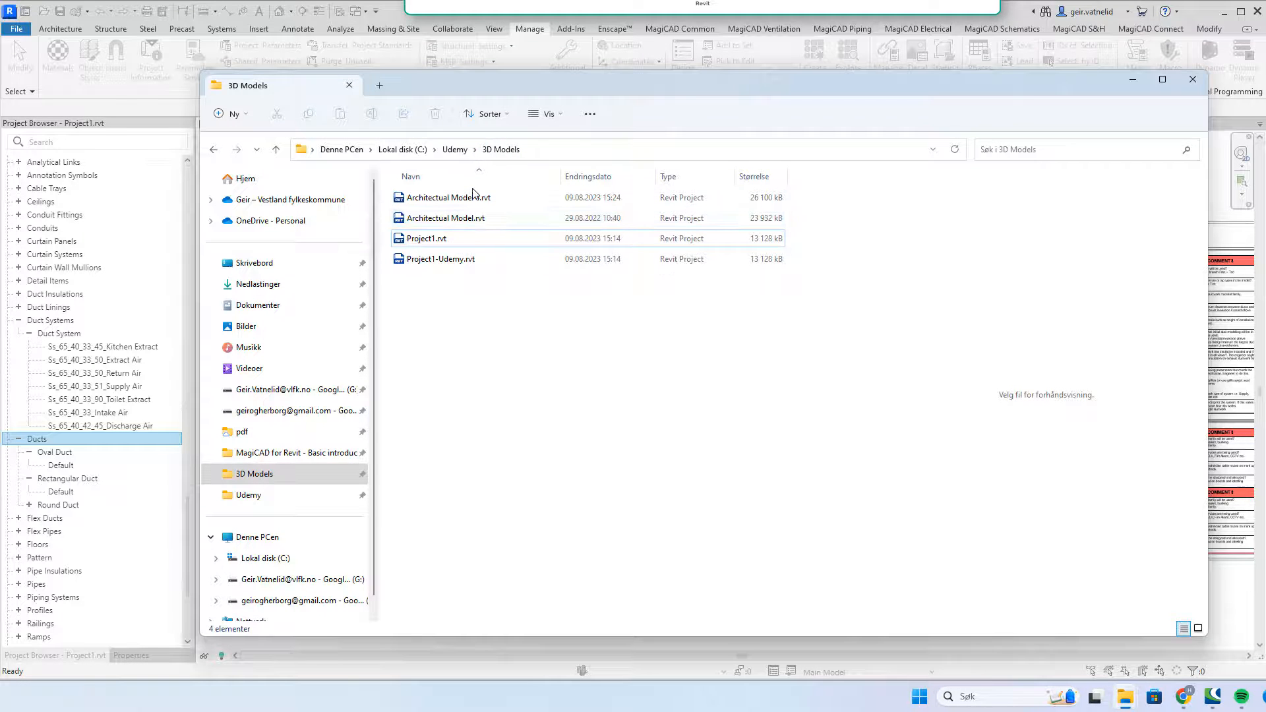
{"action": "left_click", "coordinate": [505, 201]}
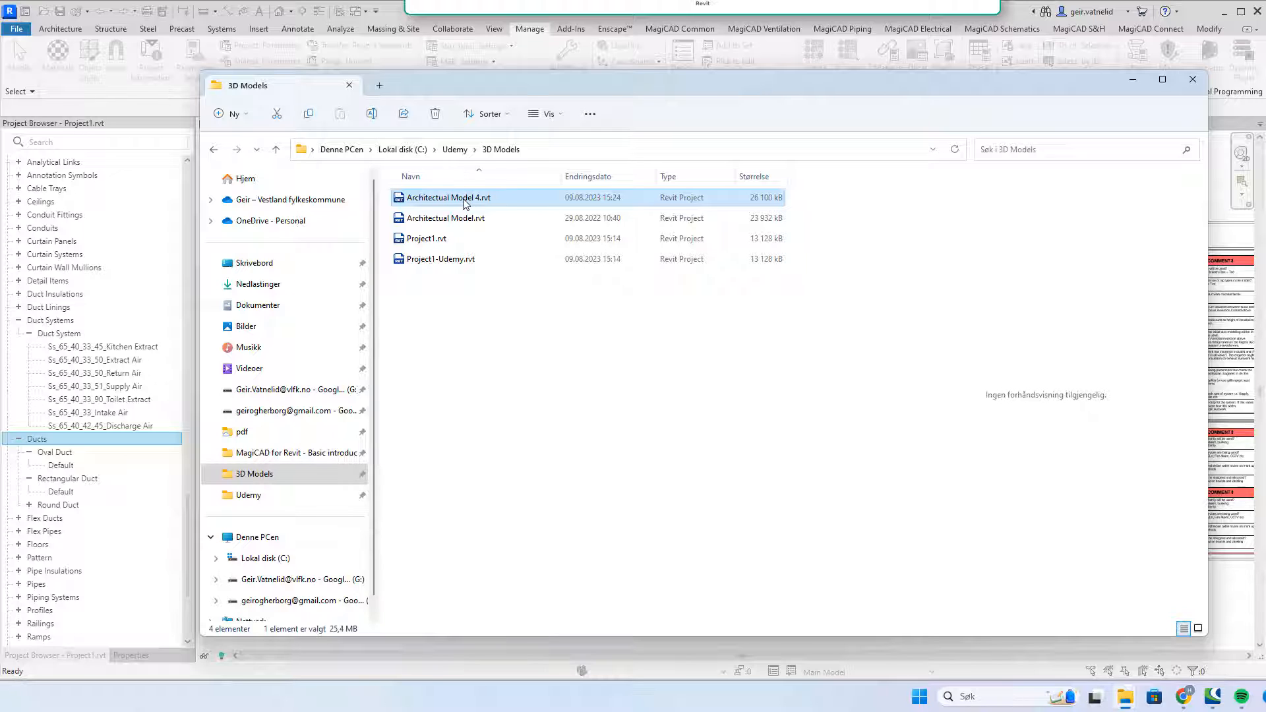
{"action": "left_click", "coordinate": [502, 223]}
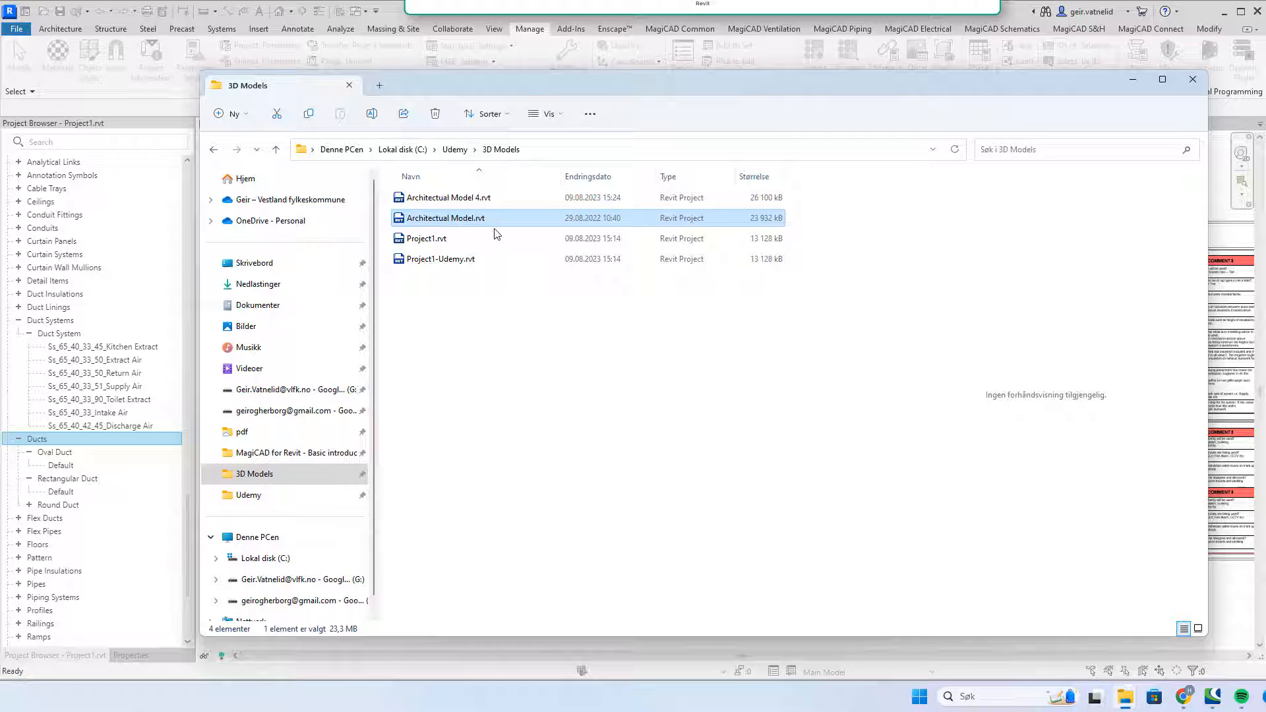
{"action": "left_click", "coordinate": [512, 196]}
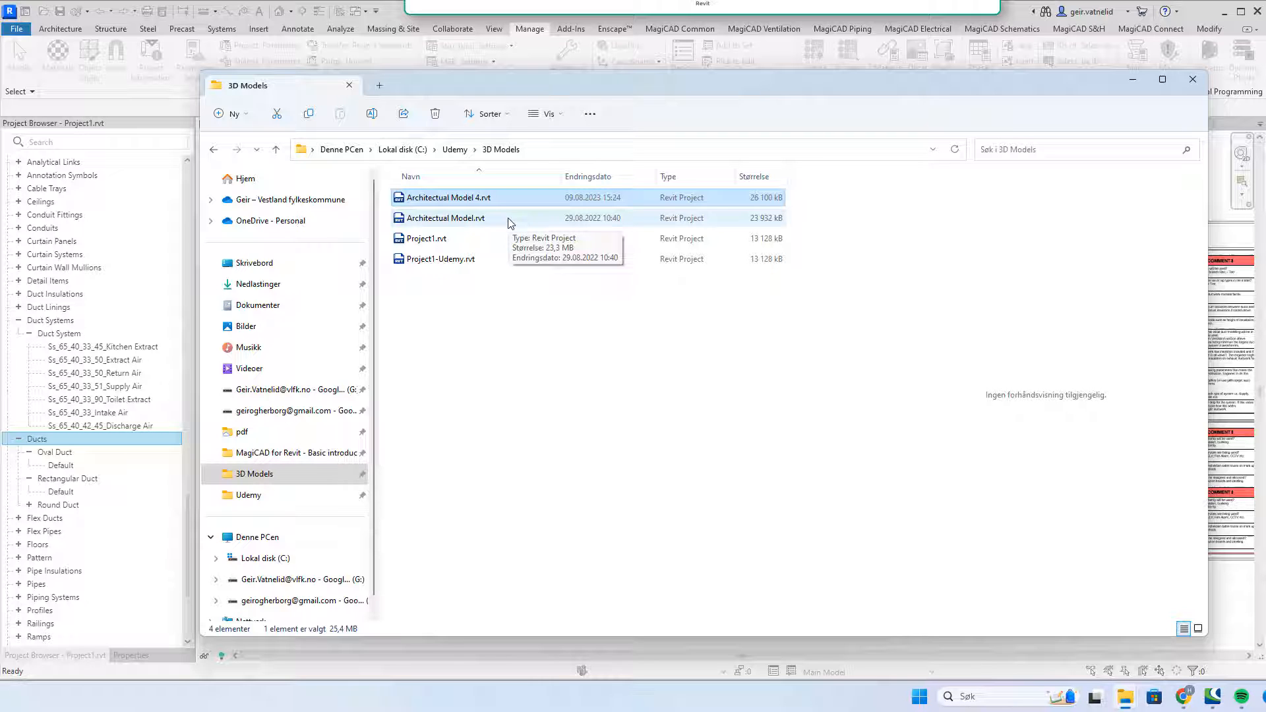
{"action": "left_click", "coordinate": [508, 218]}
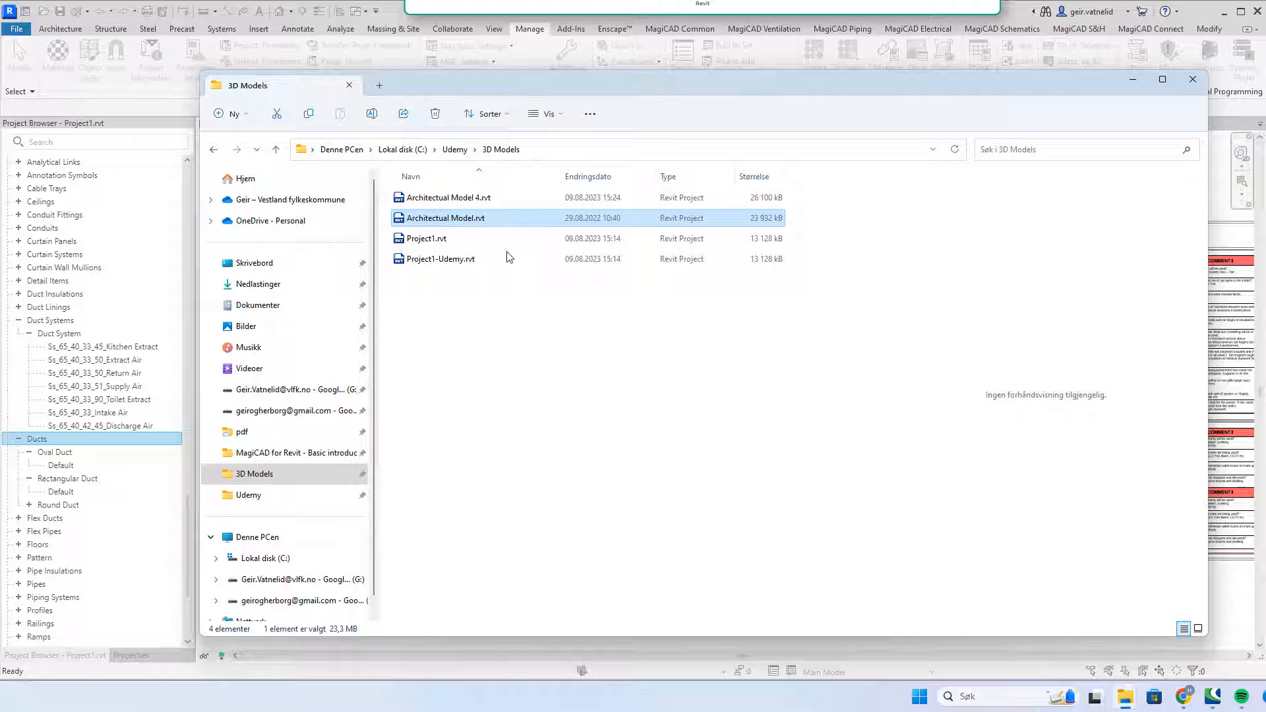
{"action": "left_click", "coordinate": [469, 265]}
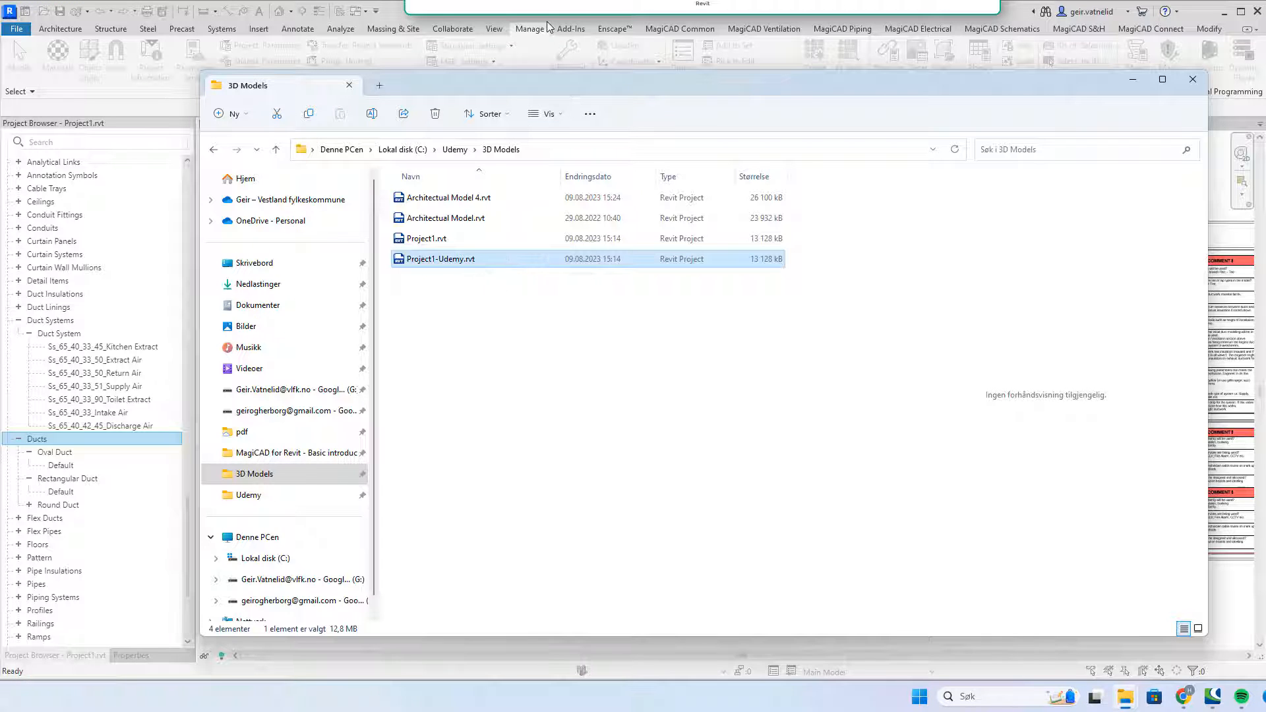
{"action": "left_click", "coordinate": [478, 239]}
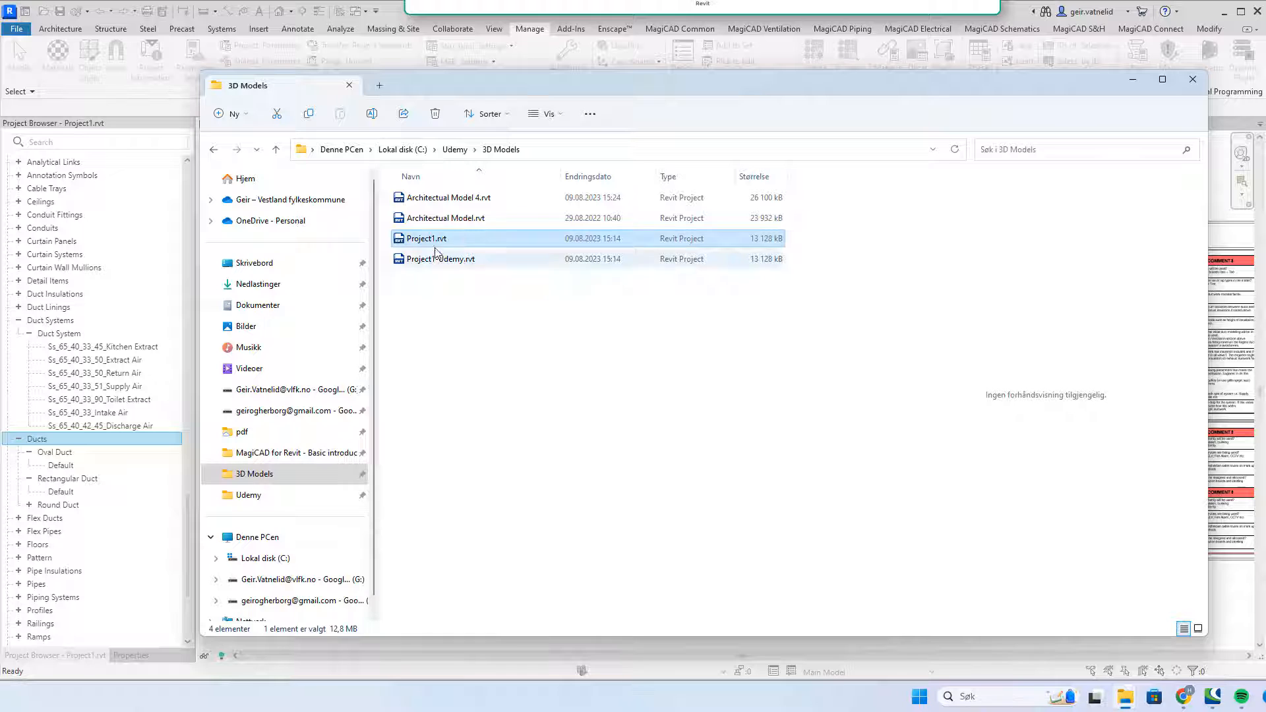
{"action": "left_click", "coordinate": [469, 260]}
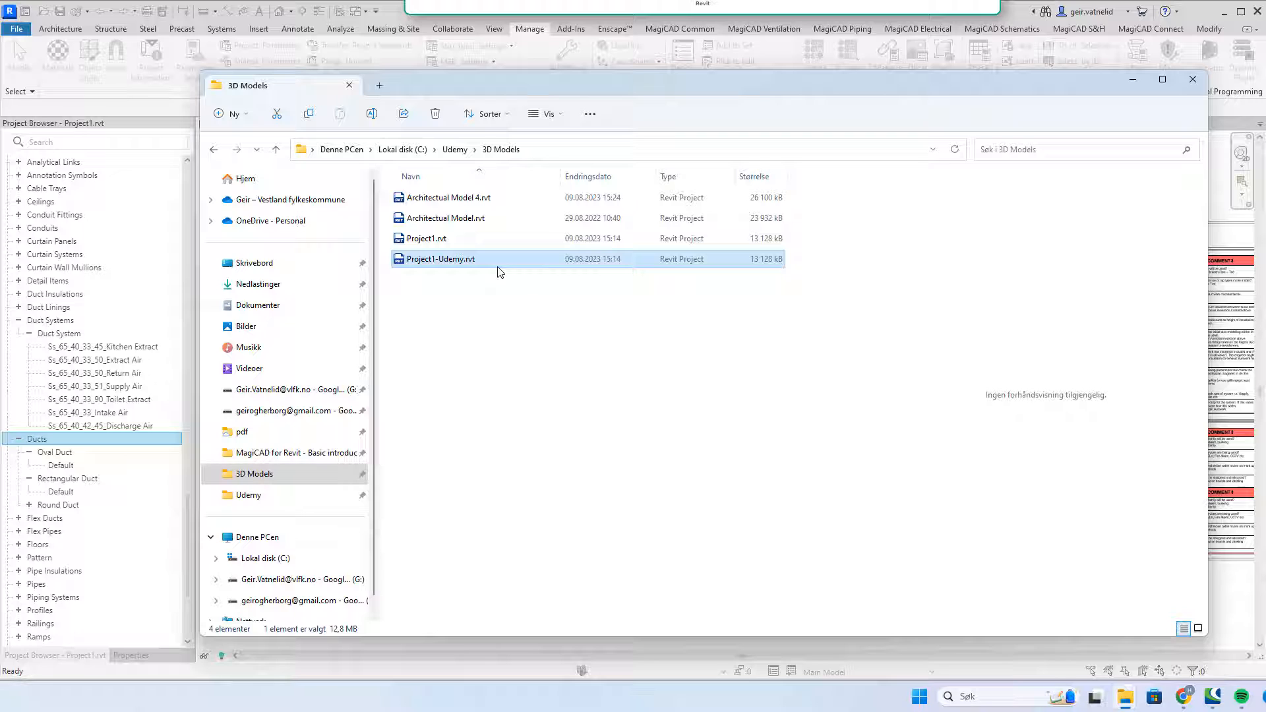
{"action": "left_click", "coordinate": [510, 198]}
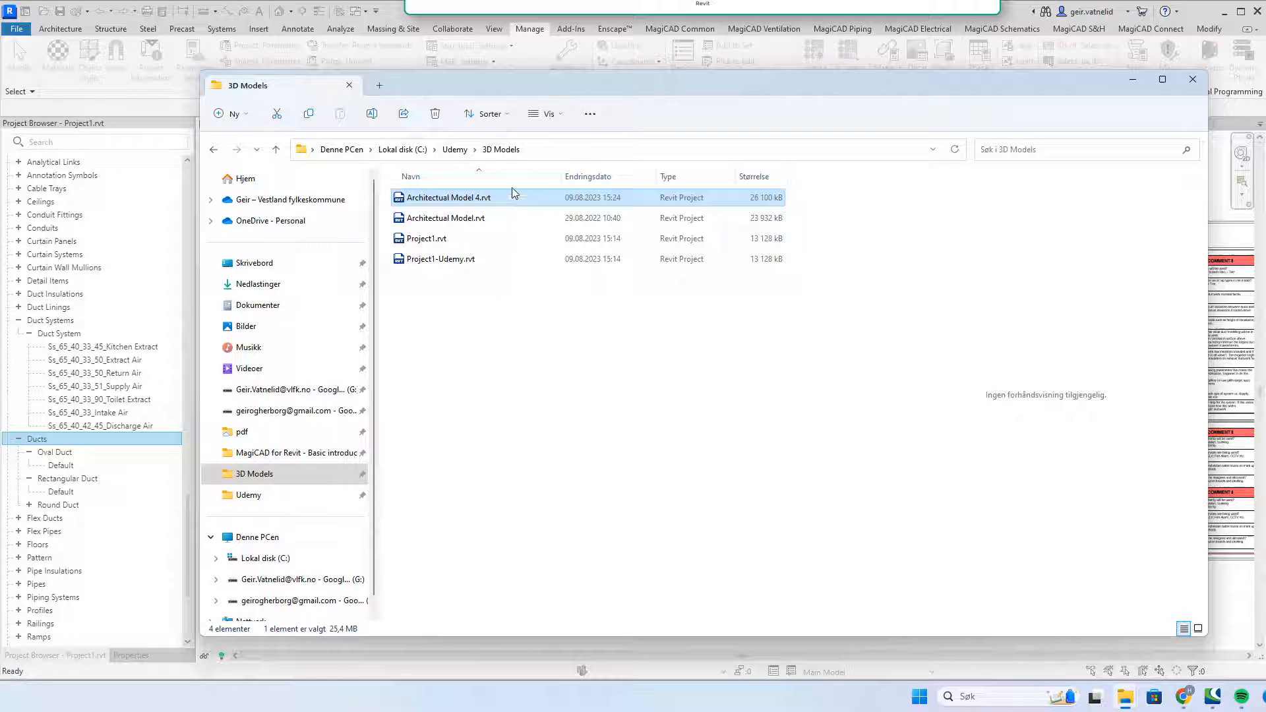
{"action": "left_click", "coordinate": [497, 260]}
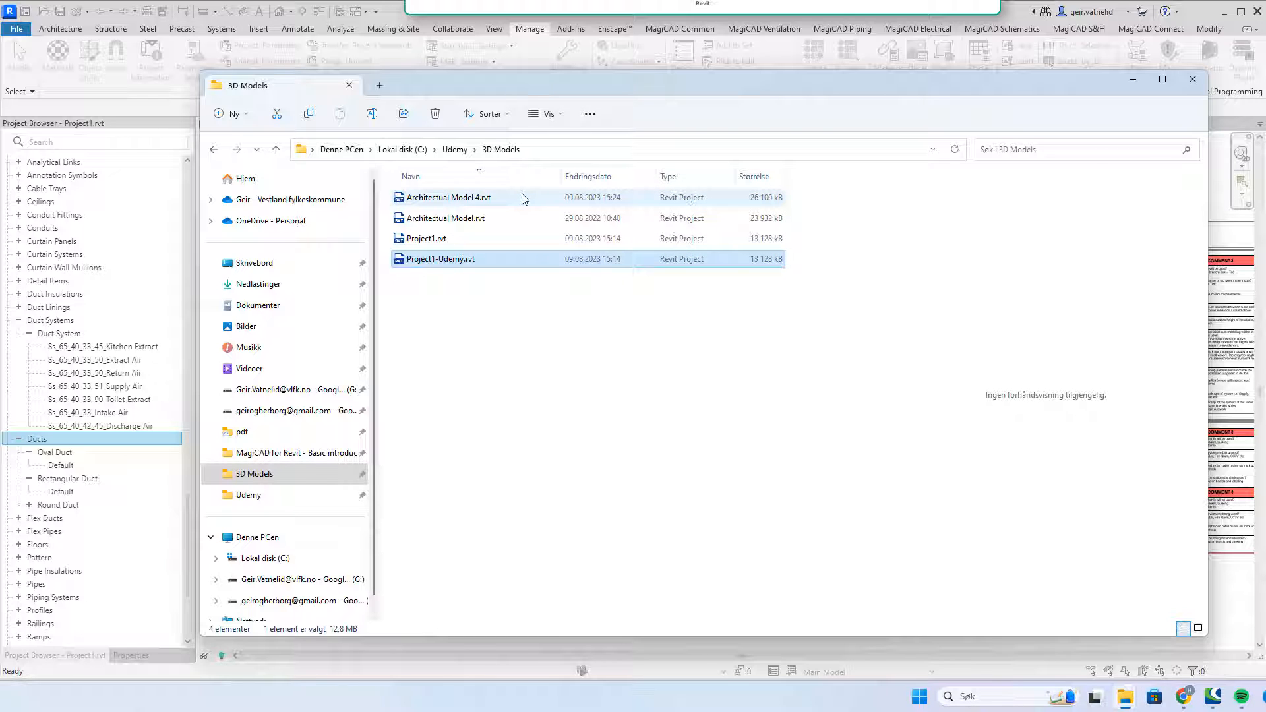
{"action": "left_click", "coordinate": [1132, 80]}
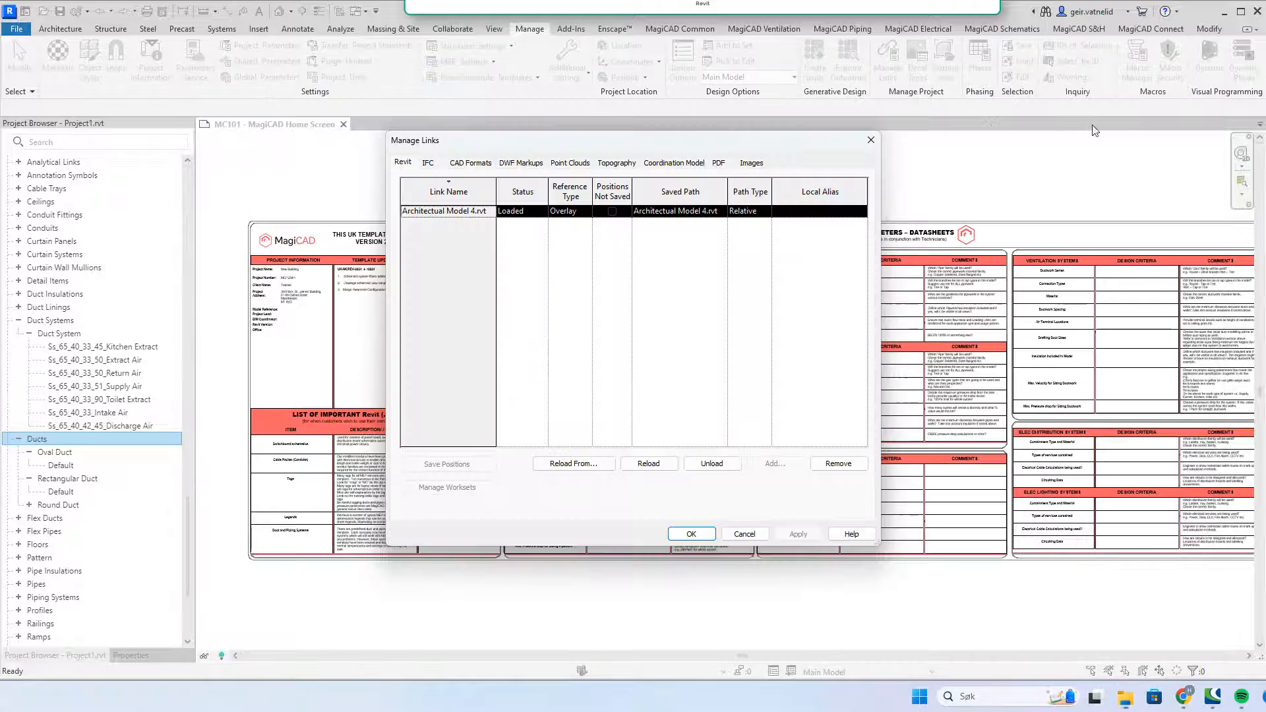
Step: Cancel Manage Links, then inspect Extract Air's type properties and graphic overrides unchanged
{"action": "left_click", "coordinate": [744, 534]}
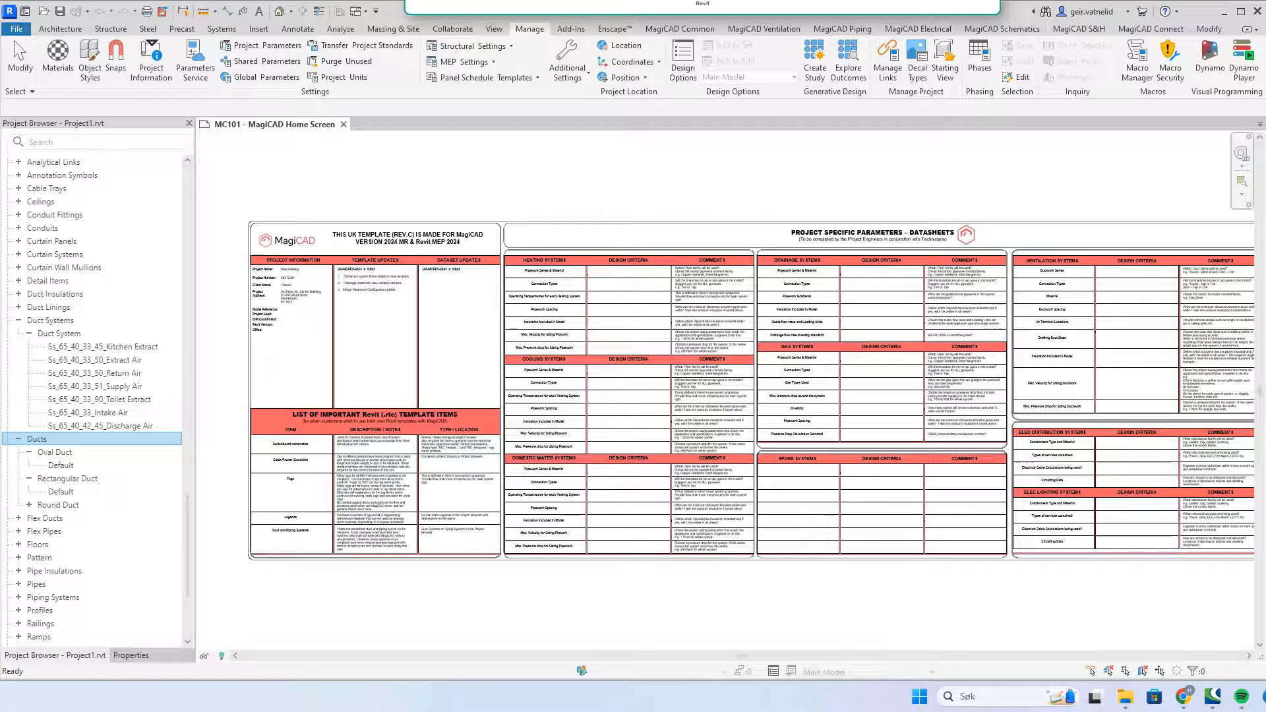
{"action": "left_click", "coordinate": [105, 361]}
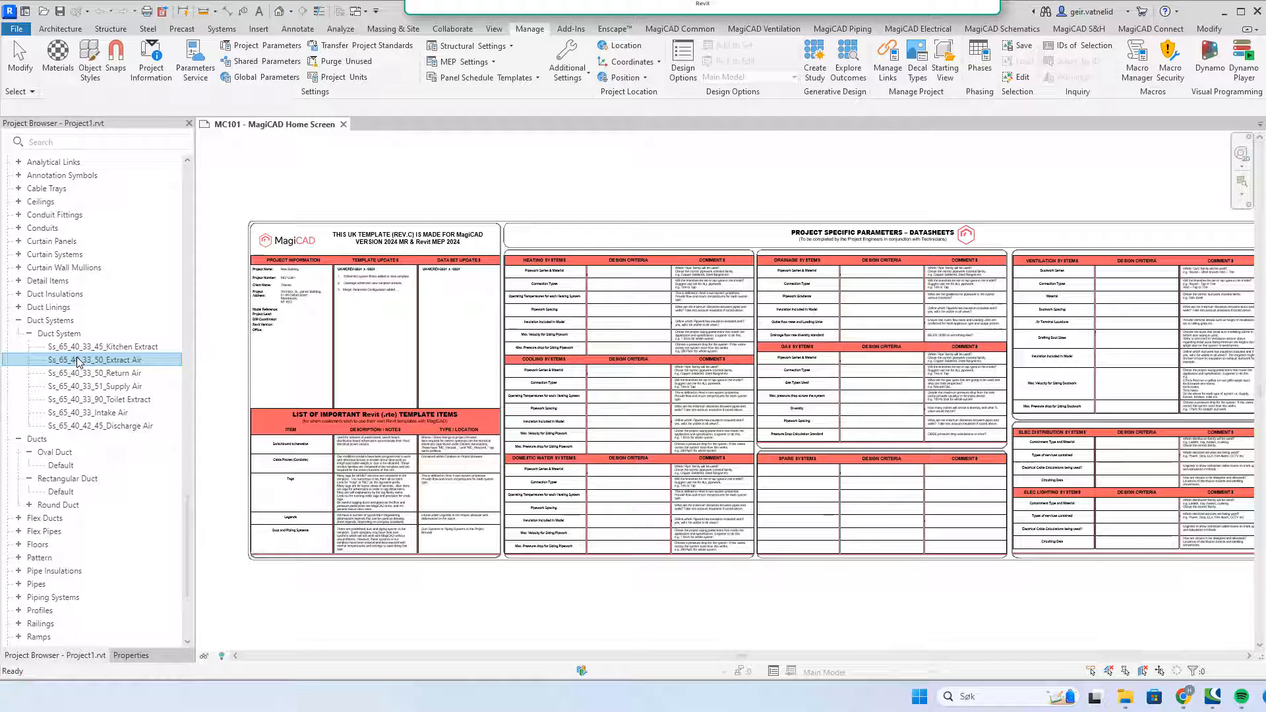
{"action": "double_click", "coordinate": [77, 361]}
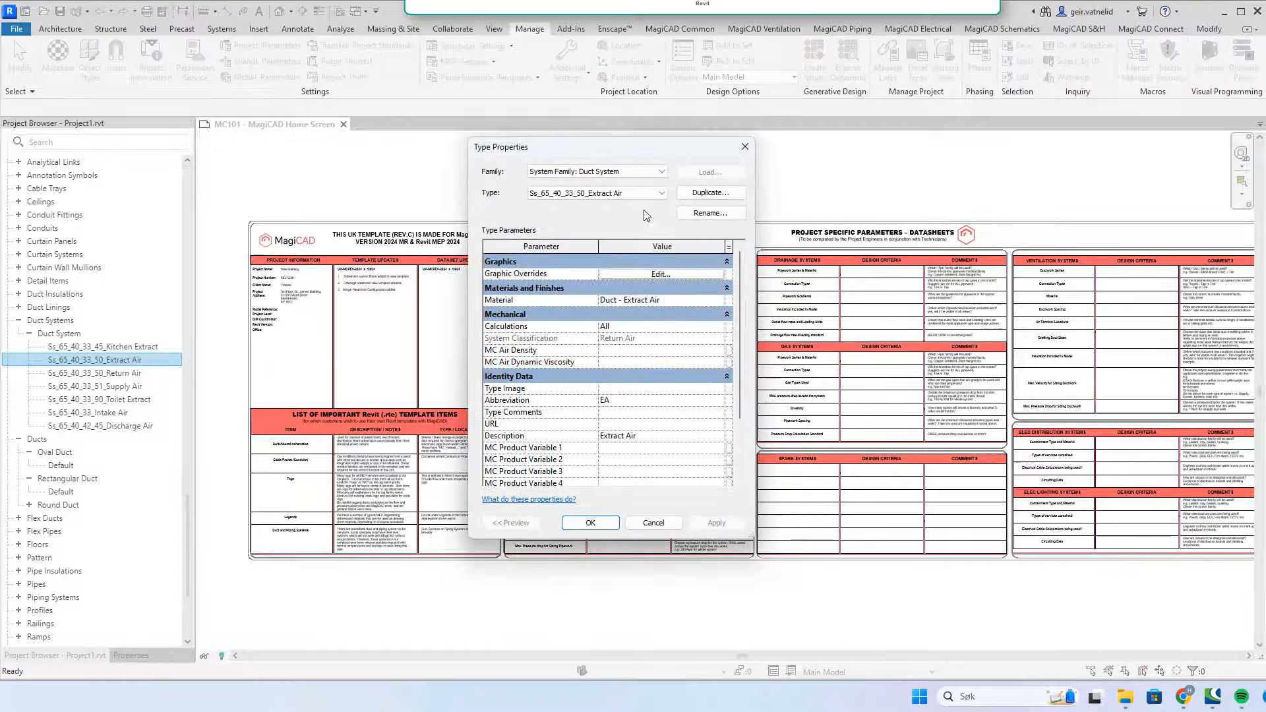
{"action": "left_click", "coordinate": [658, 274]}
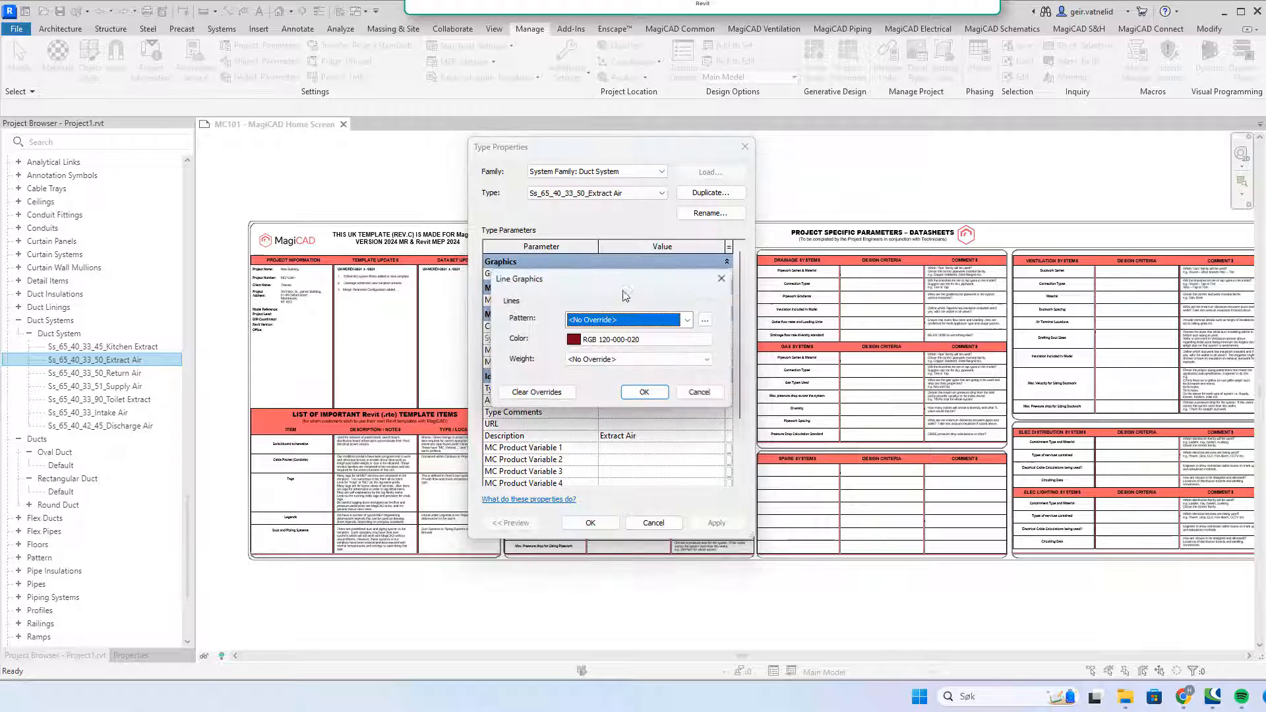
{"action": "left_click", "coordinate": [700, 392]}
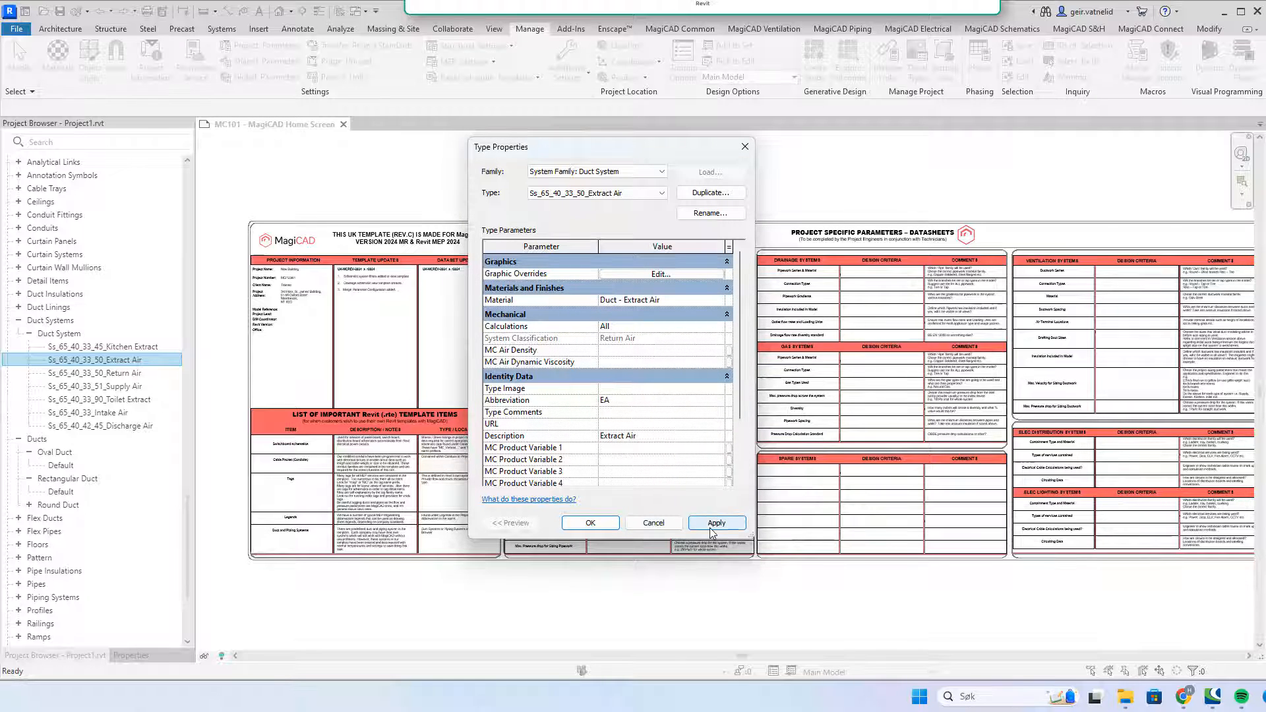
{"action": "left_click", "coordinate": [664, 526]}
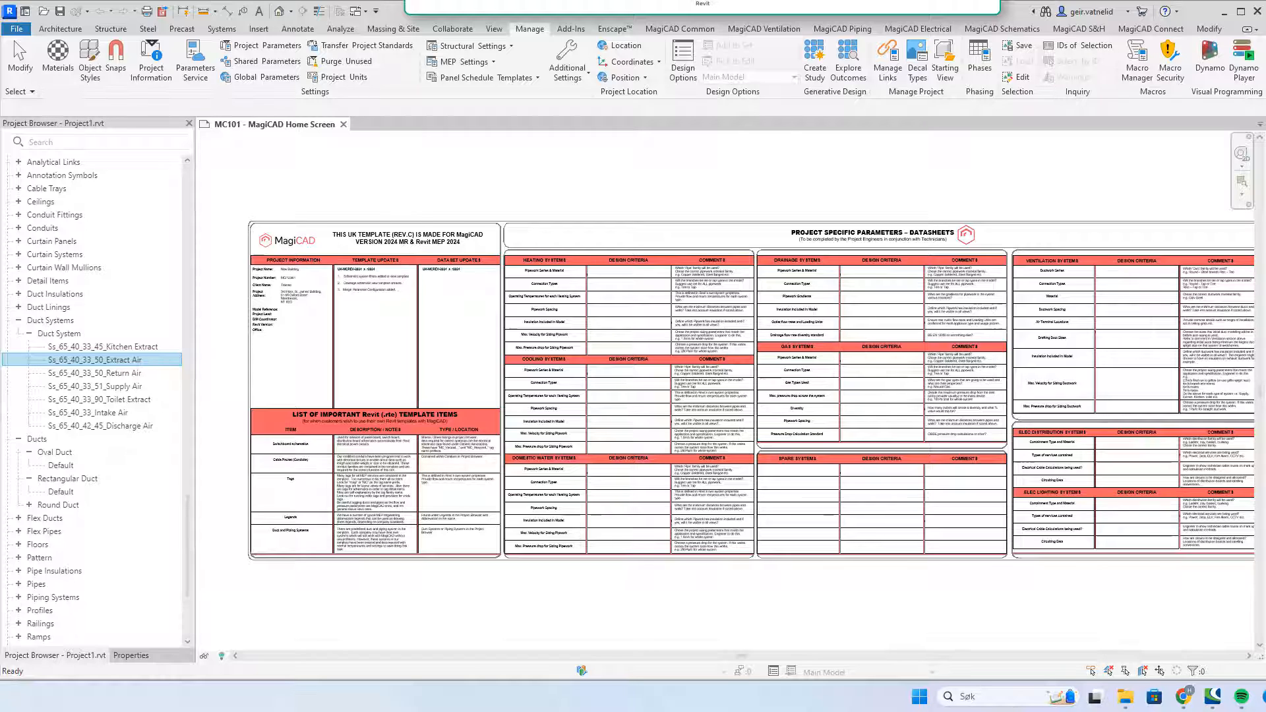
Step: Try the MagiCAD Duct tool on the home sheet, dismiss the view error, and select Ground Floor
{"action": "left_click", "coordinate": [774, 30]}
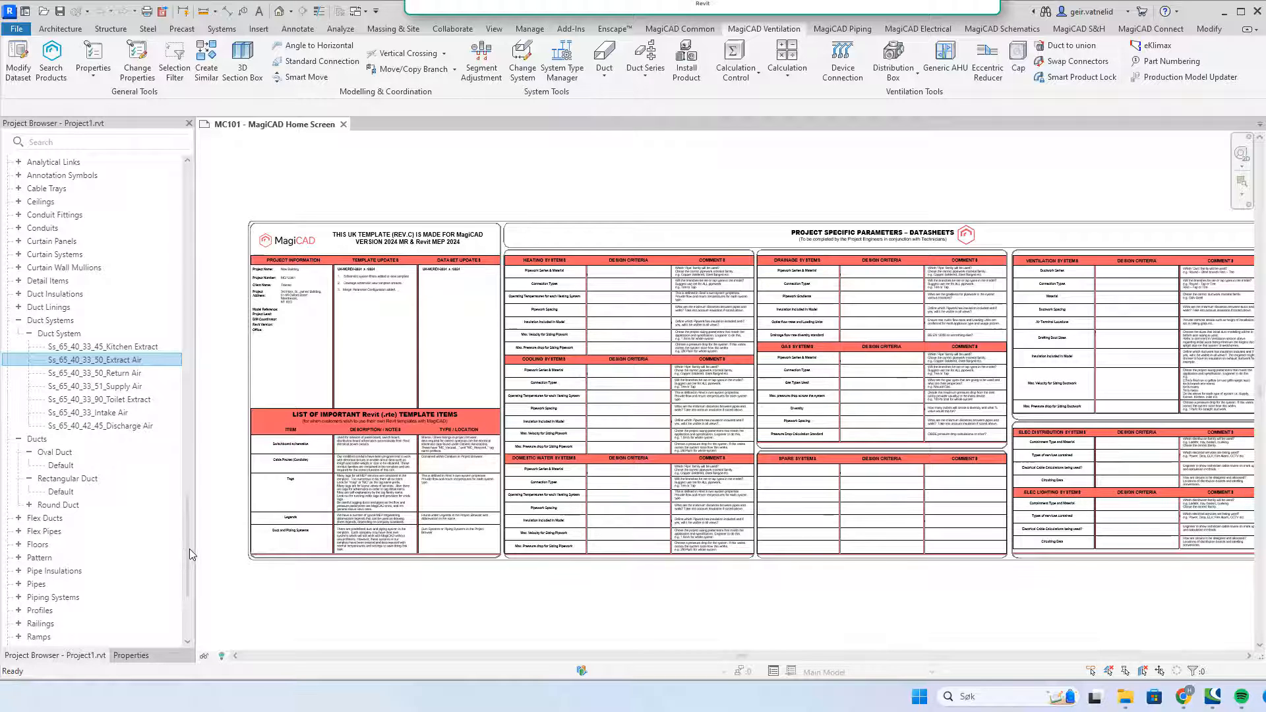
{"action": "left_click_drag", "start_coordinate": [184, 541], "coordinate": [179, 201]}
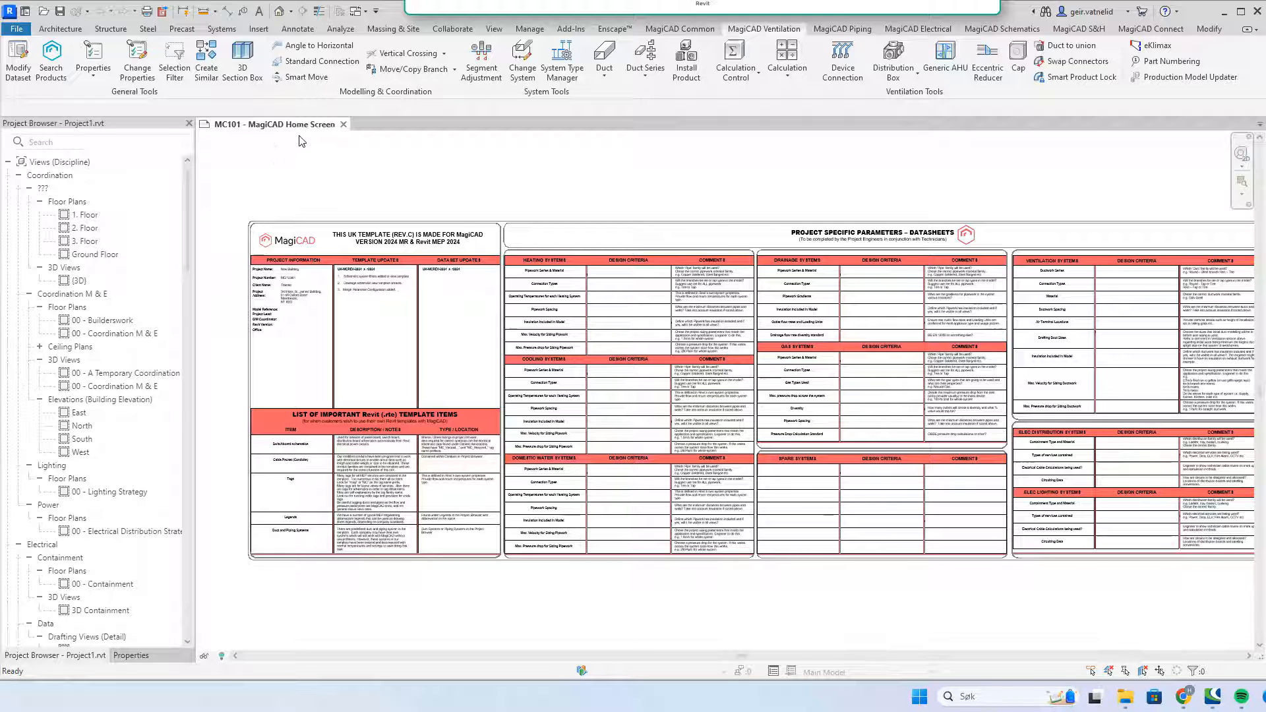
{"action": "left_click", "coordinate": [604, 77]}
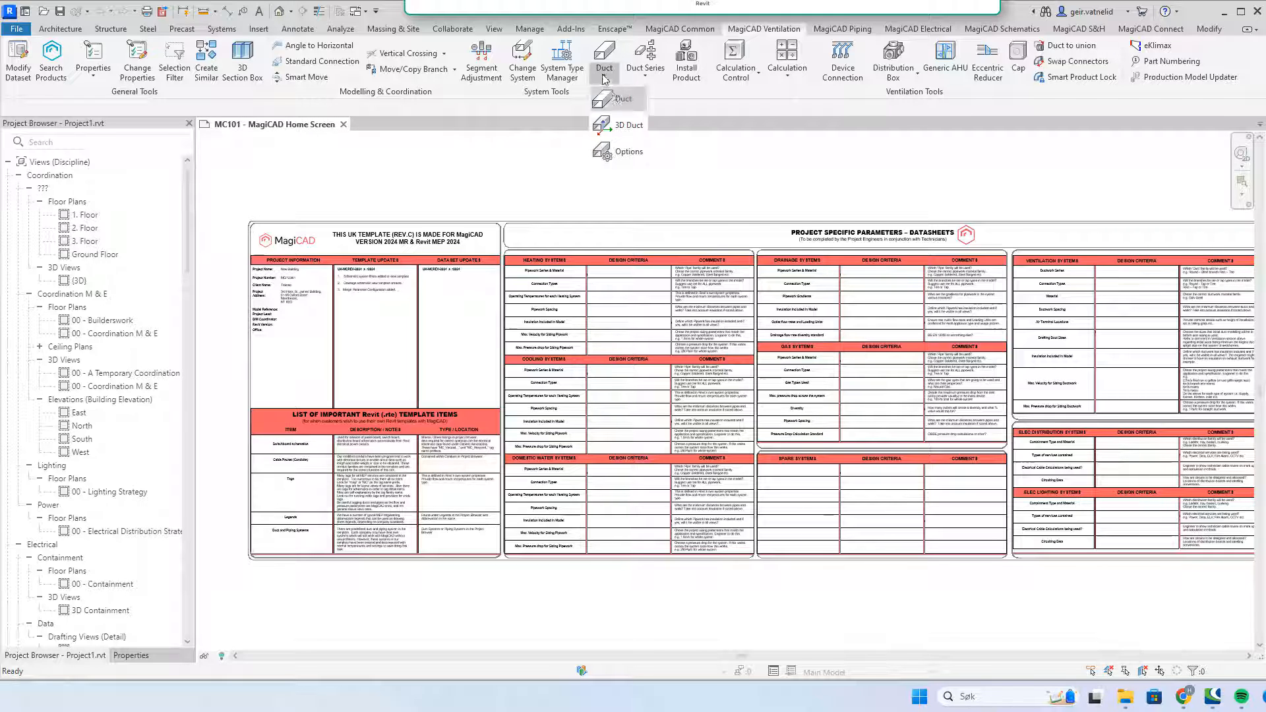
{"action": "left_click", "coordinate": [616, 99]}
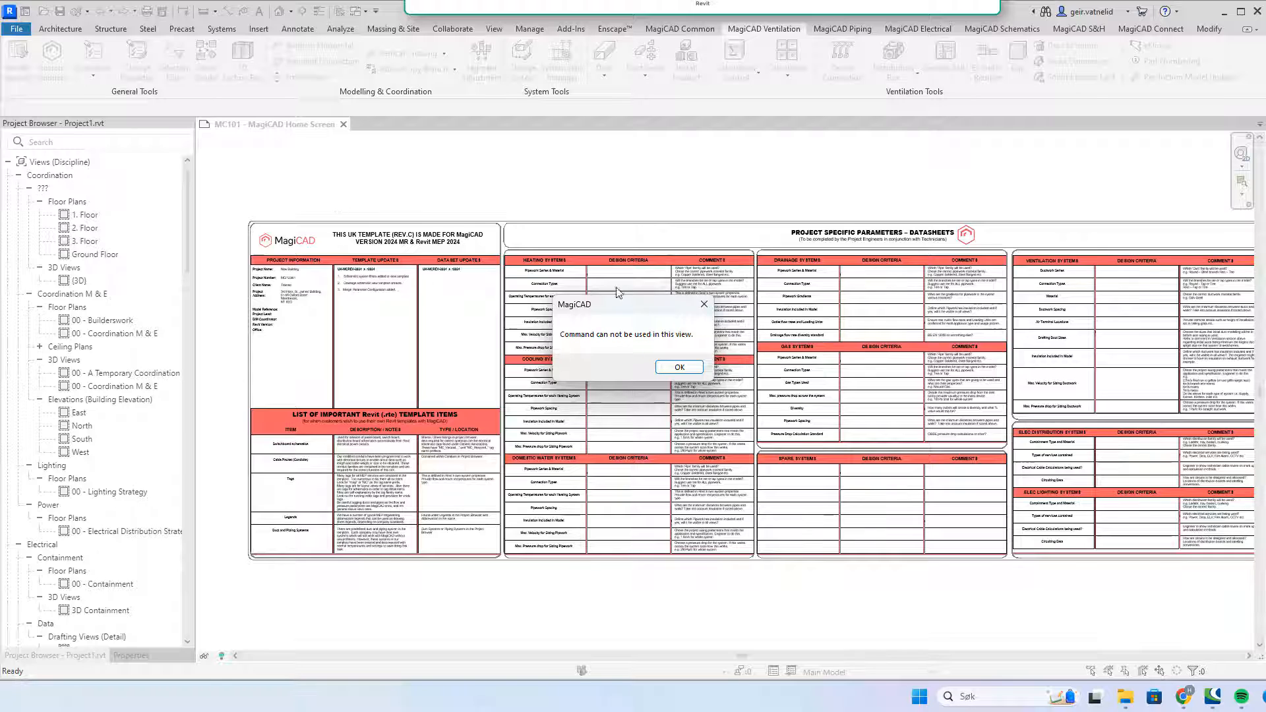
{"action": "left_click", "coordinate": [681, 367]}
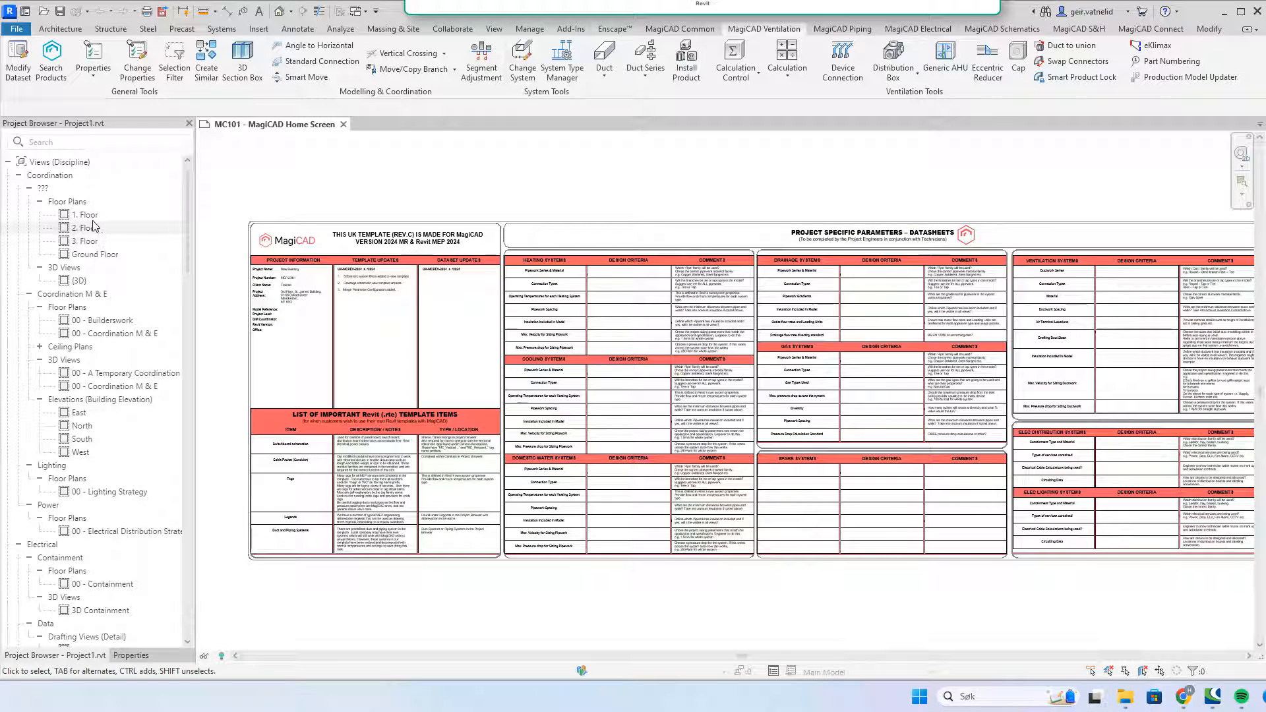
{"action": "left_click", "coordinate": [102, 259]}
Step: Open the Ground Floor plan from Floor Plans in the Project Browser
{"action": "double_click", "coordinate": [103, 257]}
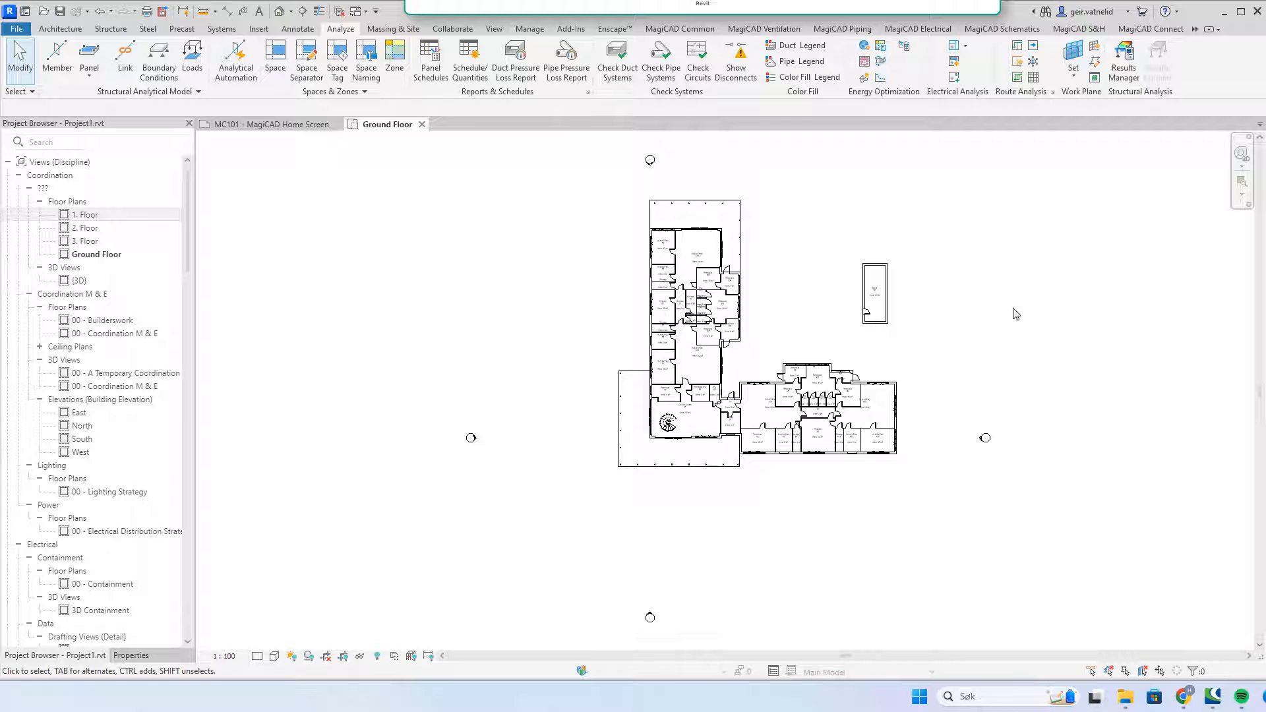
{"action": "scroll", "coordinate": [949, 237], "scroll_direction": "up", "scroll_amount": 2}
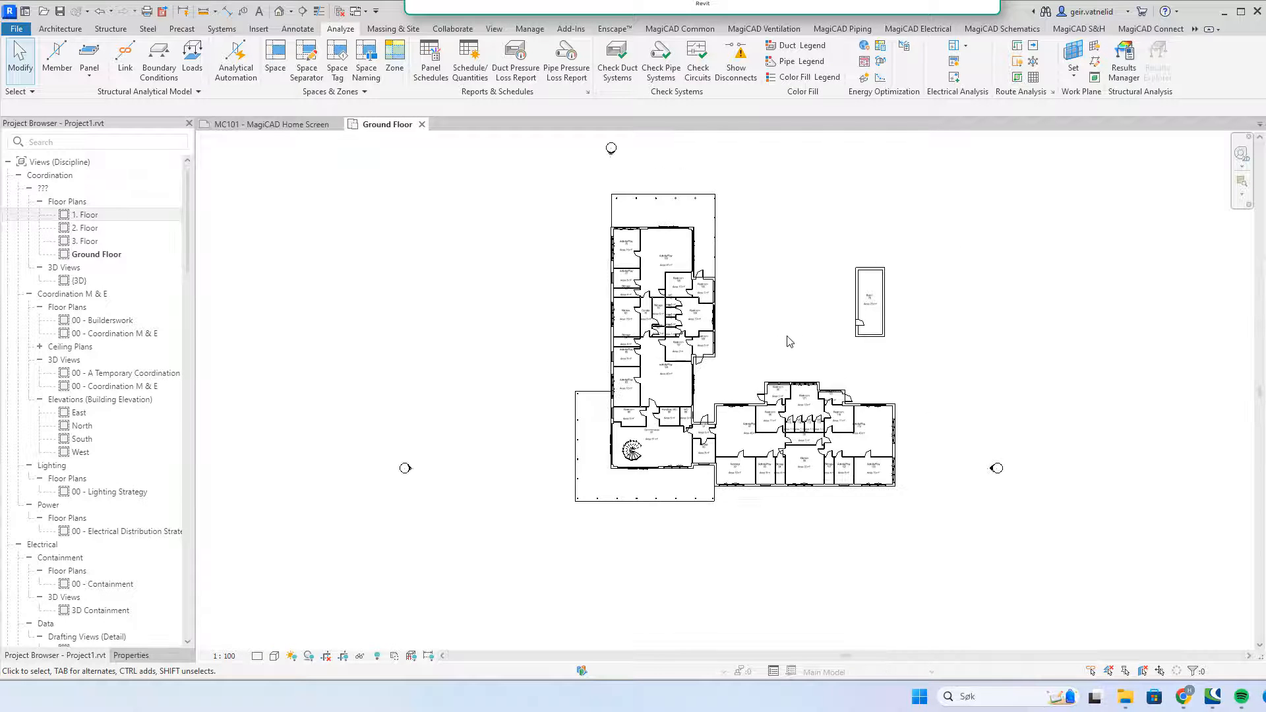
Step: Open MagiCAD's Duct dialog from the Ventilation tab over the Ground Floor plan
{"action": "scroll", "coordinate": [790, 341], "scroll_direction": "up", "scroll_amount": 5}
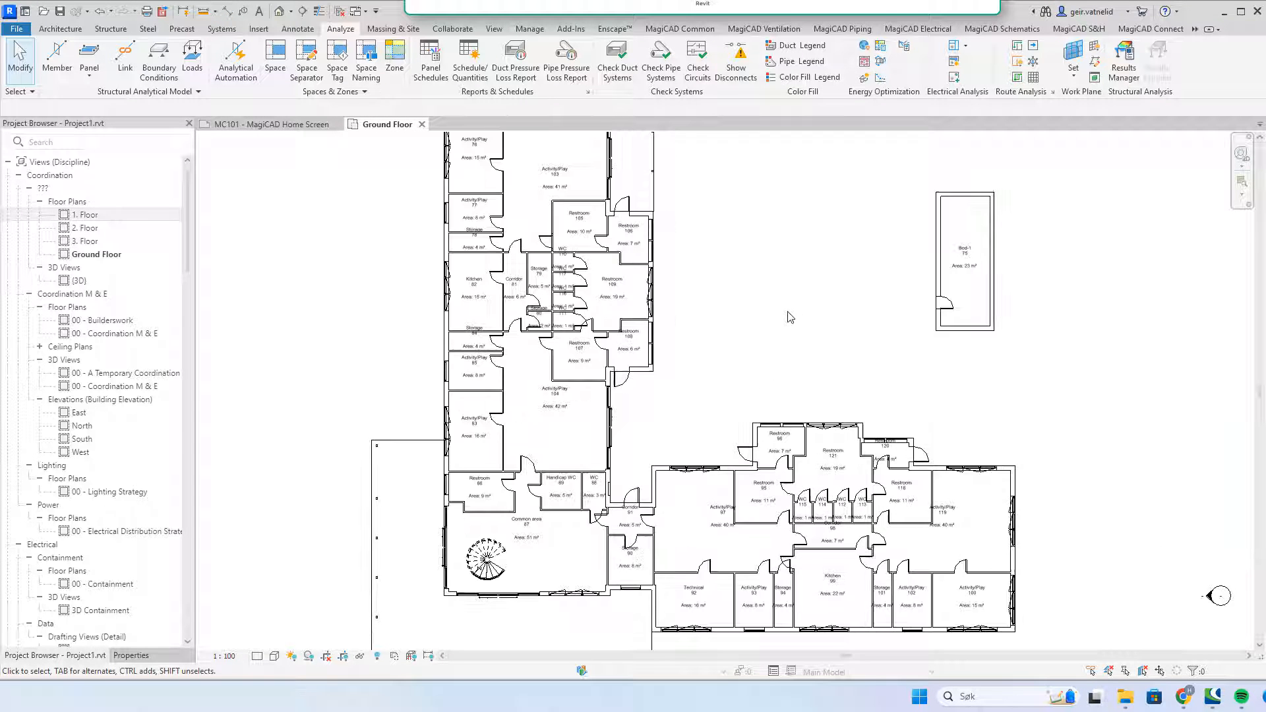
{"action": "middle_click_drag", "start_coordinate": [764, 322], "coordinate": [735, 341]}
{"action": "scroll", "coordinate": [736, 342], "scroll_direction": "down", "scroll_amount": 1}
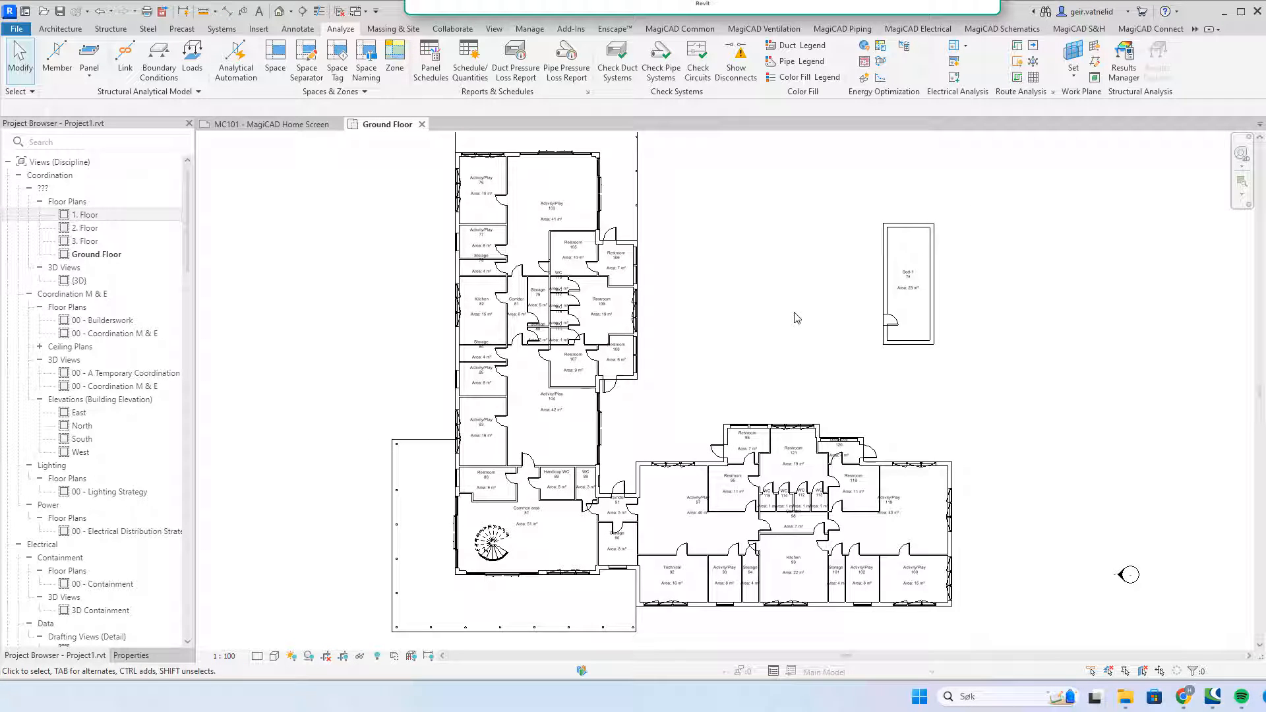
{"action": "left_click", "coordinate": [759, 30]}
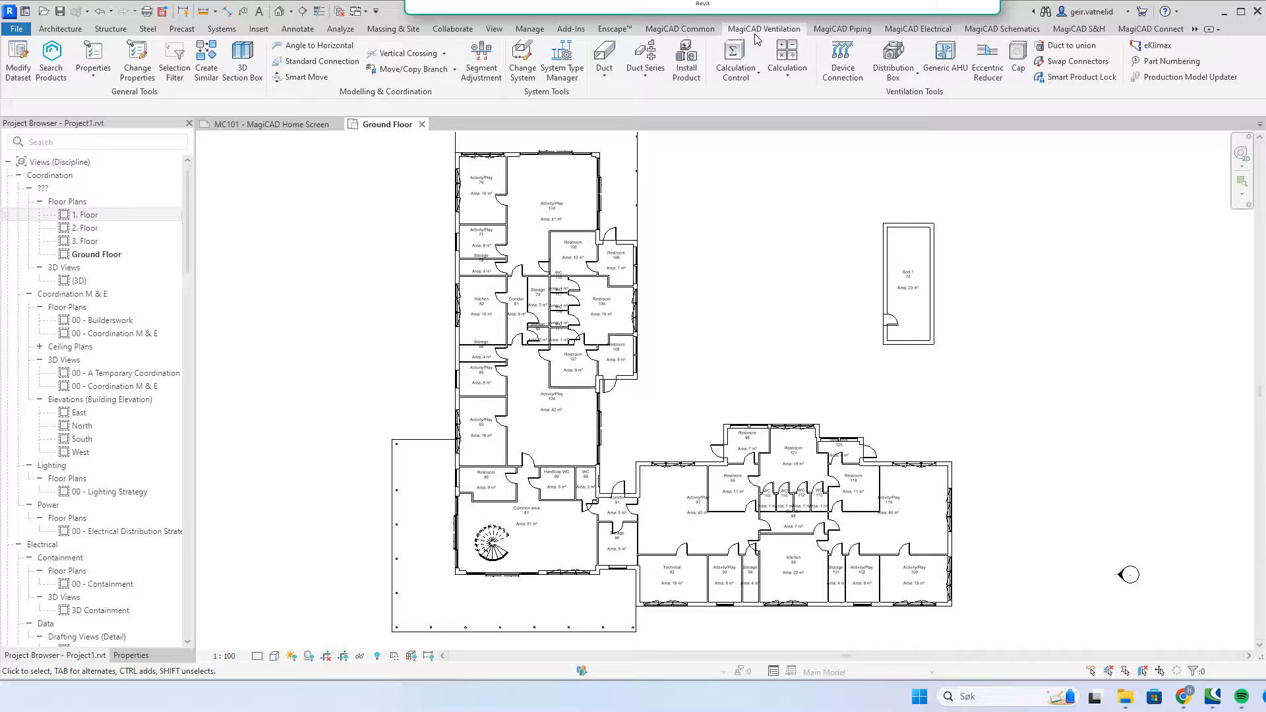
{"action": "left_click", "coordinate": [602, 78]}
{"action": "left_click", "coordinate": [626, 106]}
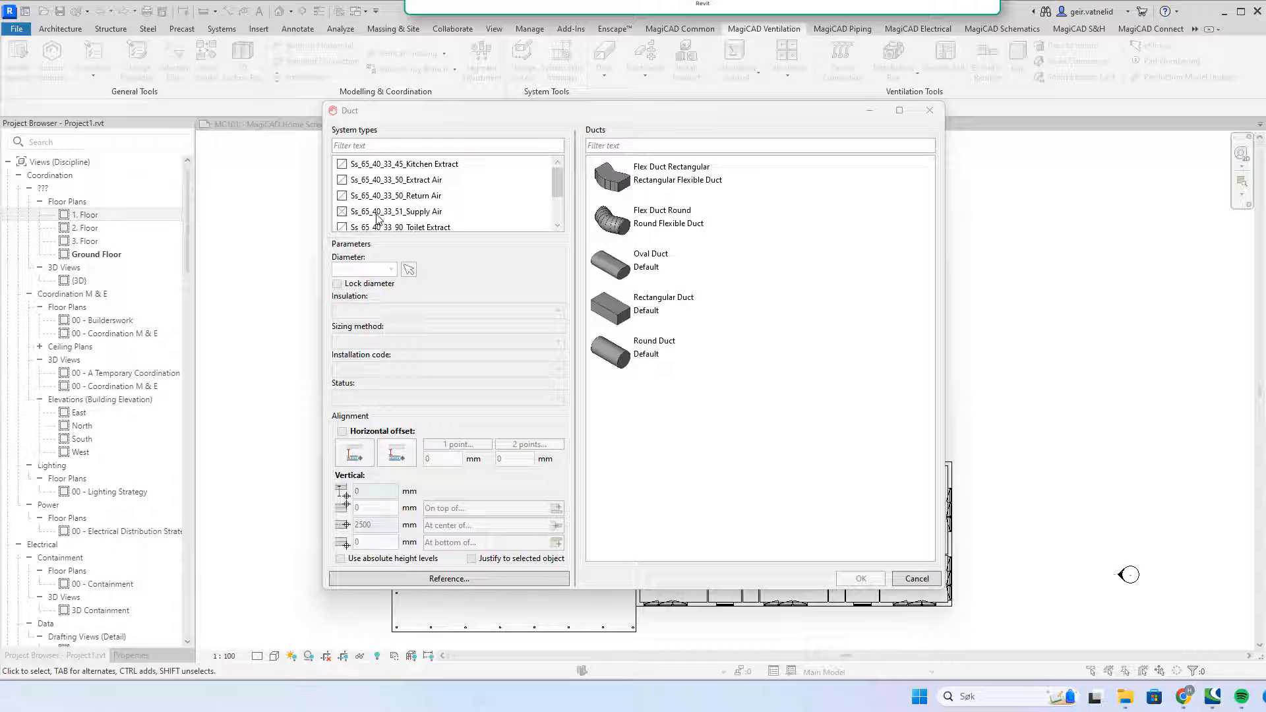
Step: Choose Ss_65_40_33_51_Supply Air with a round duct locked at 100 mm diameter
{"action": "left_click", "coordinate": [380, 213]}
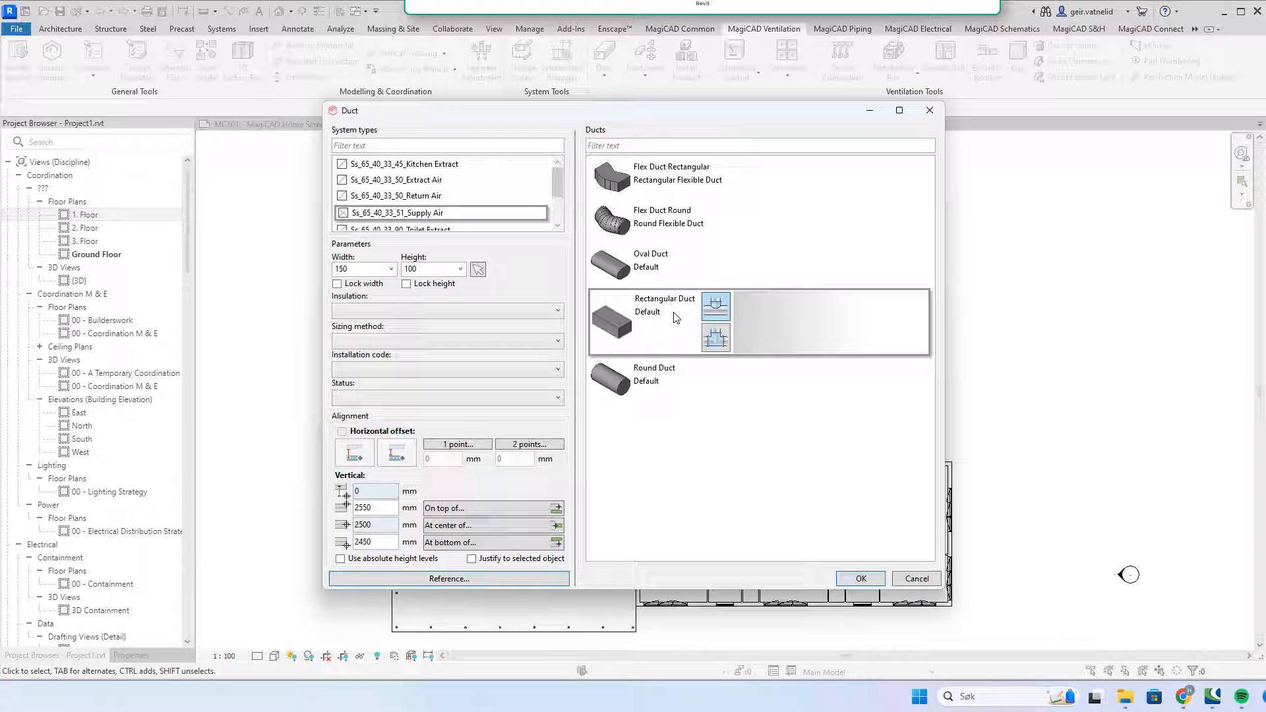
{"action": "left_click", "coordinate": [669, 382]}
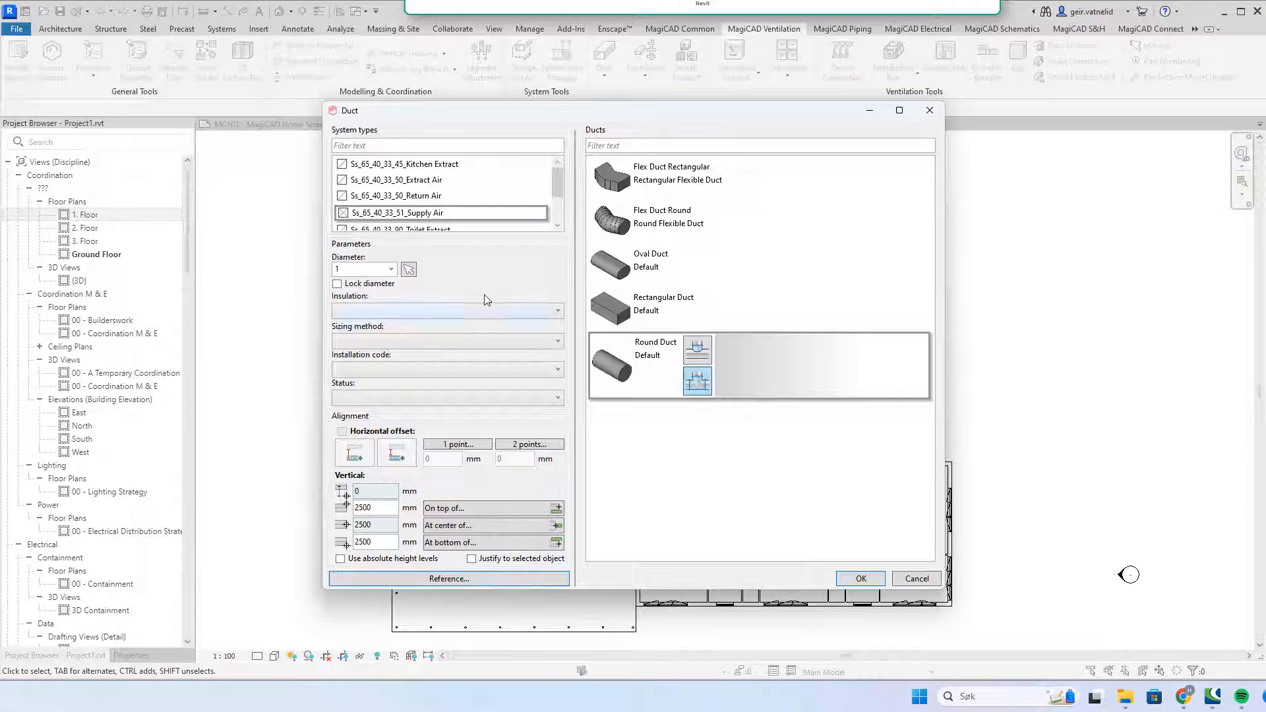
{"action": "left_click", "coordinate": [390, 268]}
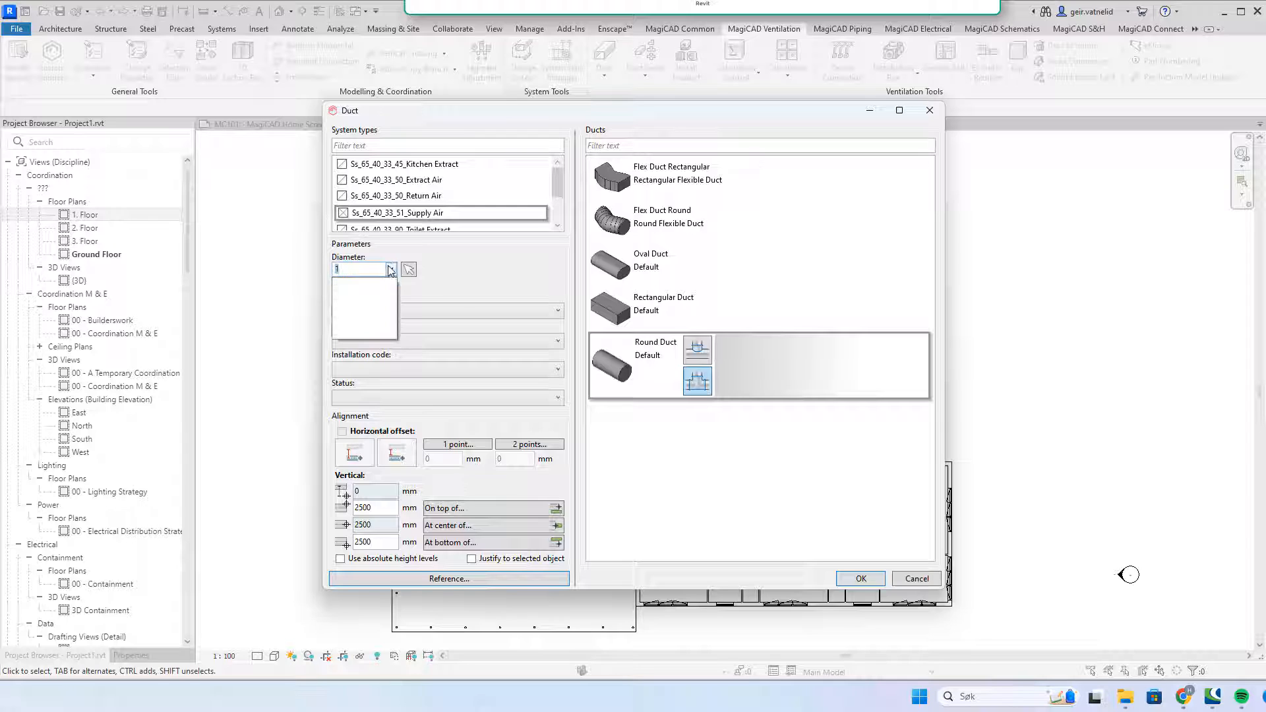
{"action": "left_click", "coordinate": [390, 269]}
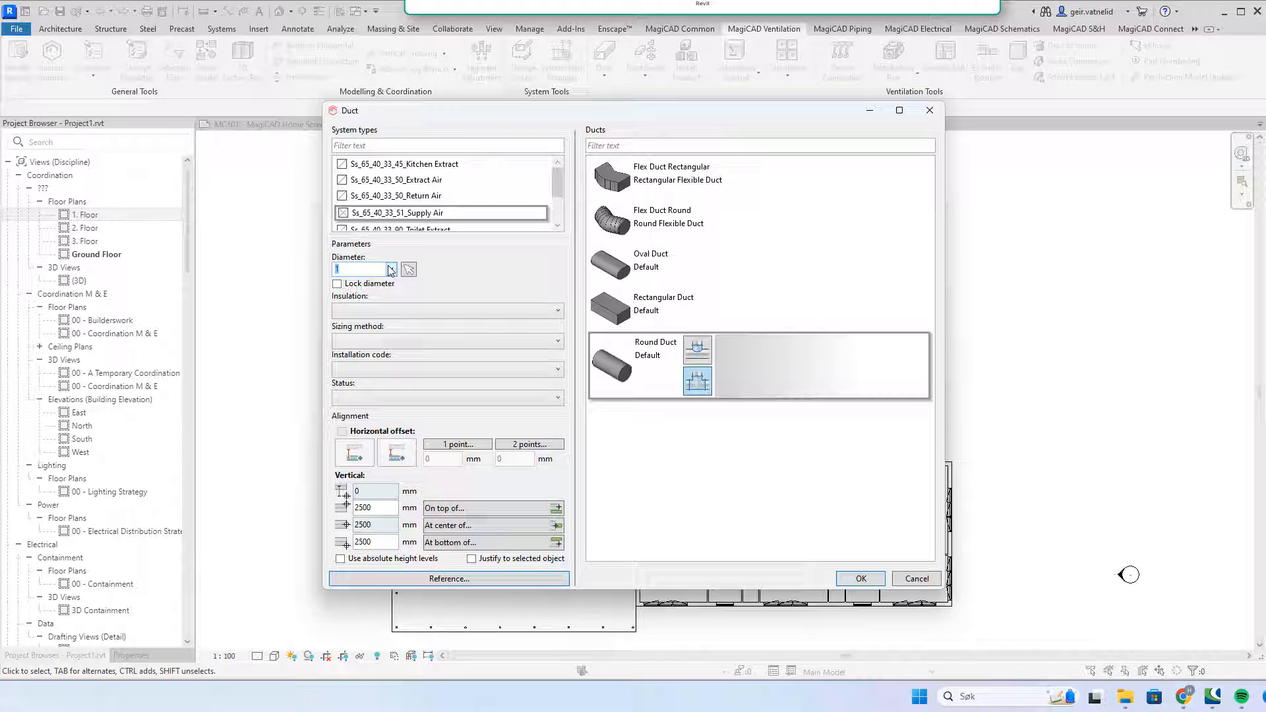
{"action": "left_click", "coordinate": [390, 269]}
{"action": "left_click", "coordinate": [373, 269]}
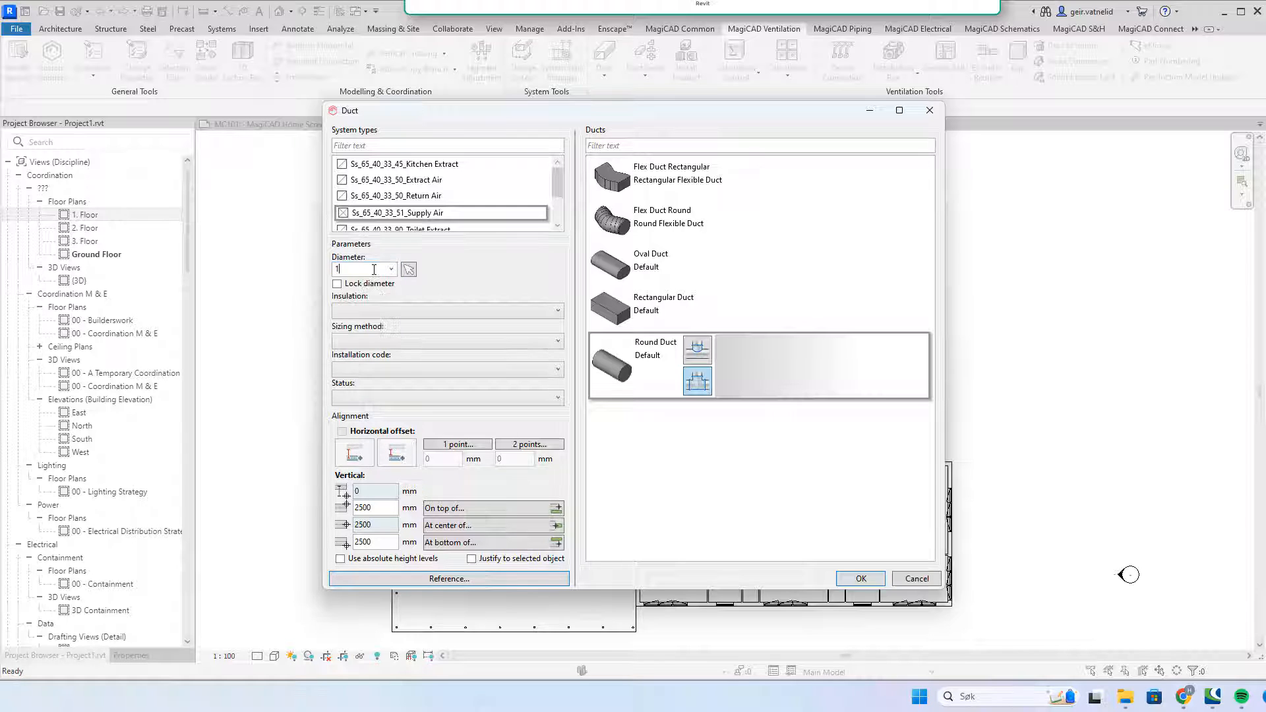
{"action": "type", "text": "00"}
{"action": "left_click", "coordinate": [337, 284]}
Step: Apply Default insulation, keep the 2500 mm centre height, and confirm the duct settings
{"action": "left_click", "coordinate": [558, 313]}
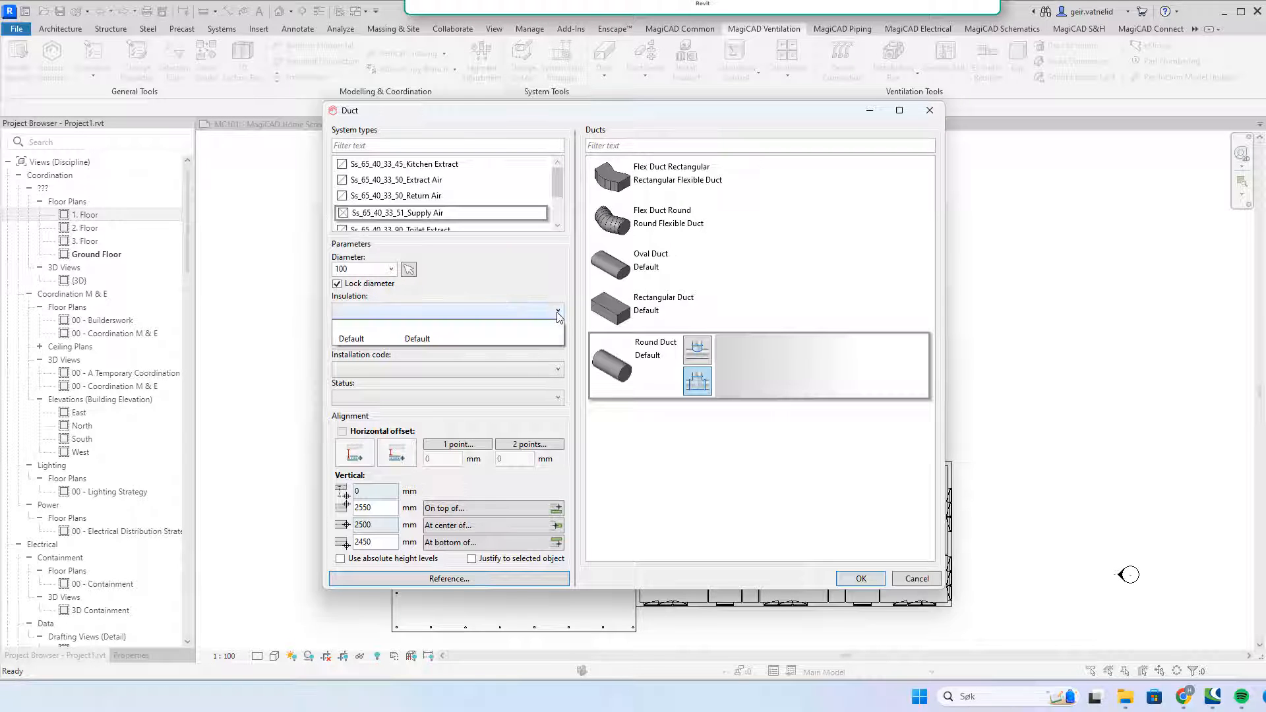
{"action": "left_click", "coordinate": [496, 340]}
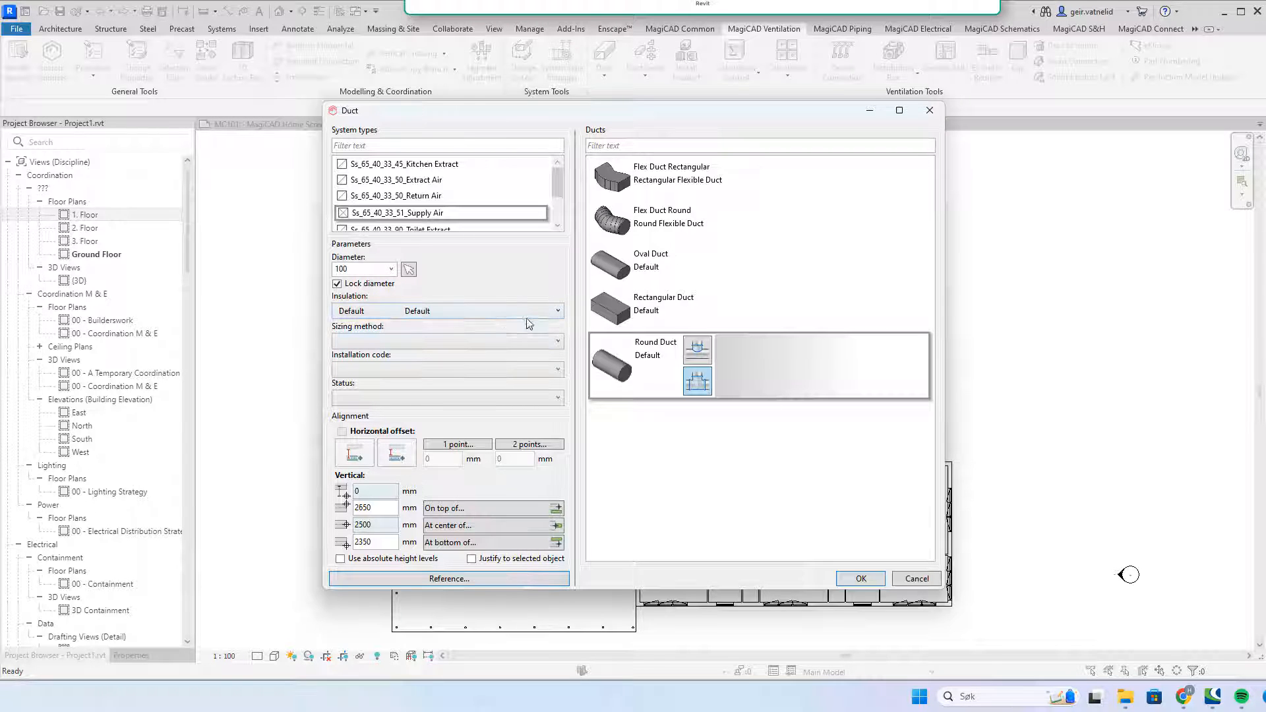
{"action": "left_click", "coordinate": [553, 313]}
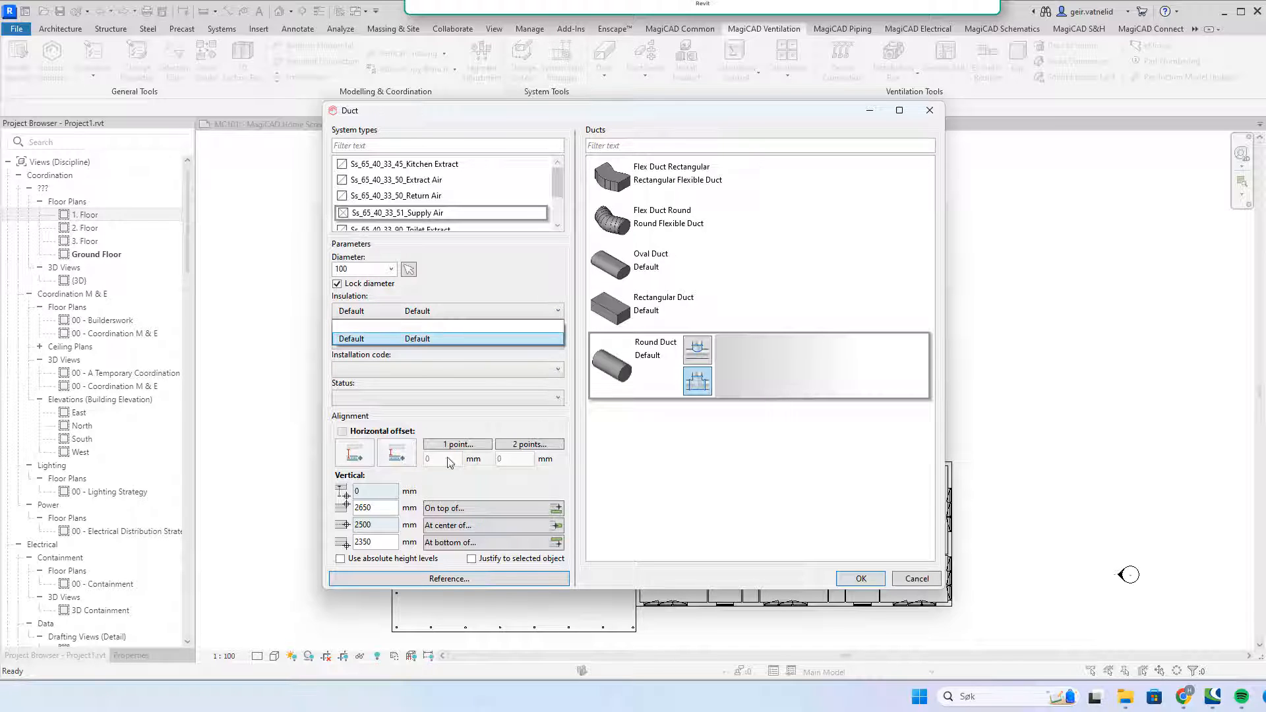
{"action": "left_click", "coordinate": [379, 521]}
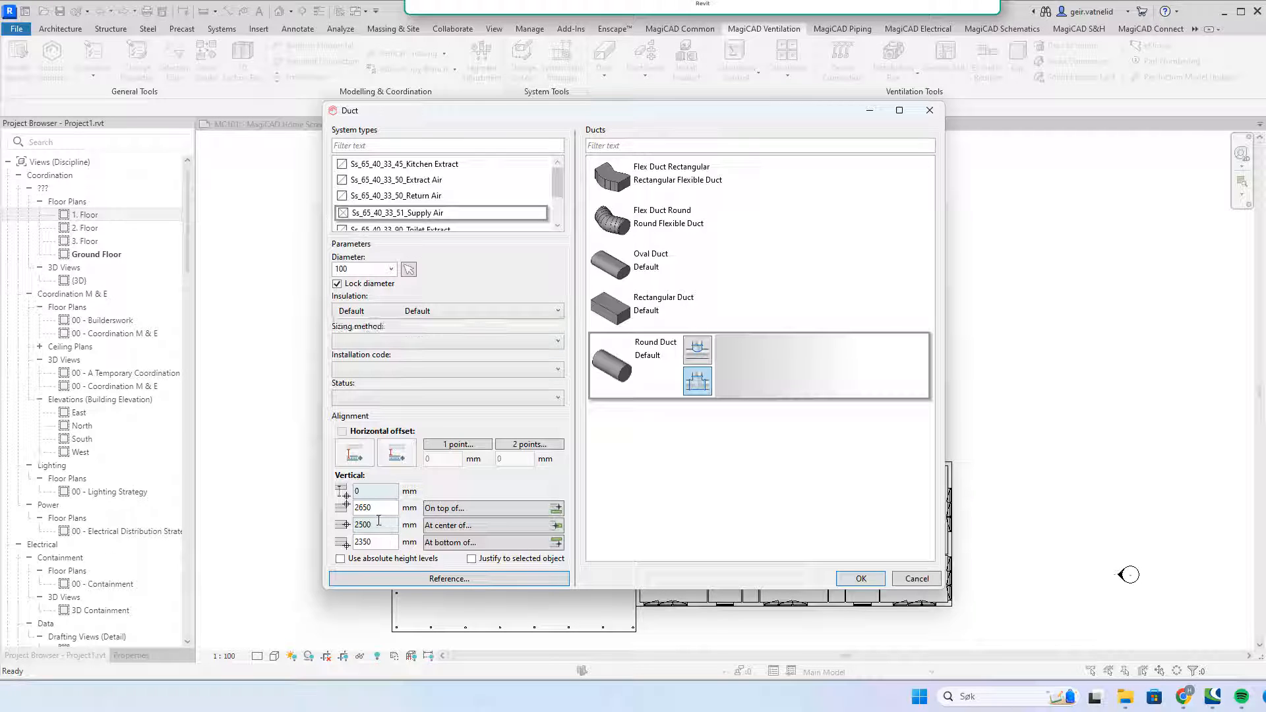
{"action": "left_click_drag", "start_coordinate": [373, 525], "coordinate": [351, 526]}
{"action": "left_click", "coordinate": [861, 579]}
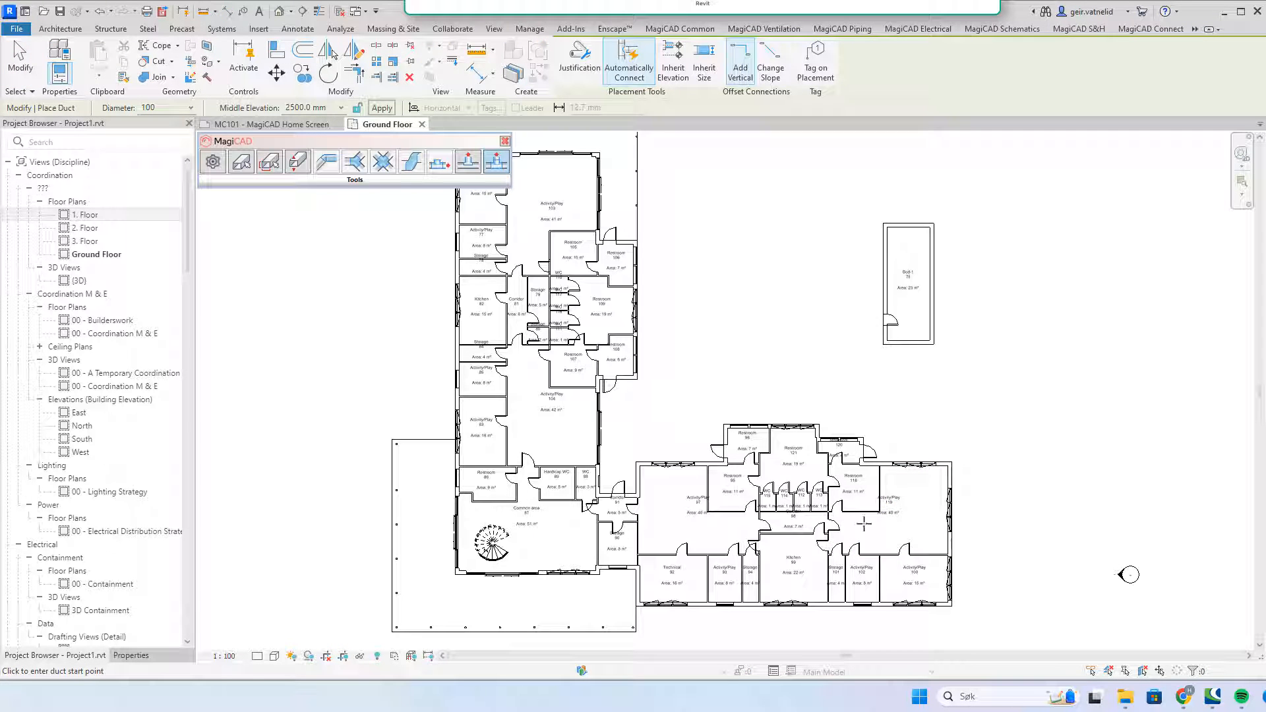
Step: Draw the 100 mm duct across the east wing, dismiss the visibility warning, and exit with Esc
{"action": "left_click", "coordinate": [915, 529]}
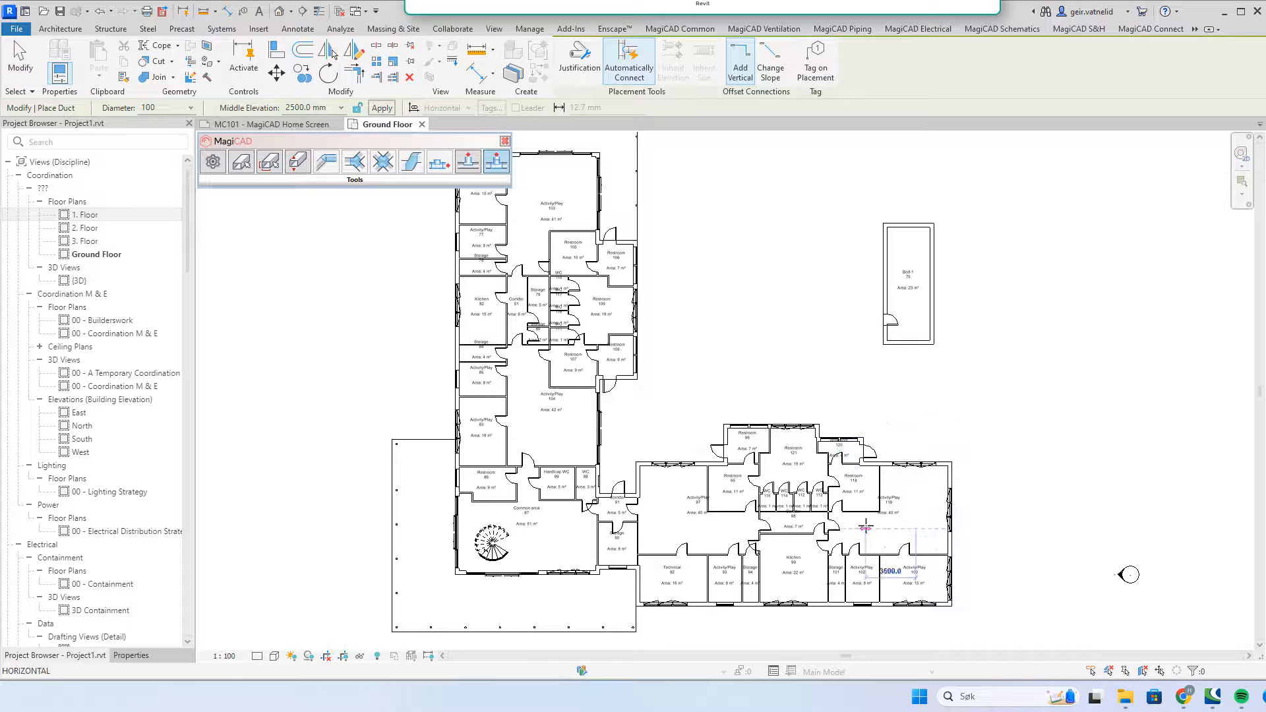
{"action": "left_click", "coordinate": [751, 520]}
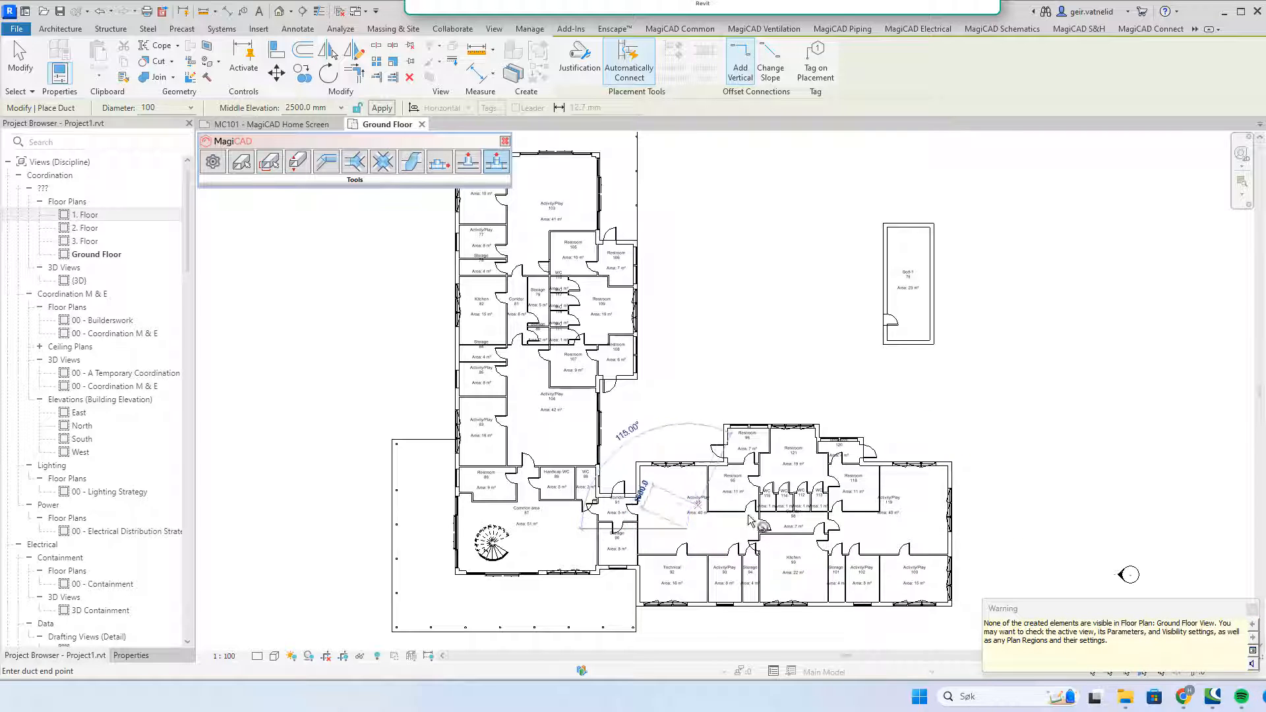
{"action": "left_click", "coordinate": [1251, 611]}
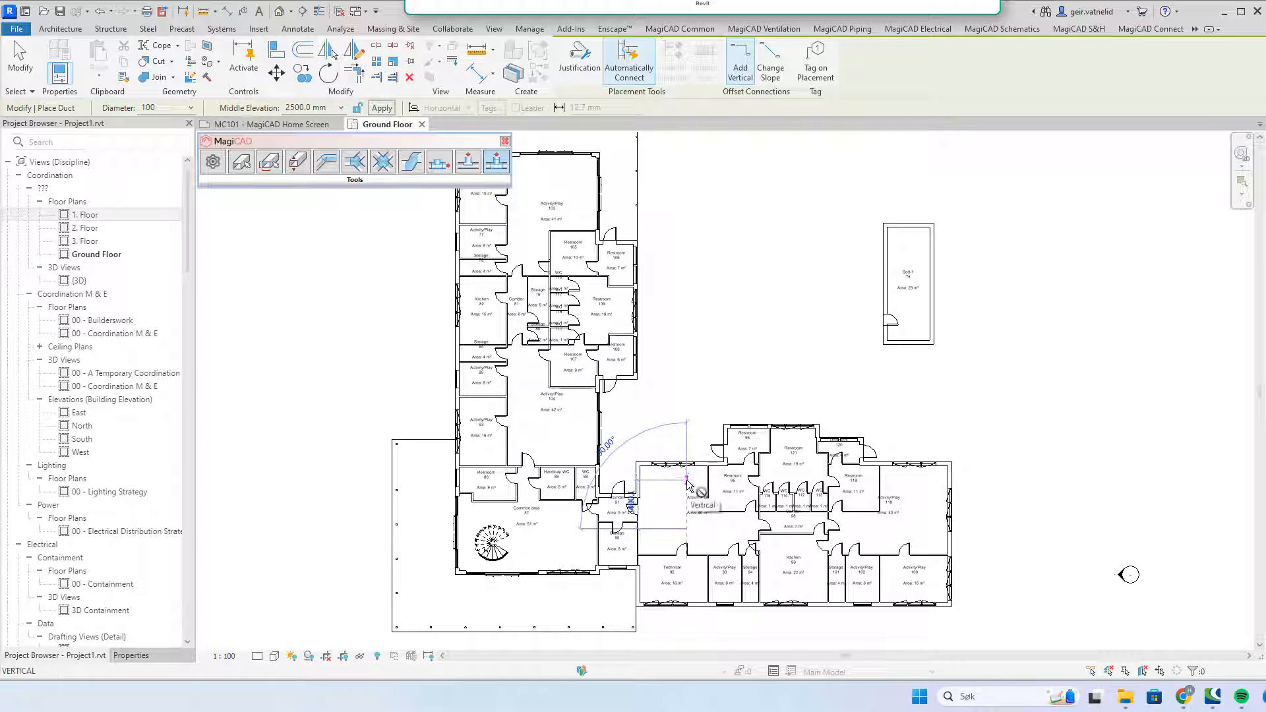
{"action": "key", "text": "Escape"}
{"action": "key", "text": "Escape"}
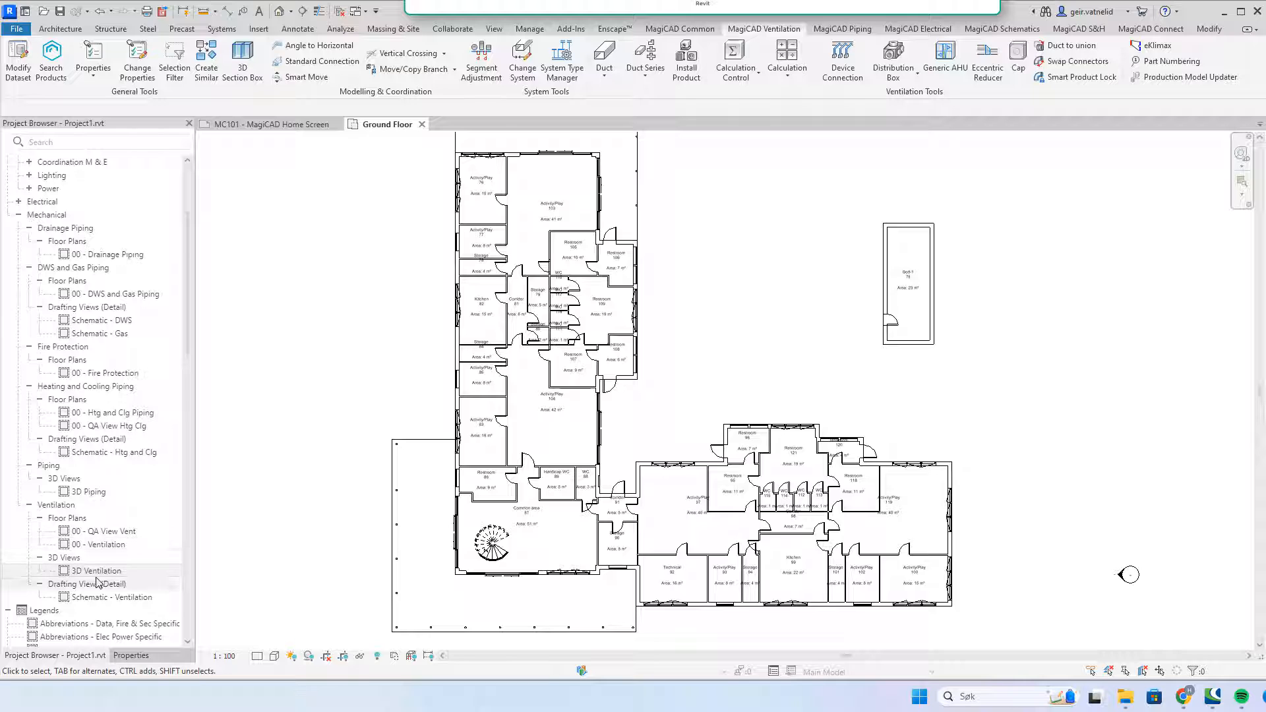
Step: Inspect the new duct in 3D Ventilation, then return to Ground Floor with its Properties showing
{"action": "double_click", "coordinate": [96, 571]}
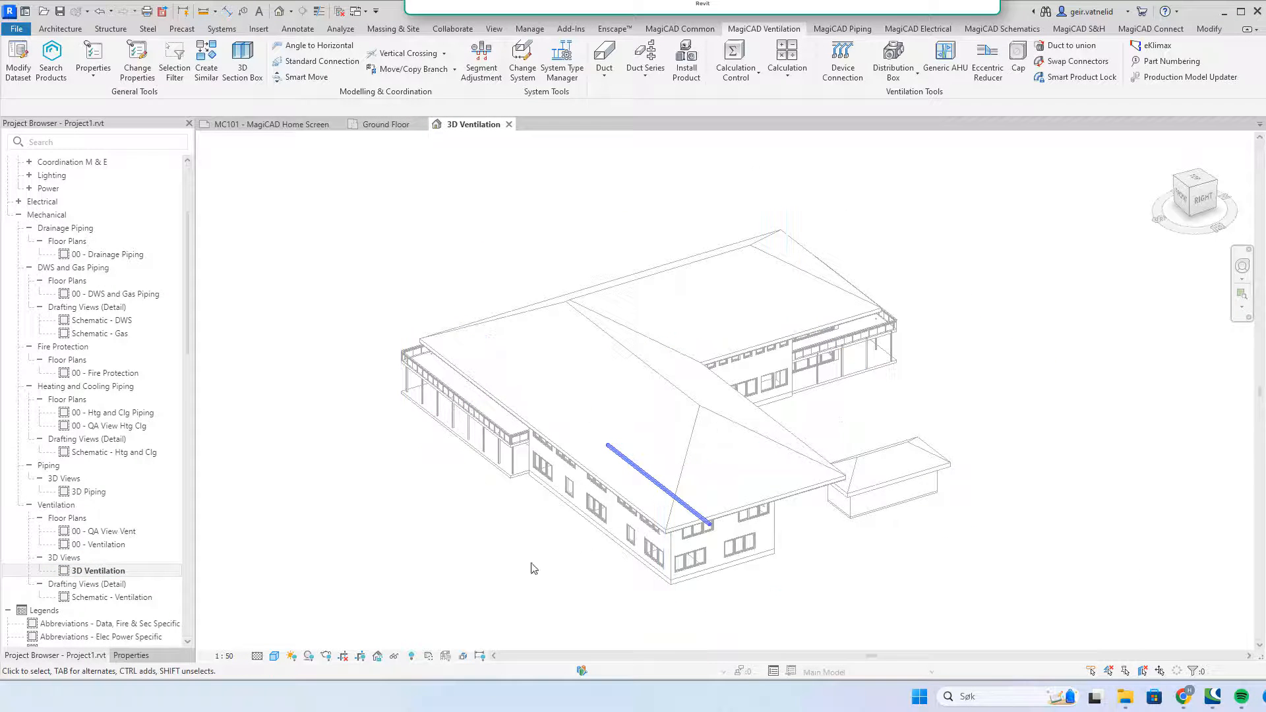
{"action": "middle_click_drag", "start_coordinate": [499, 580], "coordinate": [725, 516], "text": "shift"}
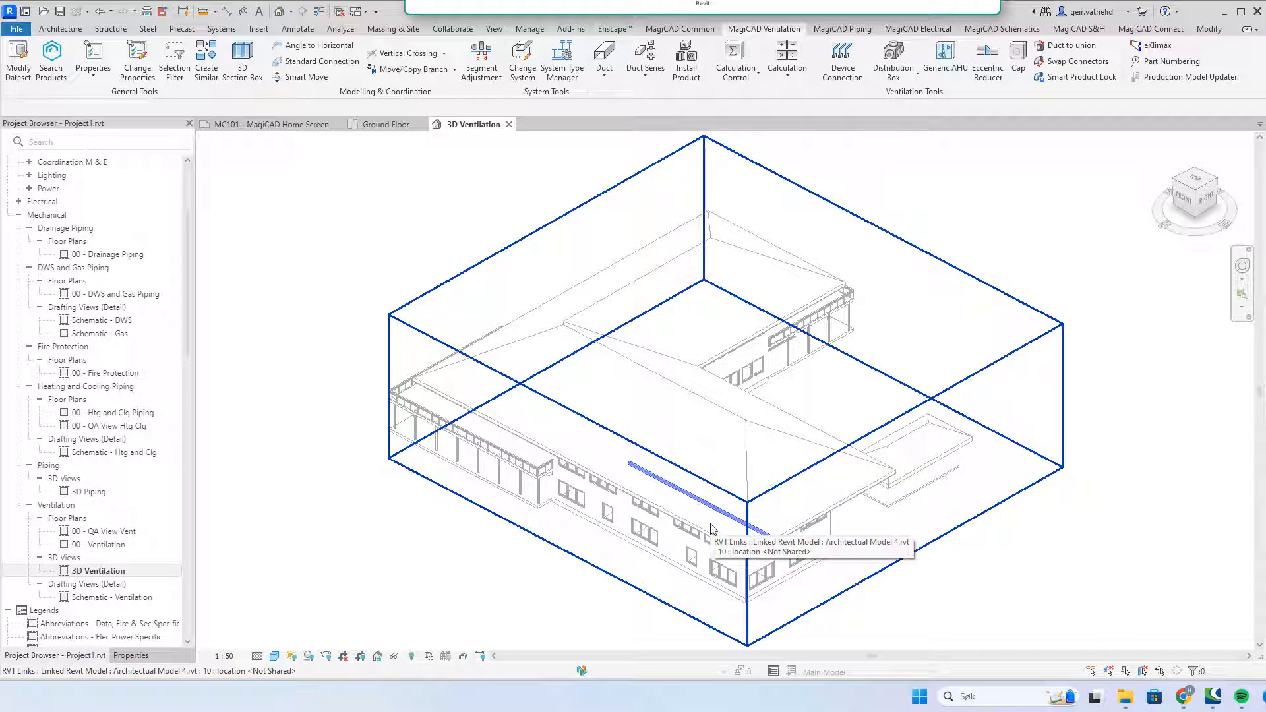
{"action": "left_click", "coordinate": [397, 128]}
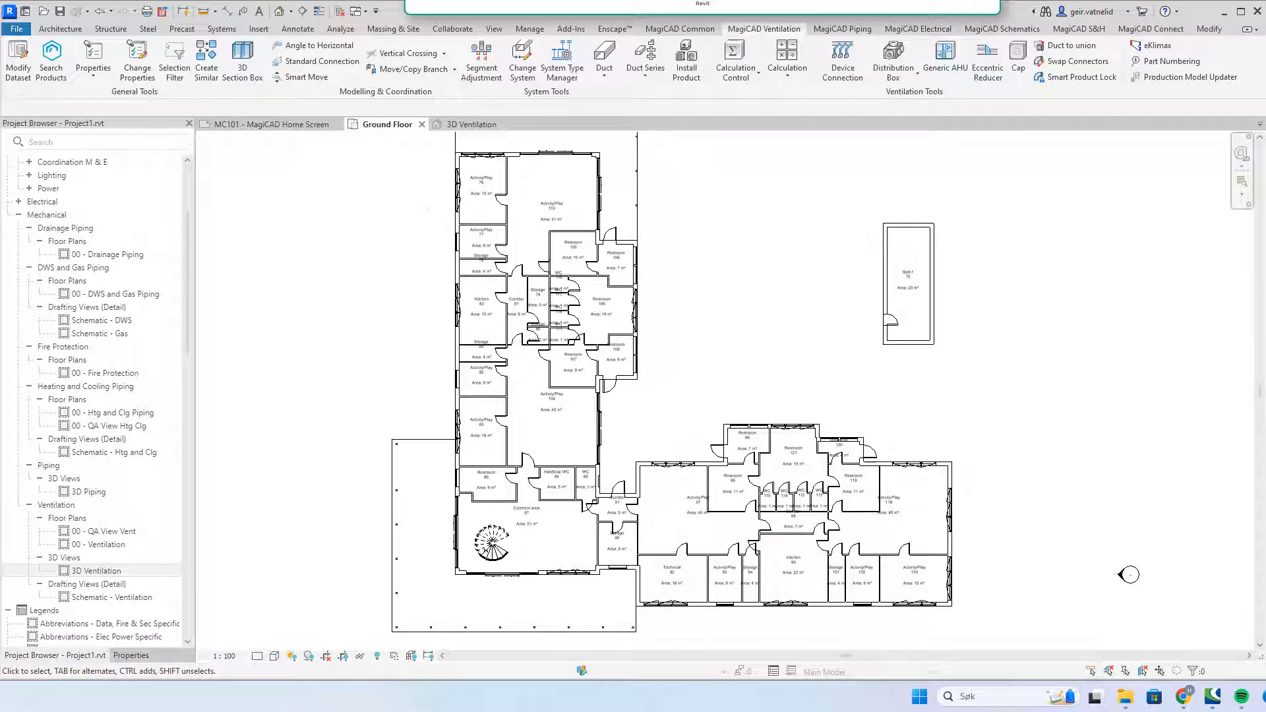
{"action": "left_click", "coordinate": [135, 657]}
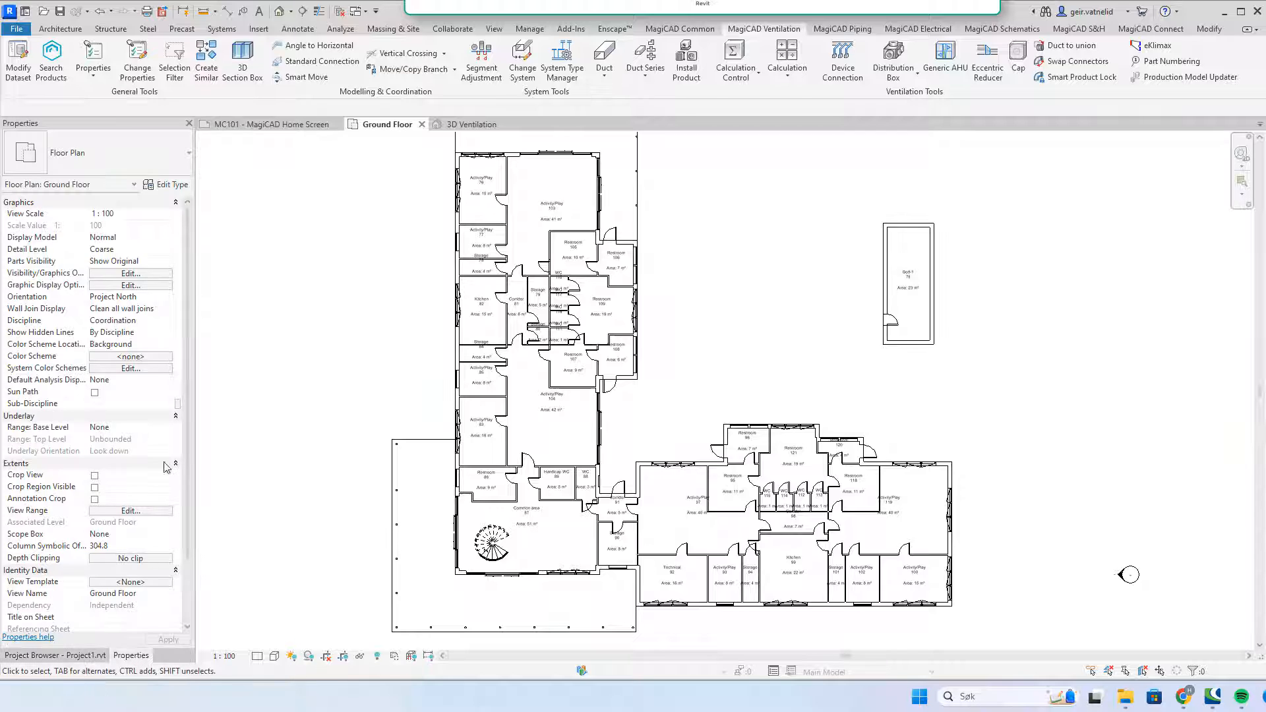
Step: Change the Ground Floor View Range Top Offset from 2300 to 2700 mm and apply it
{"action": "left_click", "coordinate": [136, 514]}
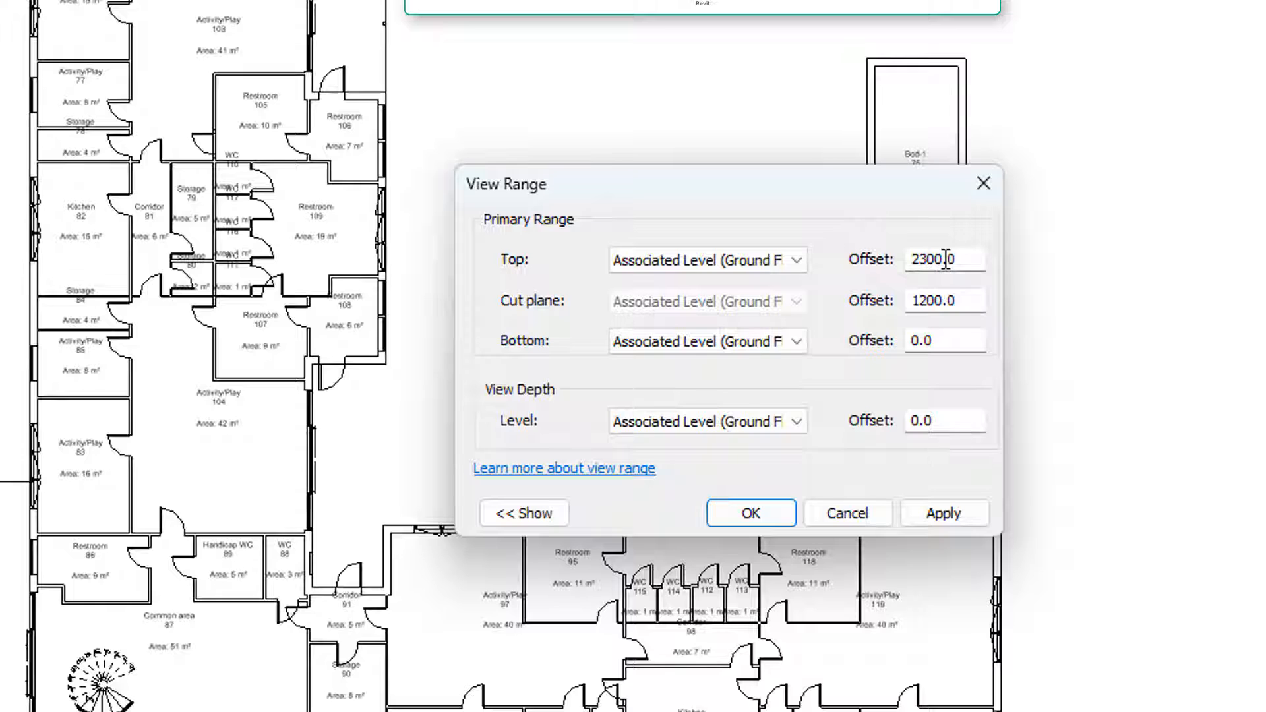
{"action": "left_click", "coordinate": [945, 259]}
{"action": "left_click", "coordinate": [926, 260]}
{"action": "key", "text": "BackSpace"}
{"action": "type", "text": "7"}
{"action": "left_click", "coordinate": [943, 513]}
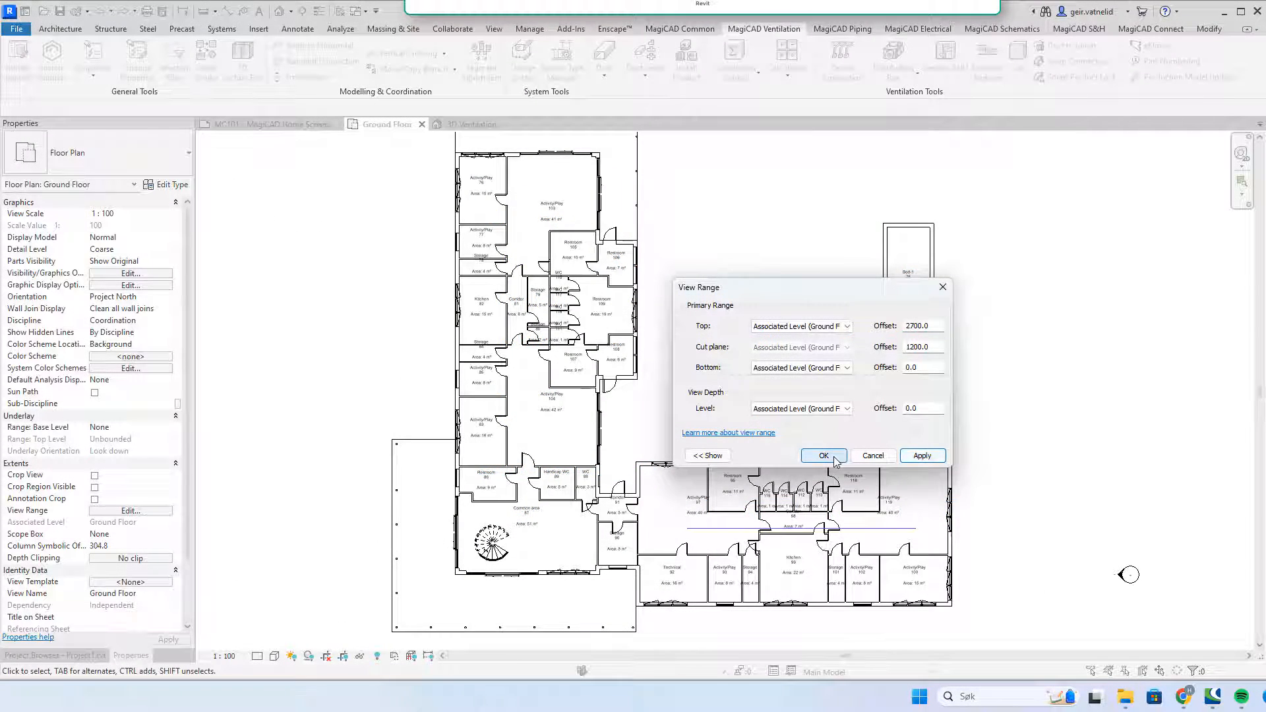
{"action": "left_click", "coordinate": [824, 456]}
{"action": "scroll", "coordinate": [855, 554], "scroll_direction": "up", "scroll_amount": 5}
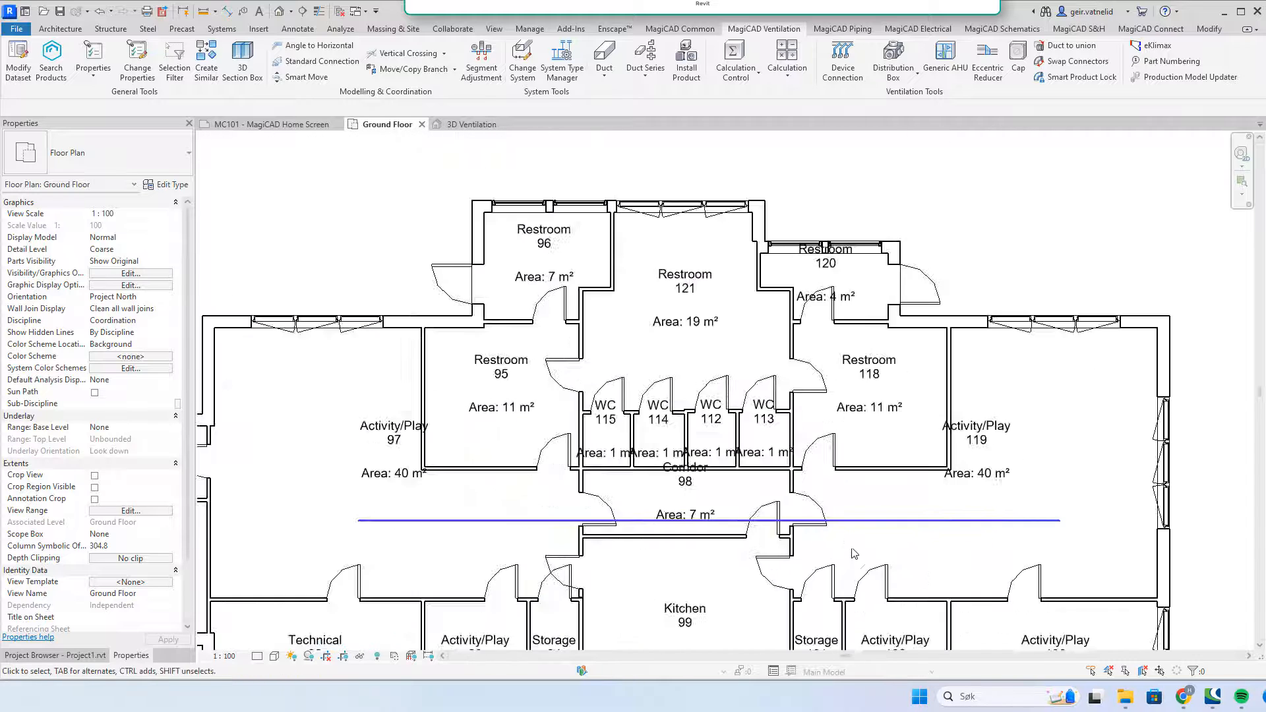
Step: Set the Ground Floor plan's detail level to Fine
{"action": "scroll", "coordinate": [1032, 526], "scroll_direction": "up", "scroll_amount": 6}
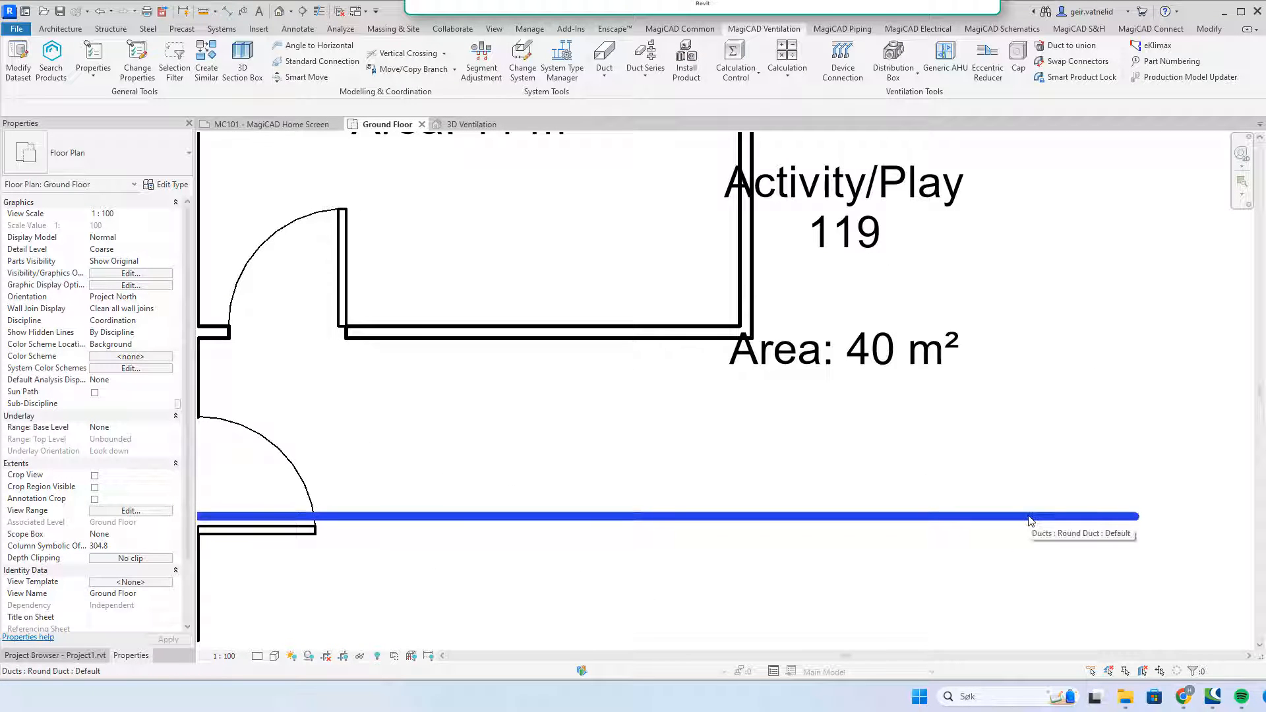
{"action": "scroll", "coordinate": [1030, 518], "scroll_direction": "down", "scroll_amount": 4}
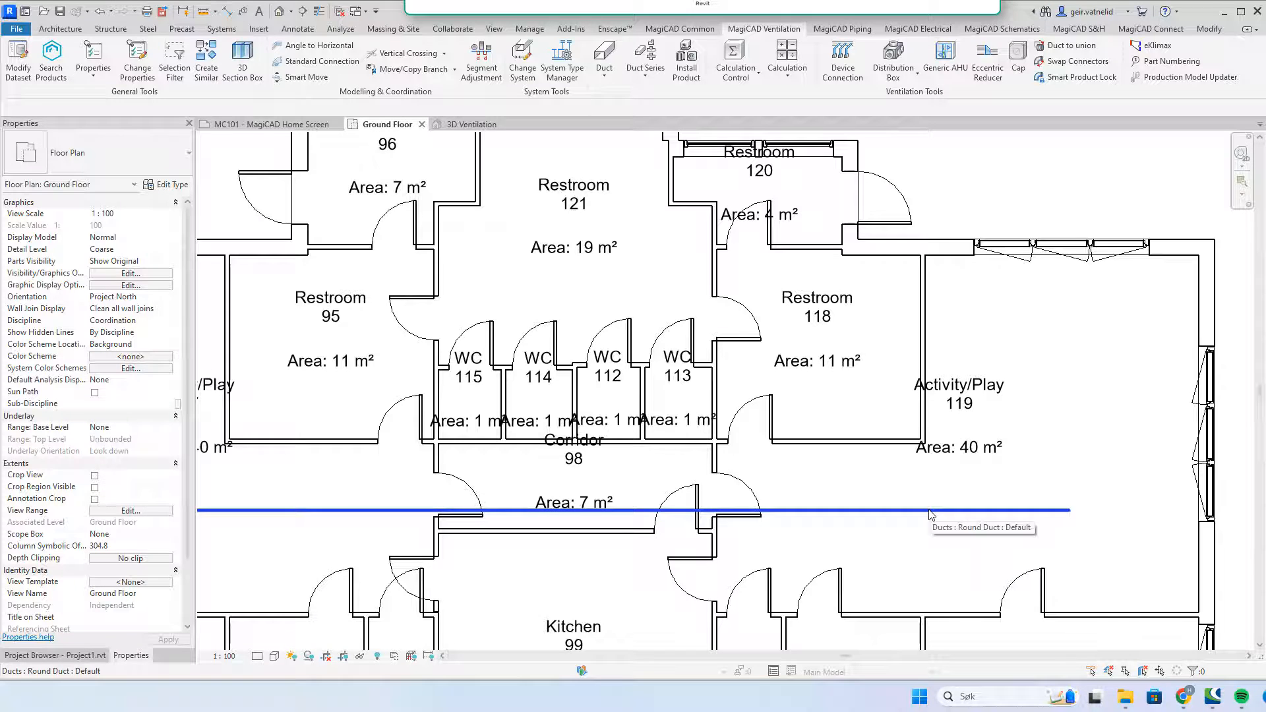
{"action": "left_click", "coordinate": [254, 658]}
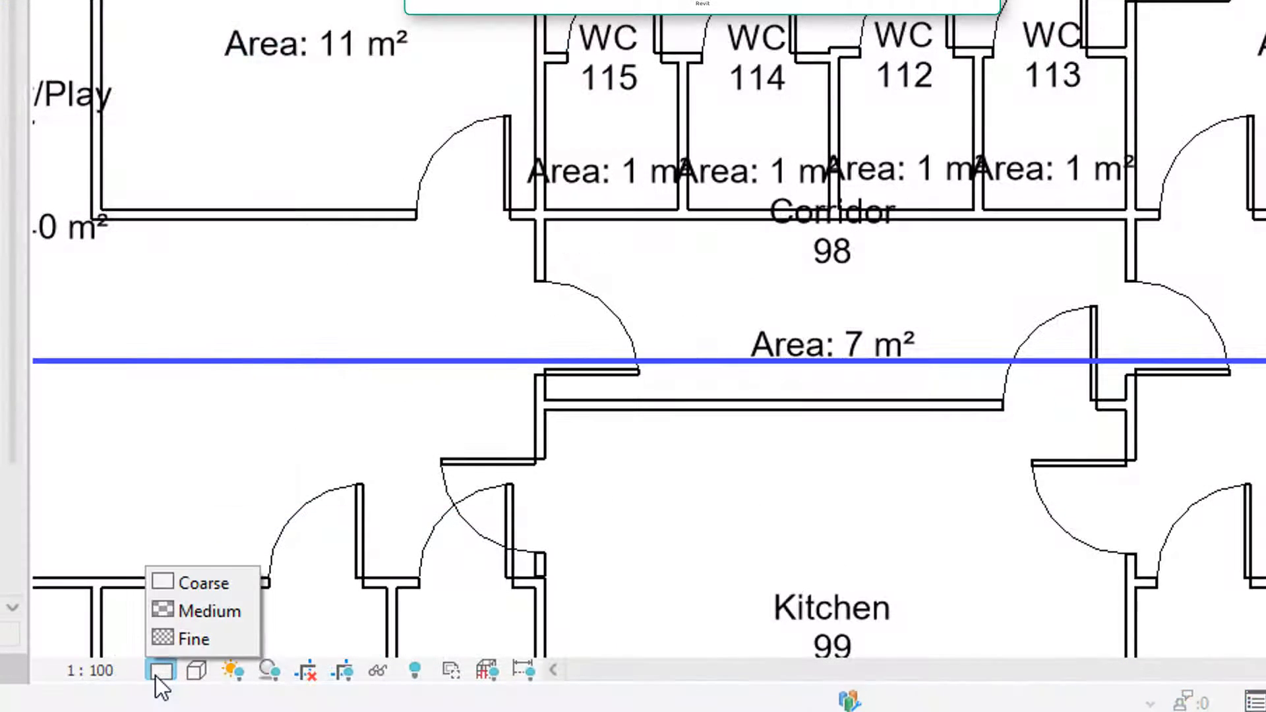
{"action": "left_click", "coordinate": [179, 641]}
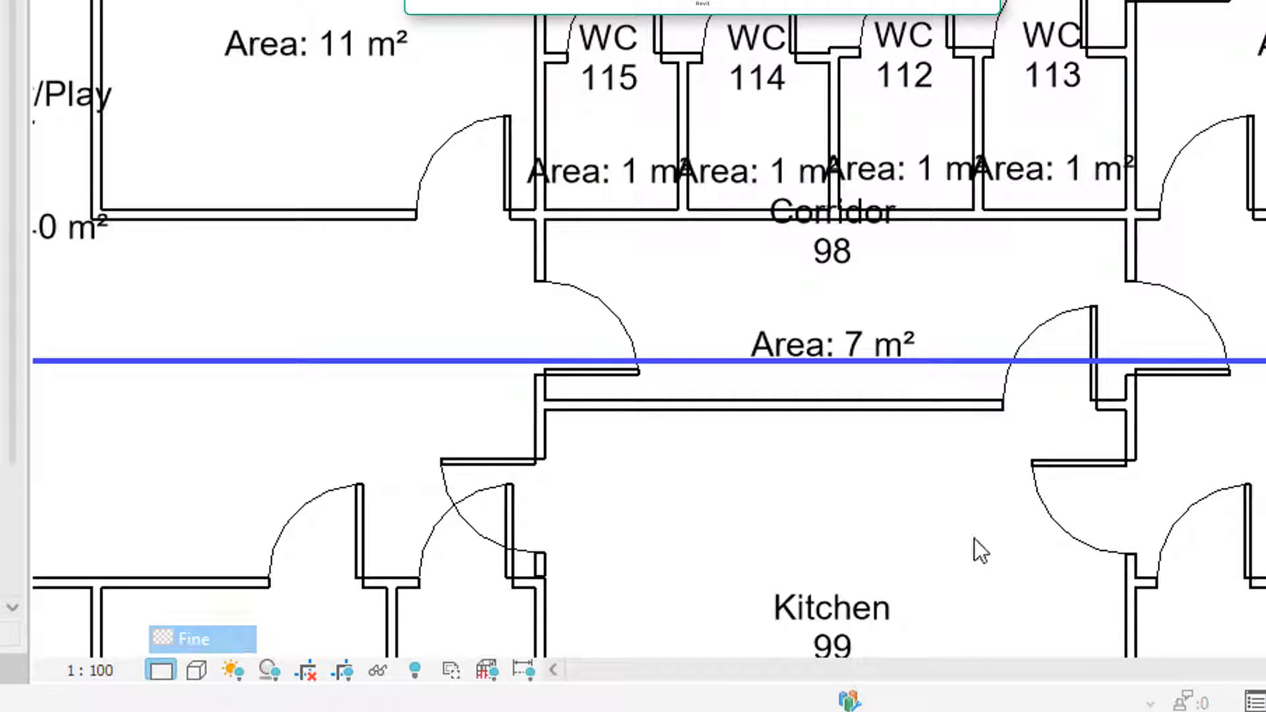
Step: Drag the duct slightly north within Corridor 98
{"action": "scroll", "coordinate": [1253, 308], "scroll_direction": "down", "scroll_amount": 4}
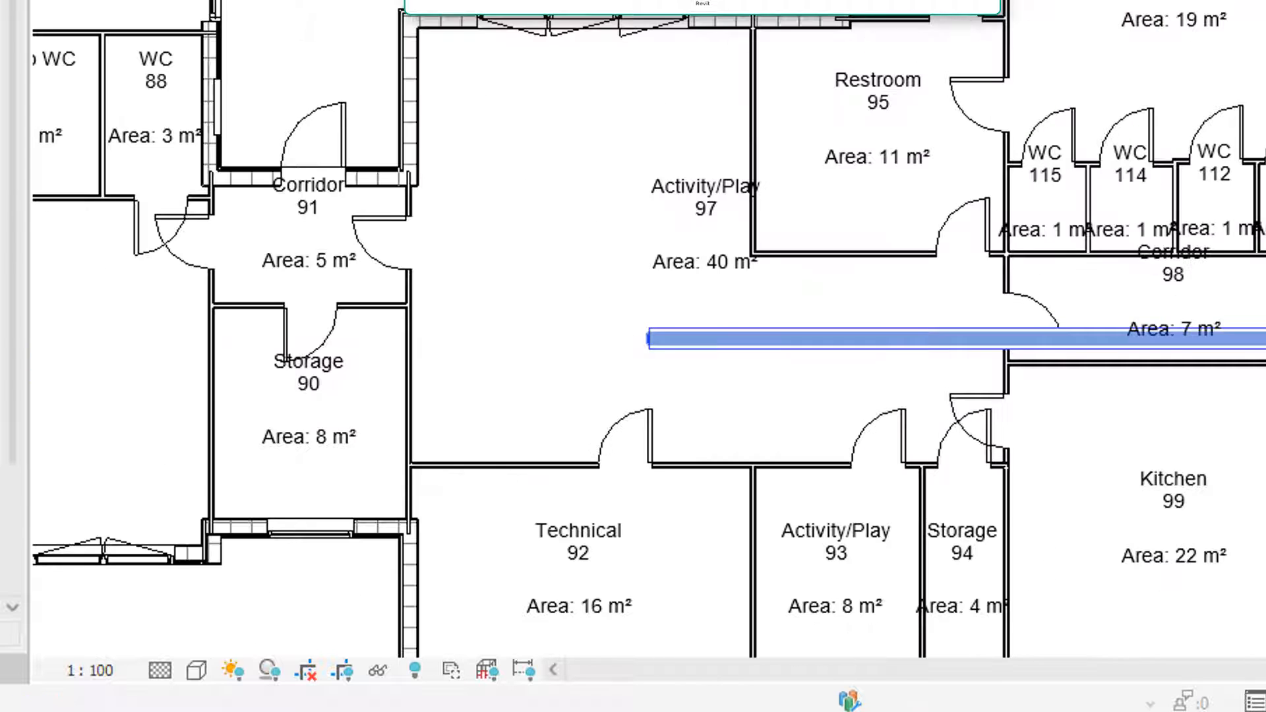
{"action": "left_click", "coordinate": [1253, 338]}
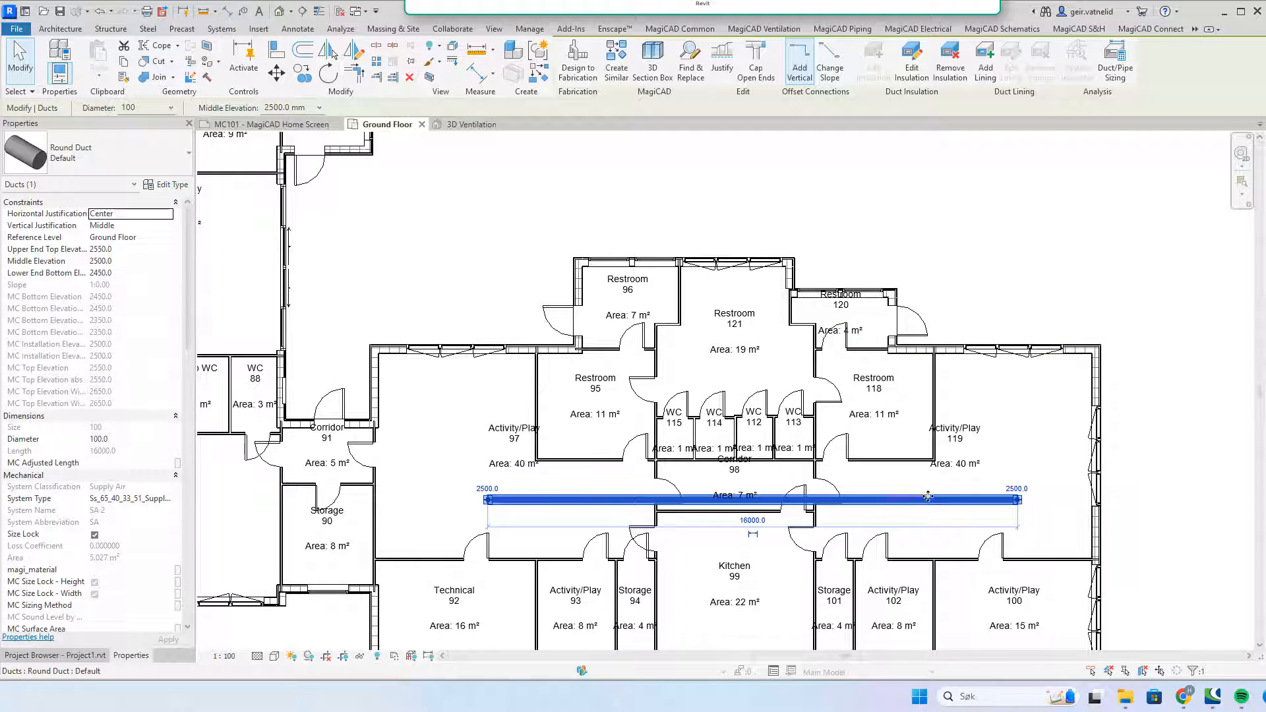
{"action": "left_click_drag", "start_coordinate": [922, 499], "coordinate": [932, 488]}
{"action": "left_click", "coordinate": [1041, 432]}
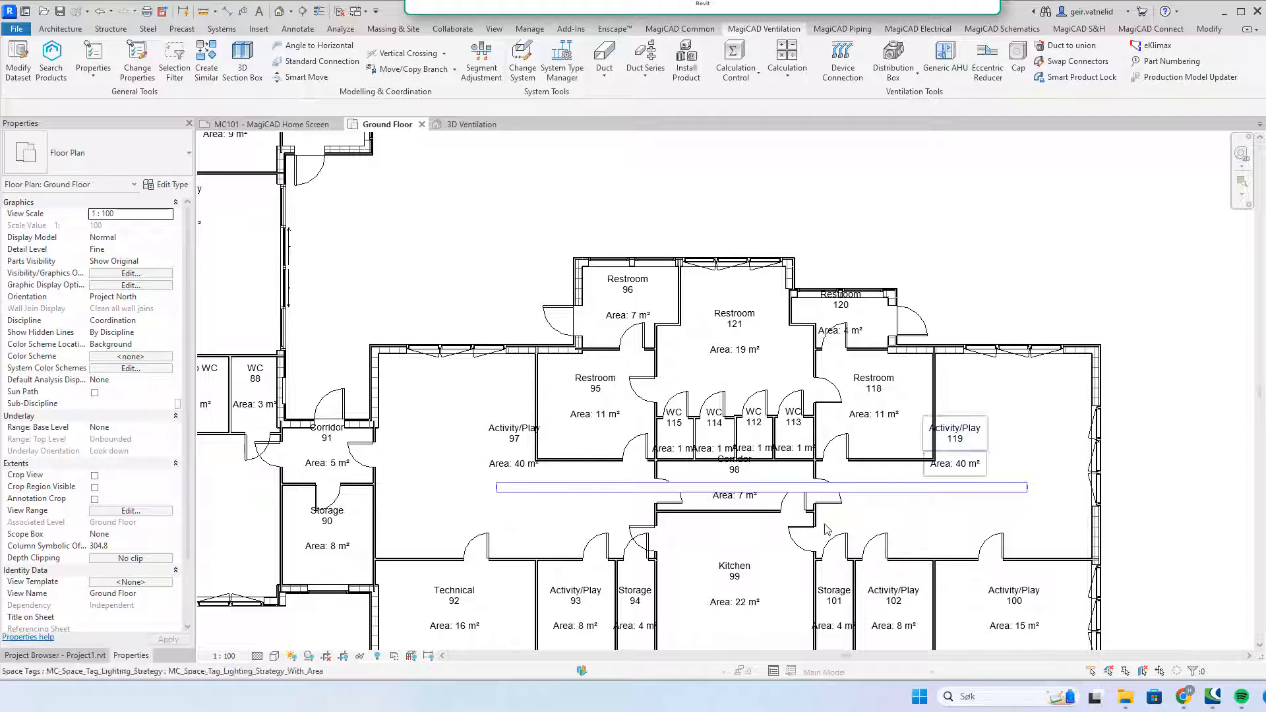
Step: Change the plan's detail level to Medium
{"action": "left_click", "coordinate": [274, 658]}
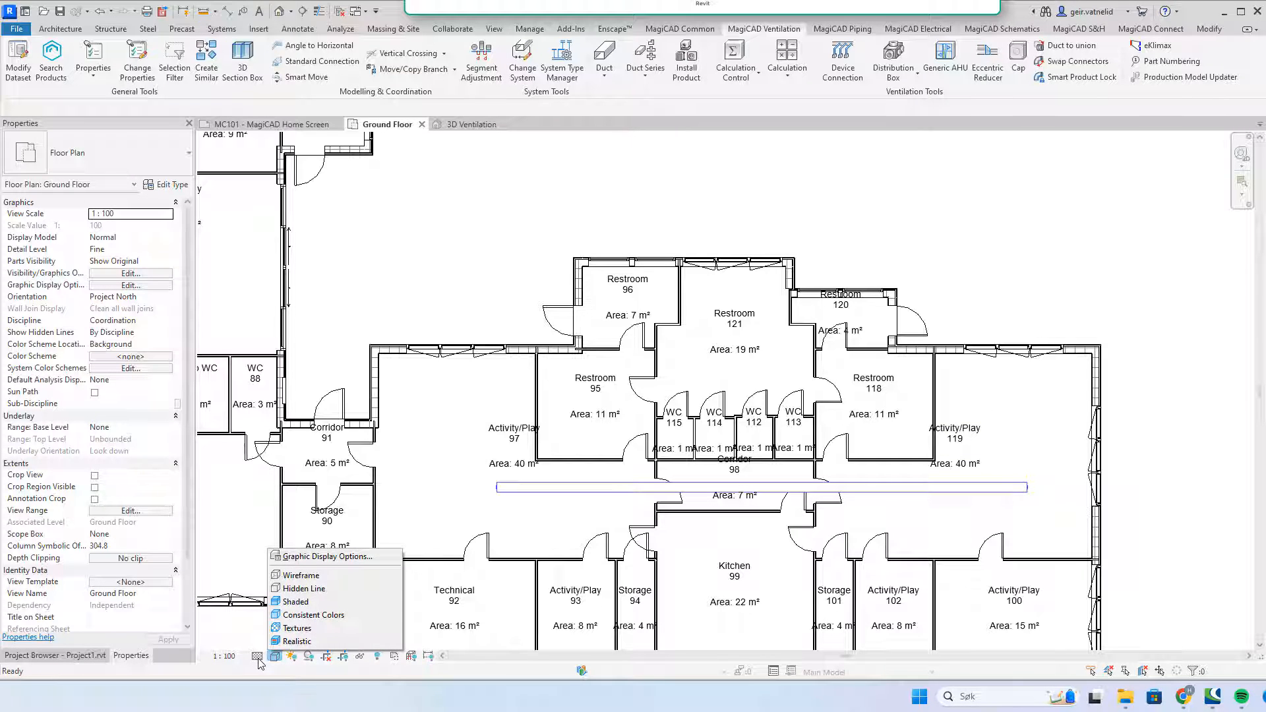
{"action": "left_click", "coordinate": [257, 657]}
{"action": "left_click", "coordinate": [280, 630]}
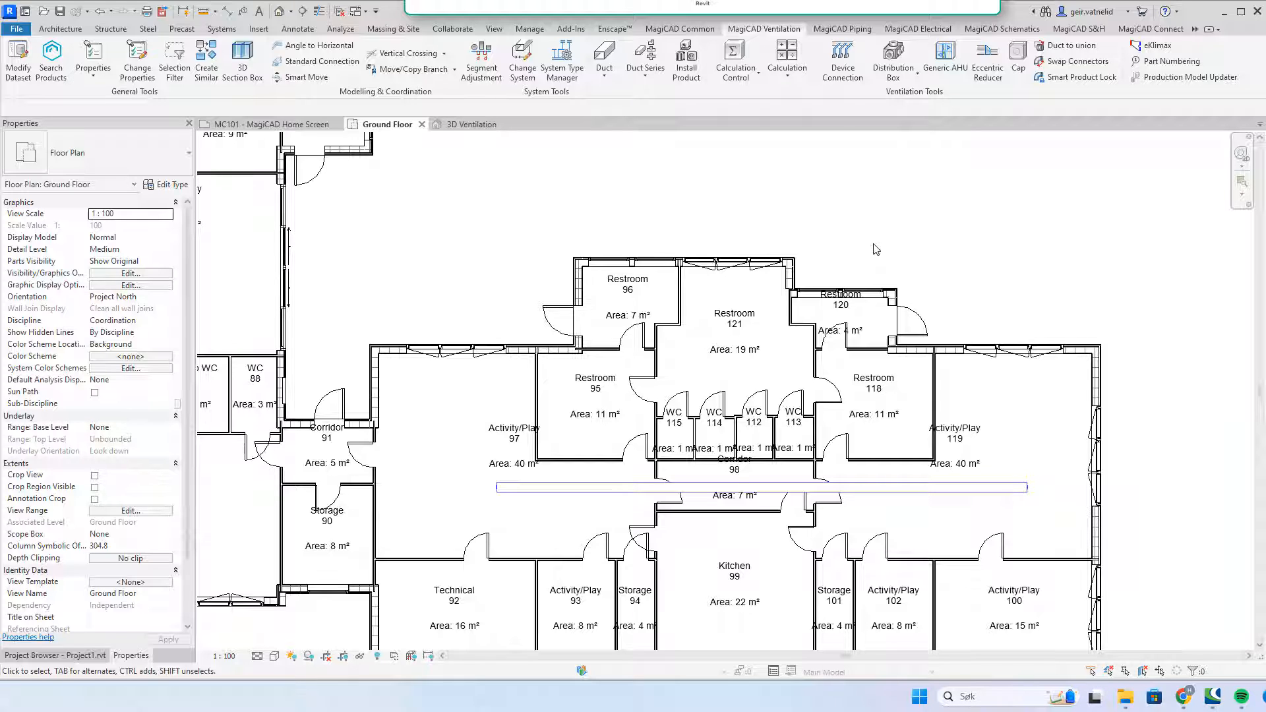
Step: Start placing a duct from the Duct dropdown and open the MagiCAD Options gear
{"action": "left_click", "coordinate": [607, 79]}
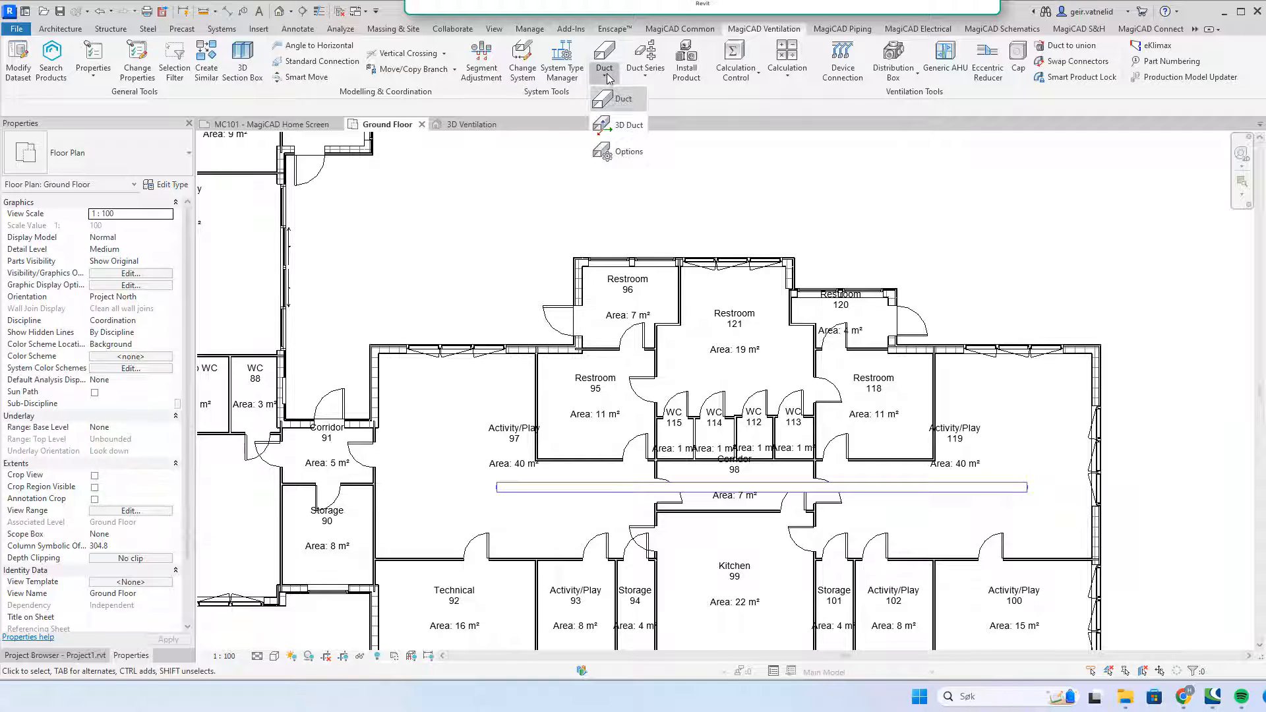
{"action": "left_click", "coordinate": [621, 102]}
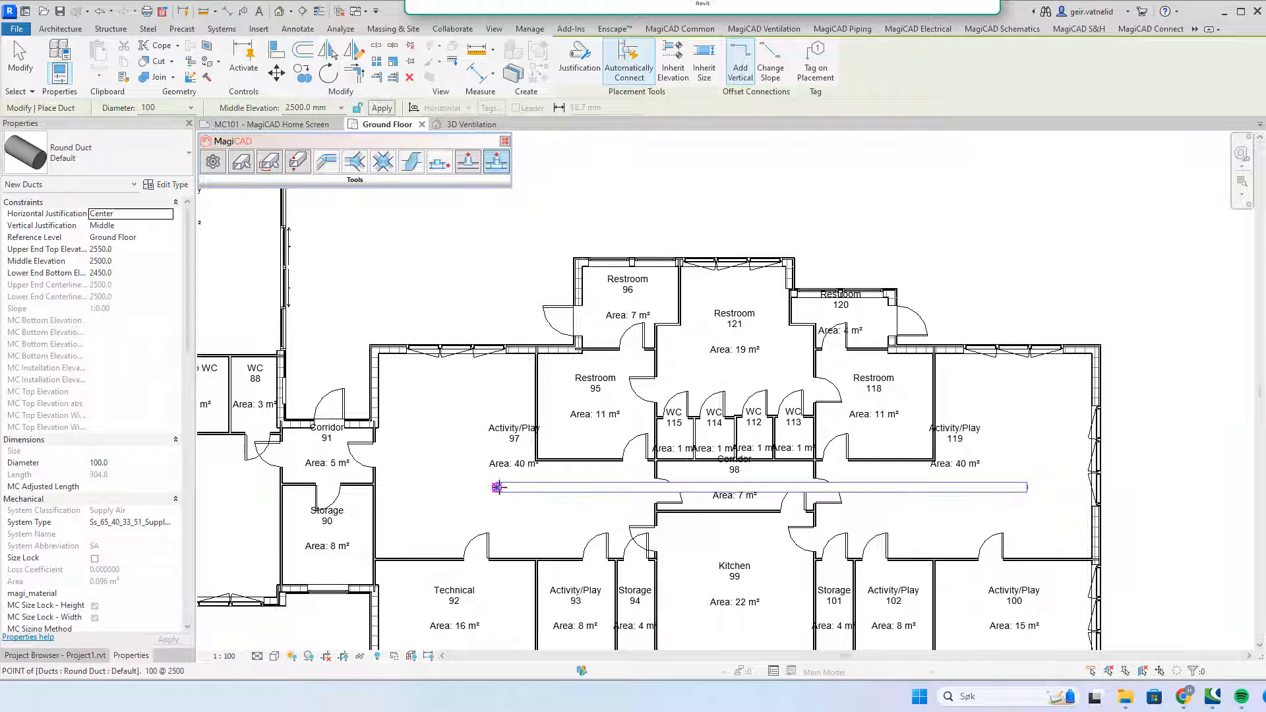
{"action": "left_click", "coordinate": [213, 162]}
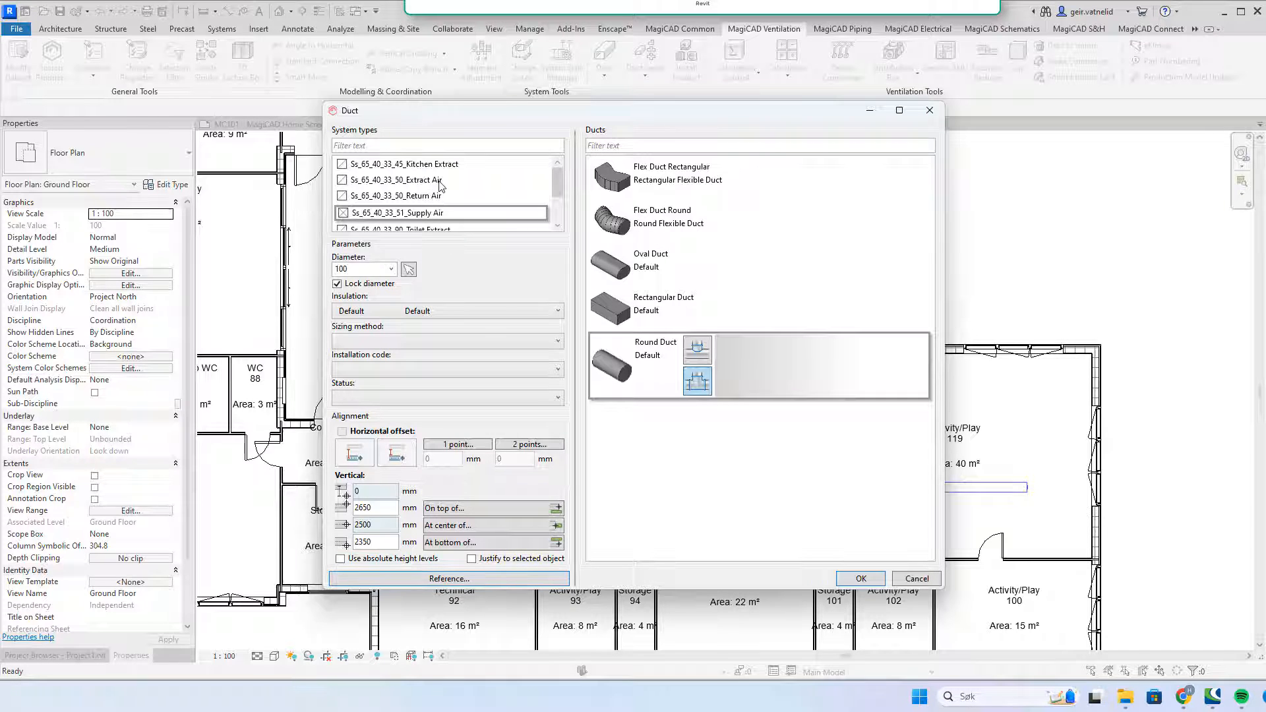
{"action": "scroll", "coordinate": [444, 186], "scroll_direction": "down", "scroll_amount": 1}
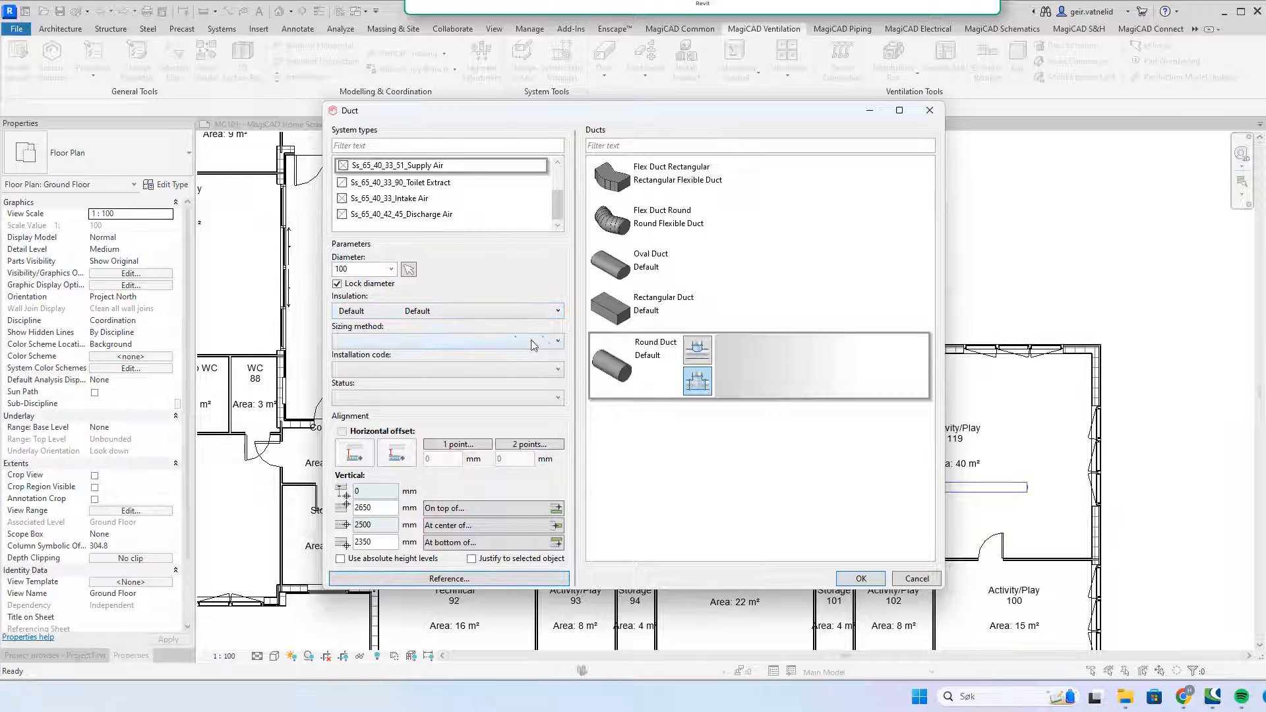
{"action": "left_click", "coordinate": [558, 372]}
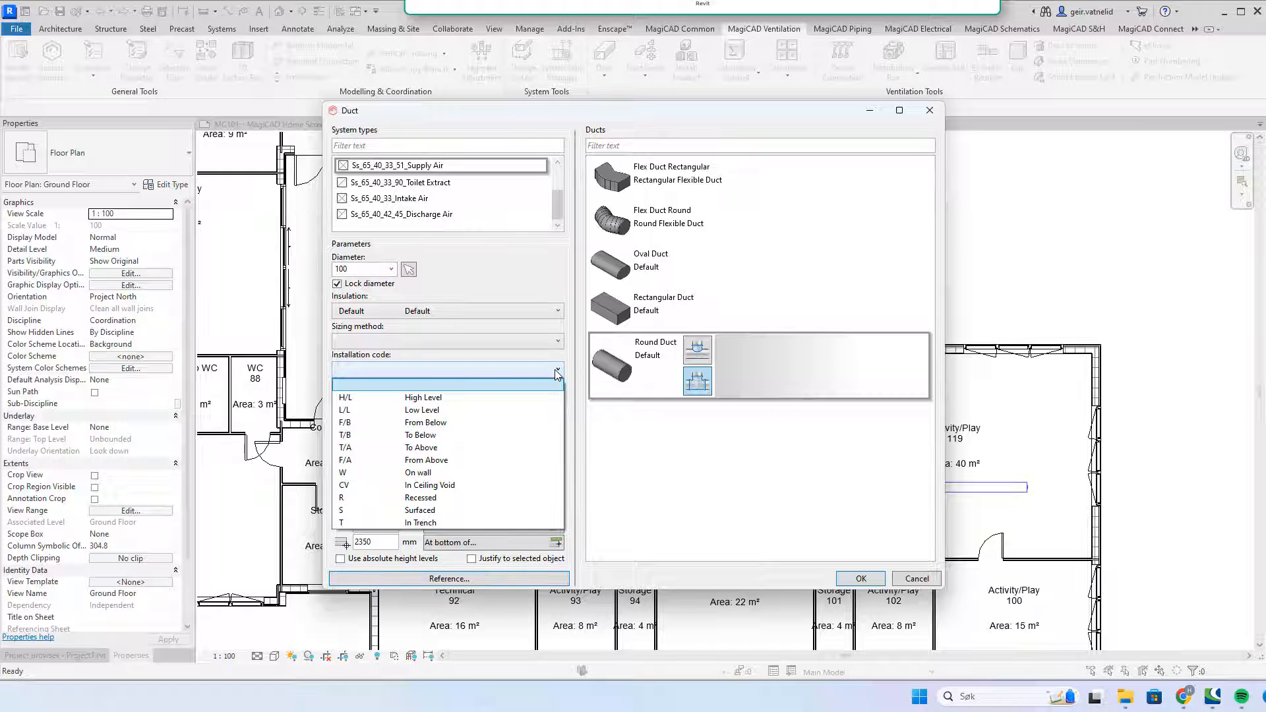
{"action": "left_click", "coordinate": [558, 372]}
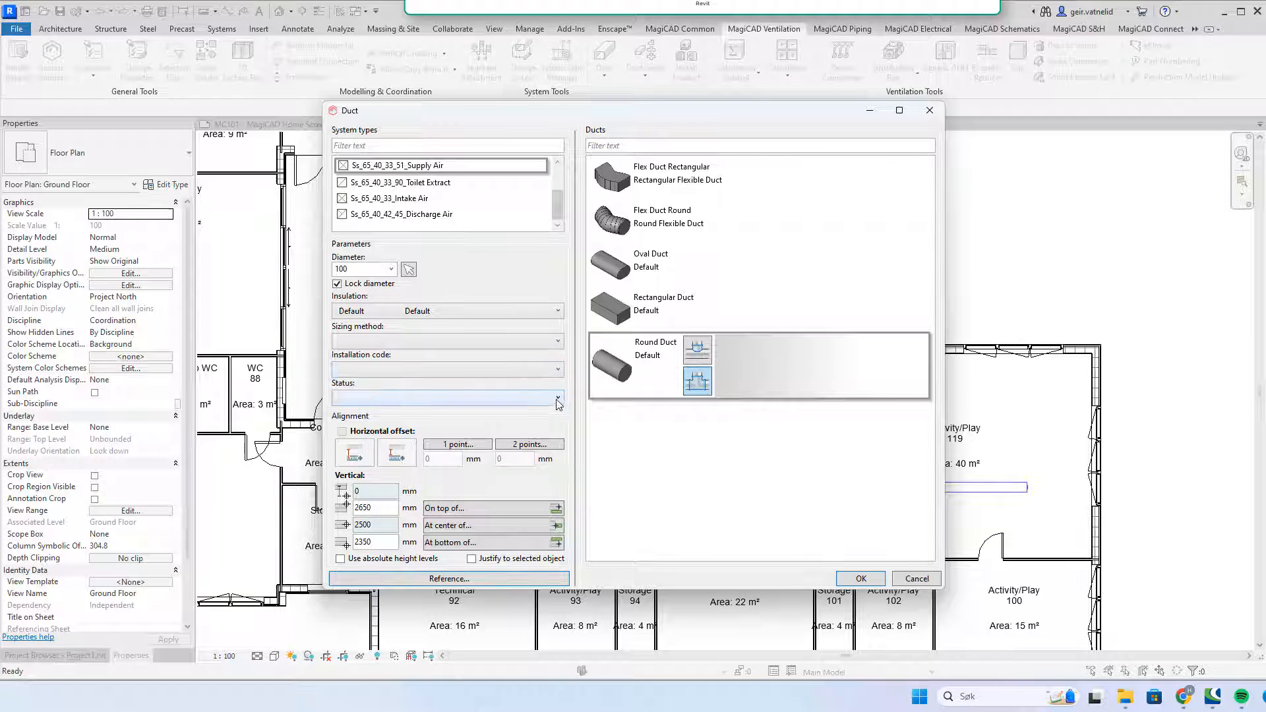
{"action": "left_click", "coordinate": [557, 400]}
{"action": "left_click", "coordinate": [557, 400]}
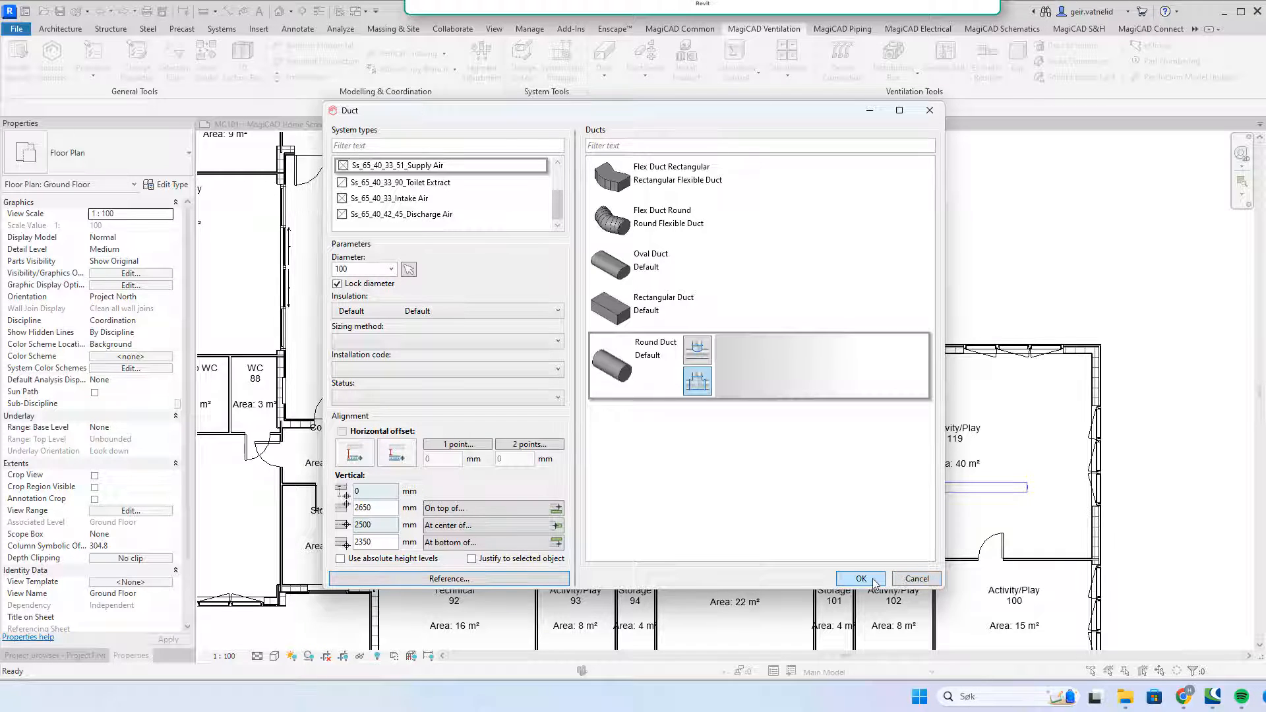
Step: Accept the duct settings and select the duct in Corridor 98
{"action": "left_click", "coordinate": [915, 579]}
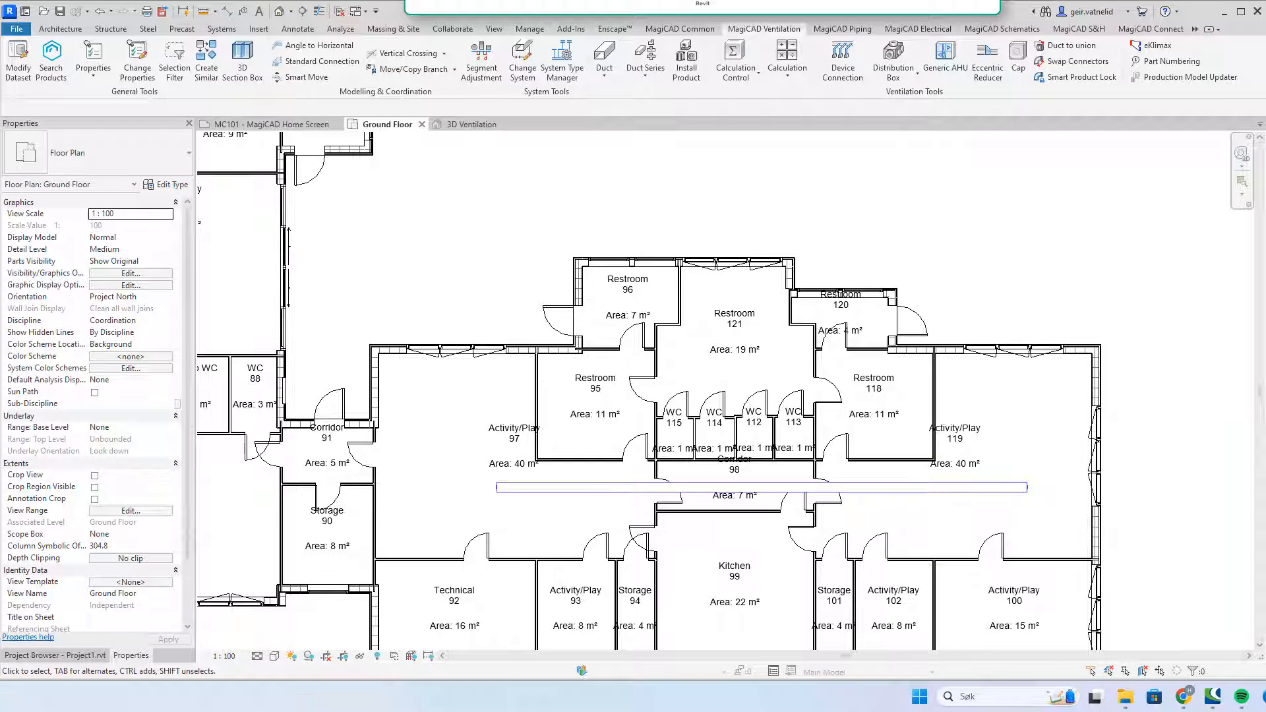
{"action": "left_click", "coordinate": [948, 494]}
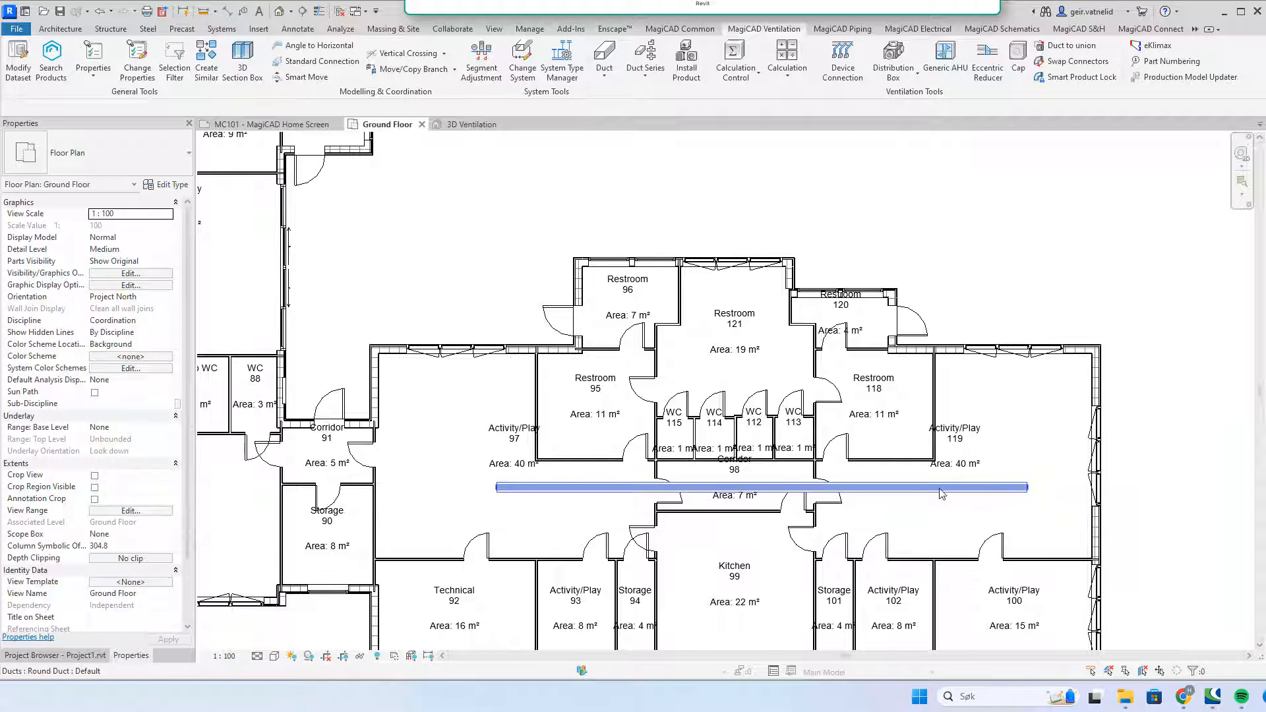
{"action": "left_click", "coordinate": [933, 493]}
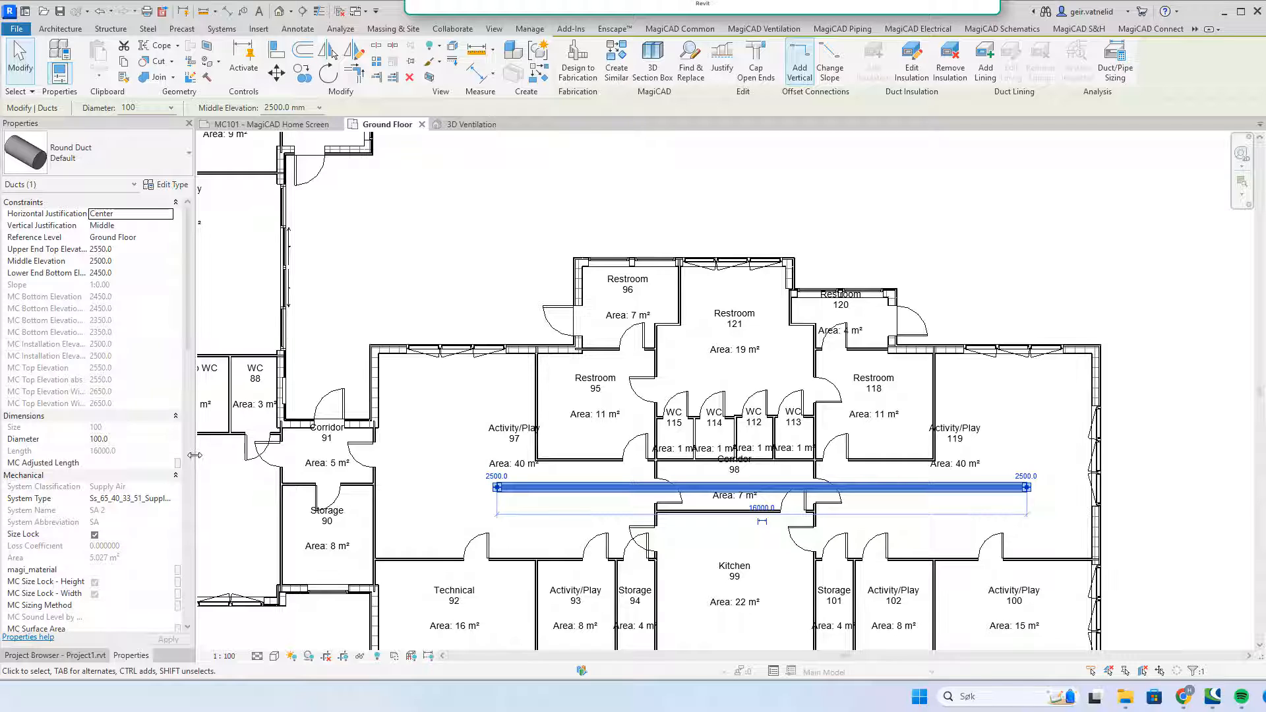
Step: Widen the Properties palette and check Middle Elevation 2500 mm and Diameter 100 mm
{"action": "left_click_drag", "start_coordinate": [197, 460], "coordinate": [264, 464]}
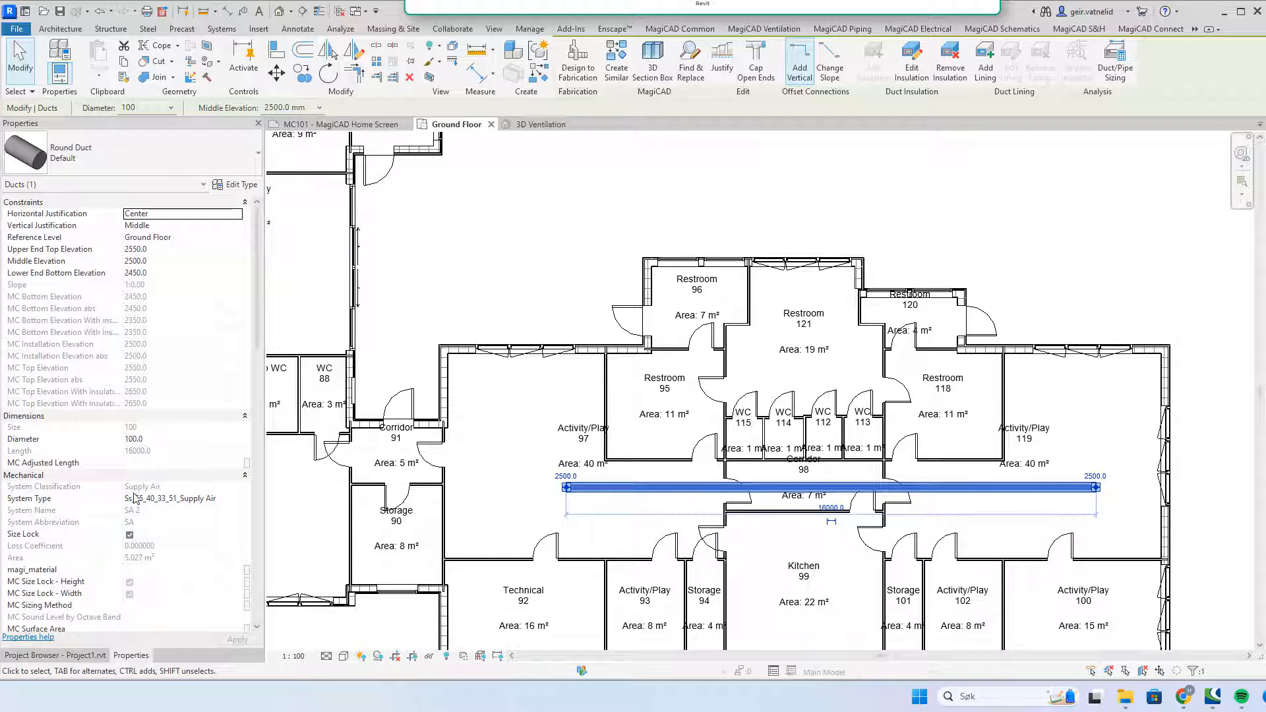
{"action": "left_click", "coordinate": [163, 260]}
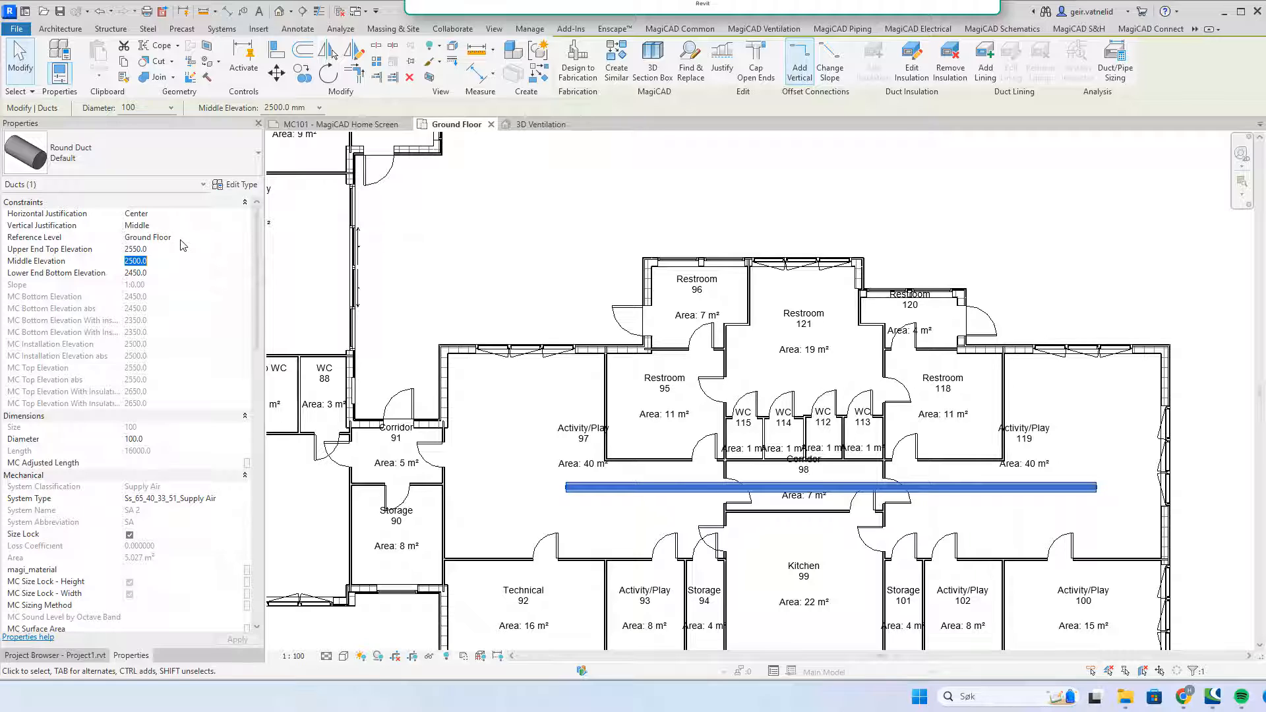
{"action": "left_click", "coordinate": [170, 439]}
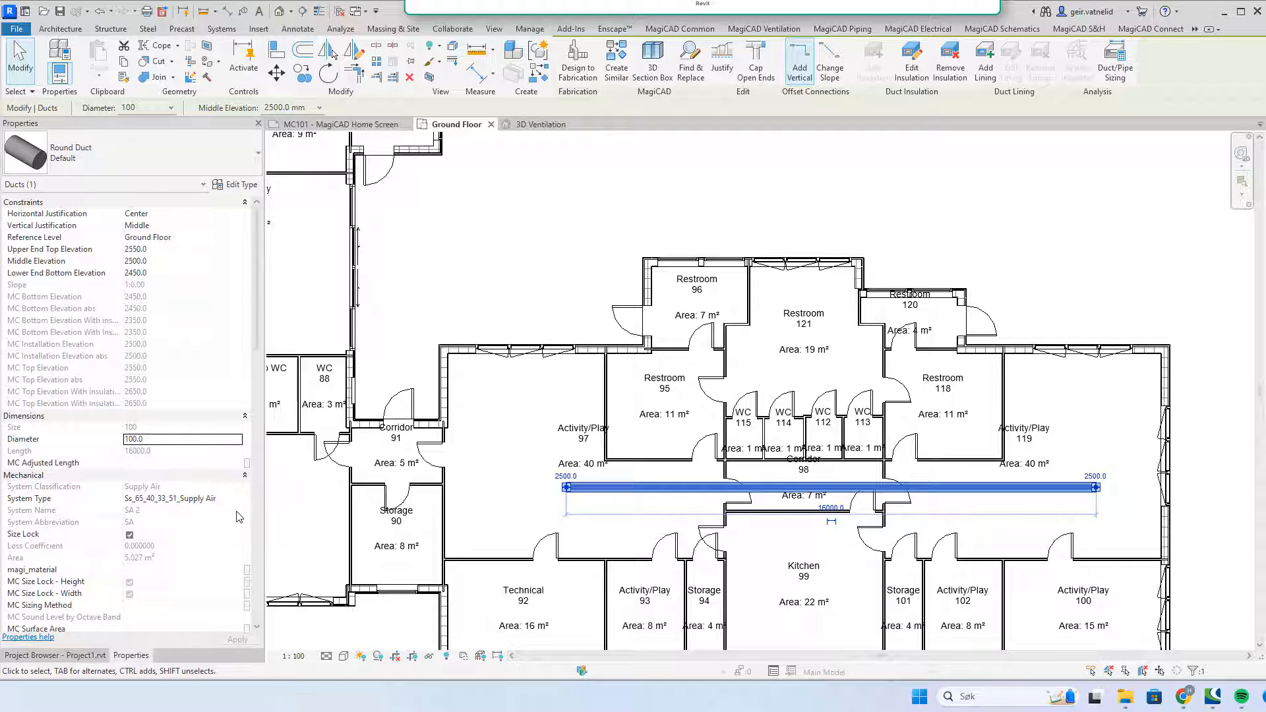
Step: Review the duct's Mechanical - Flow and Identity Data properties, then deselect it
{"action": "left_click_drag", "start_coordinate": [255, 275], "coordinate": [257, 319]}
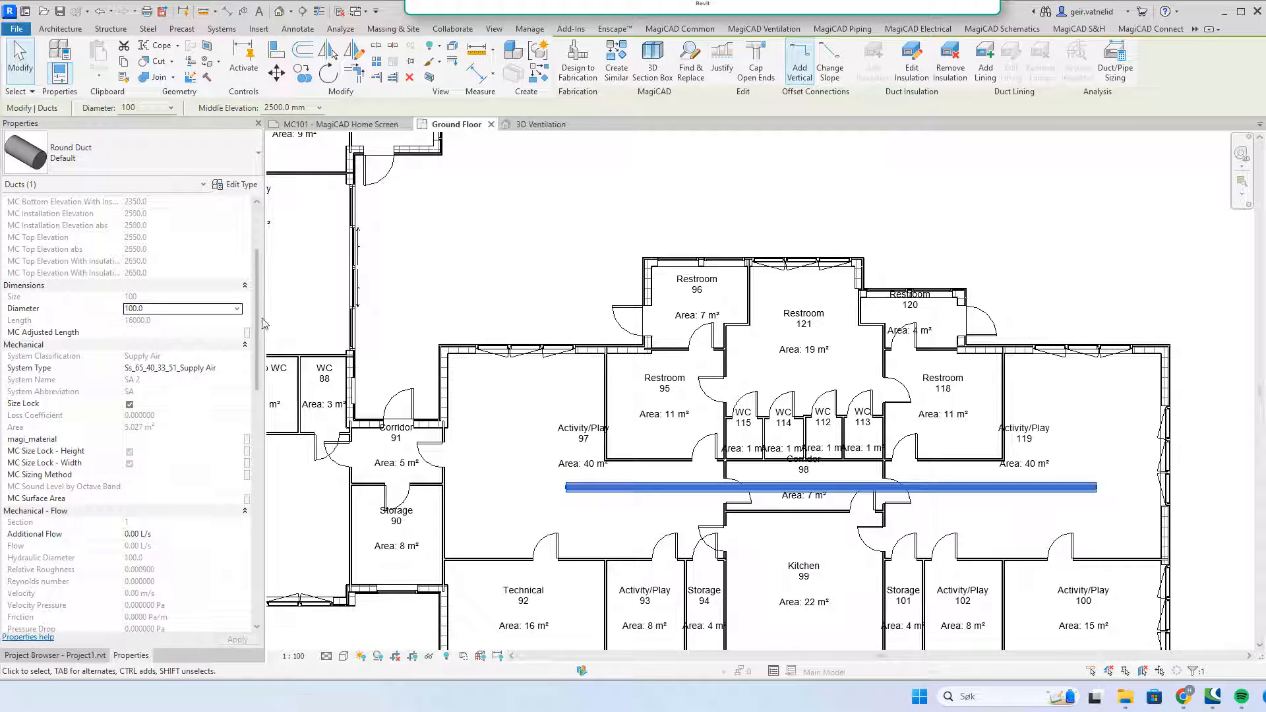
{"action": "scroll", "coordinate": [257, 320], "scroll_direction": "down", "scroll_amount": 5}
{"action": "mouse_move", "coordinate": [256, 320]}
{"action": "left_mouse_down"}
{"action": "mouse_move", "coordinate": [259, 411]}
{"action": "mouse_move", "coordinate": [264, 343]}
{"action": "left_mouse_up"}
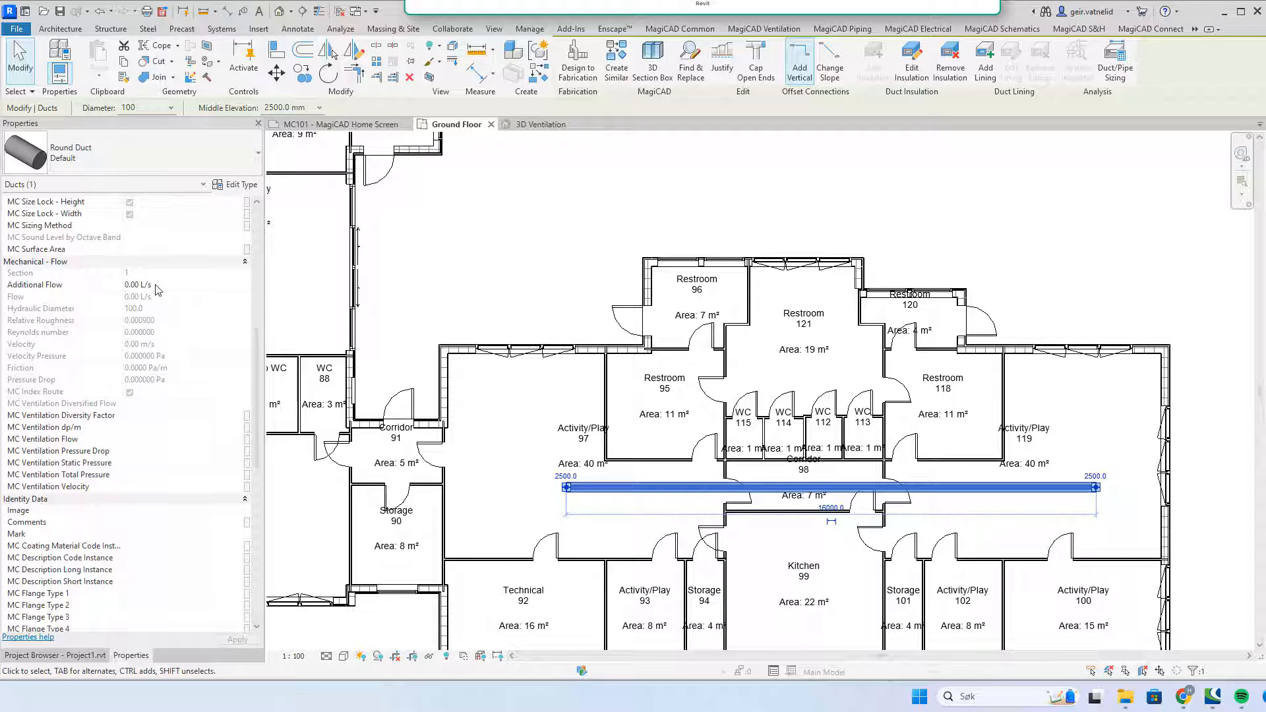
{"action": "left_click", "coordinate": [539, 257]}
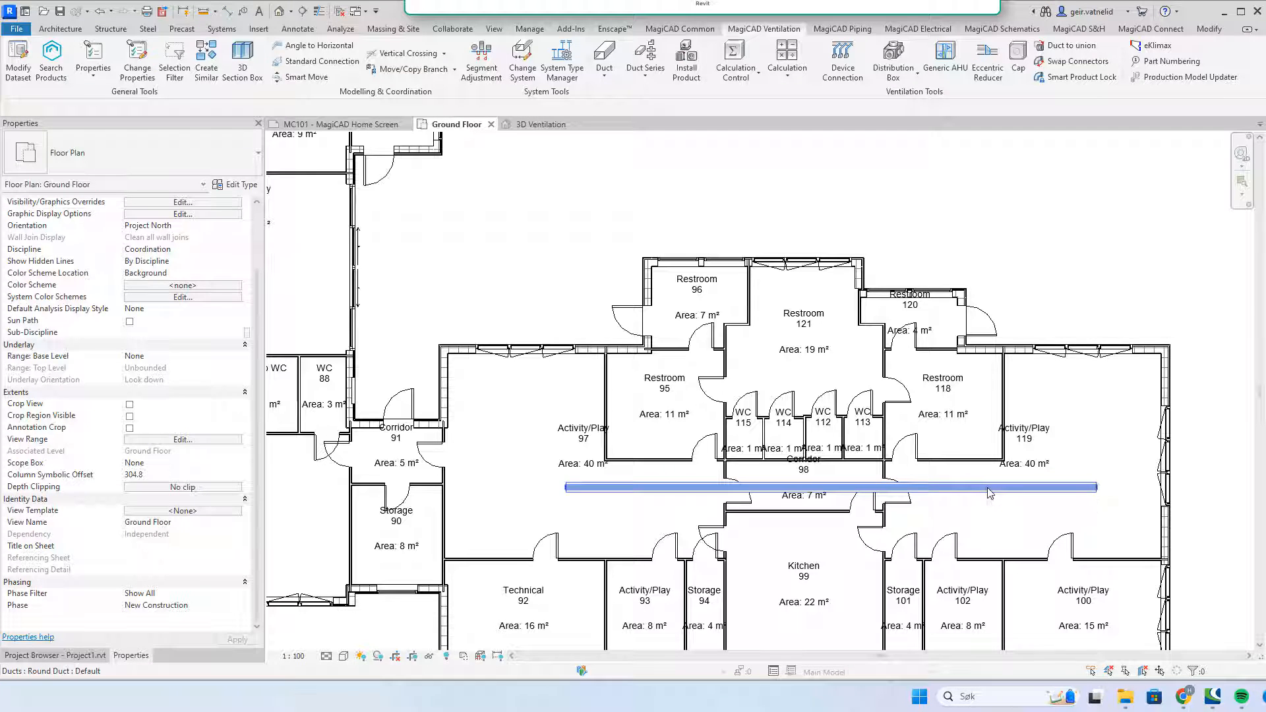
{"action": "left_click", "coordinate": [630, 487]}
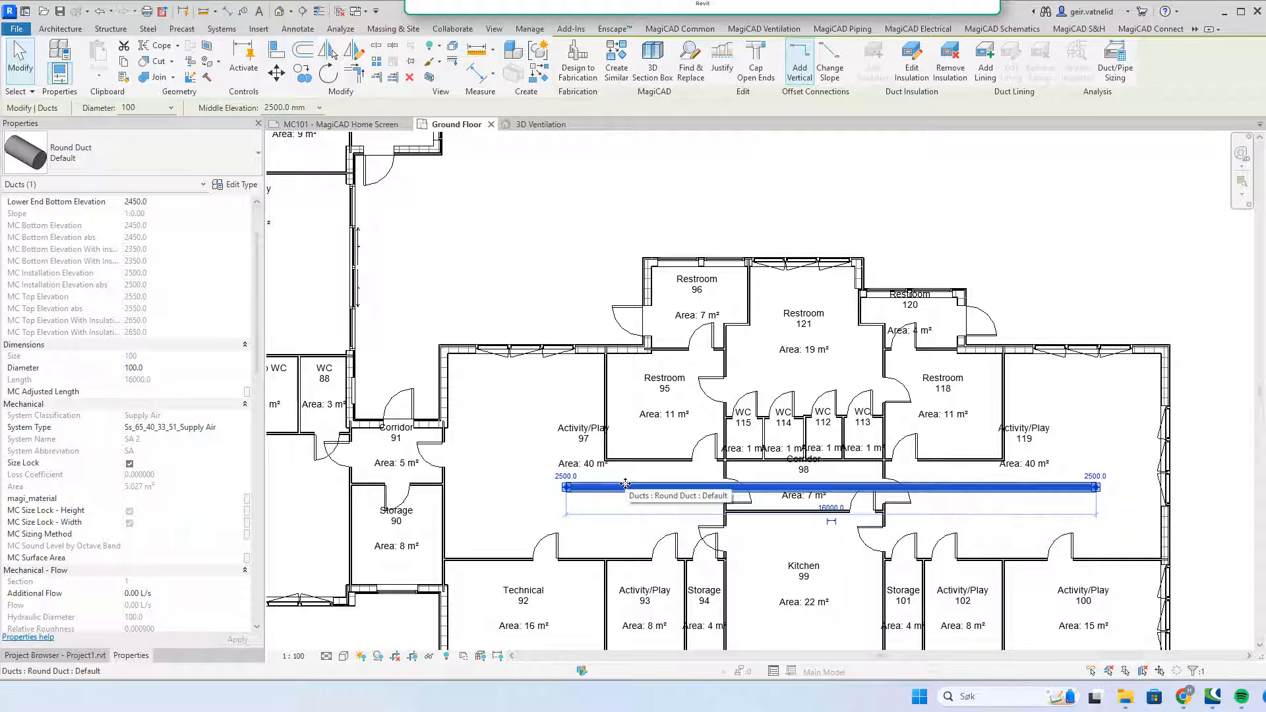
{"action": "right_click", "coordinate": [625, 486]}
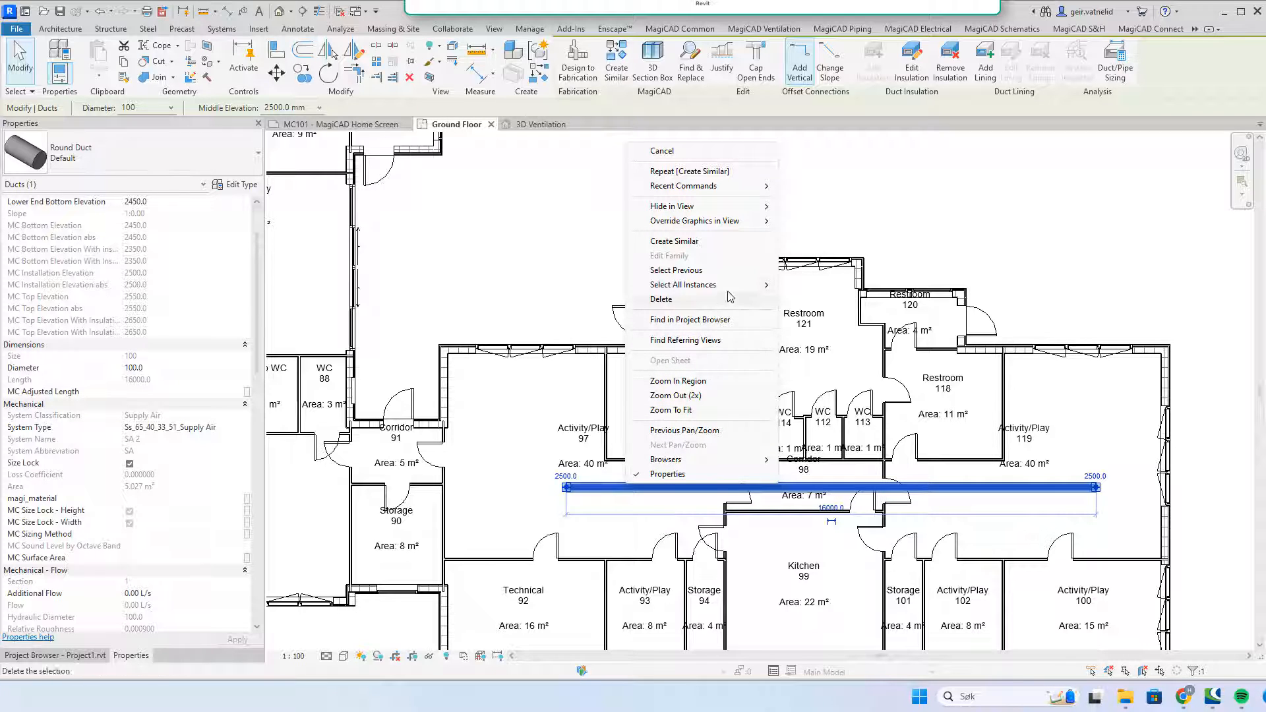
{"action": "left_click", "coordinate": [727, 247]}
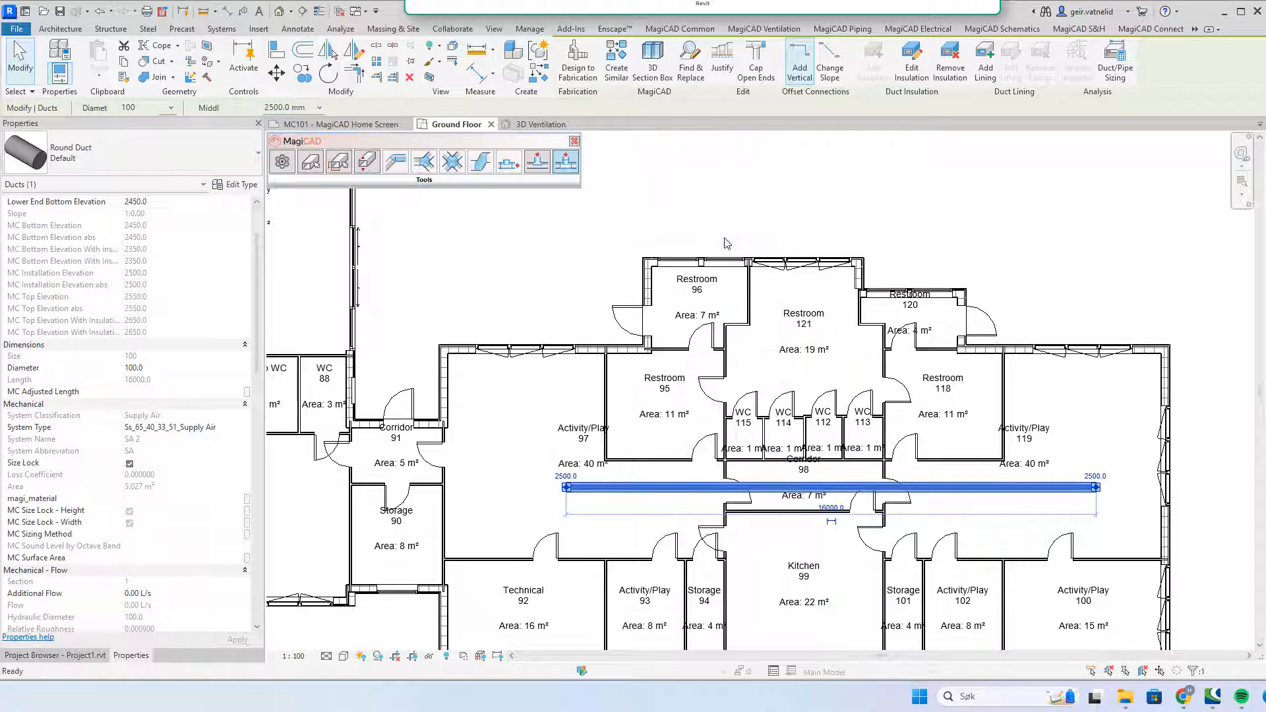
{"action": "left_click", "coordinate": [567, 487]}
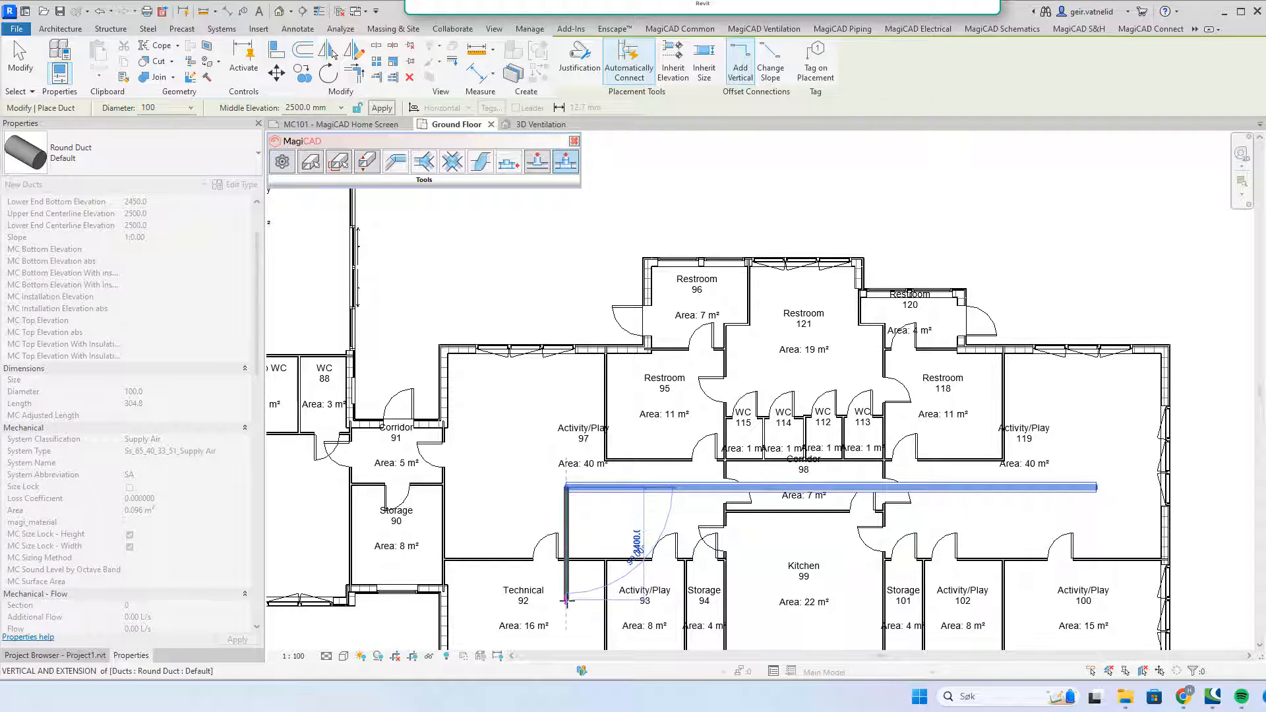
{"action": "left_click", "coordinate": [567, 599]}
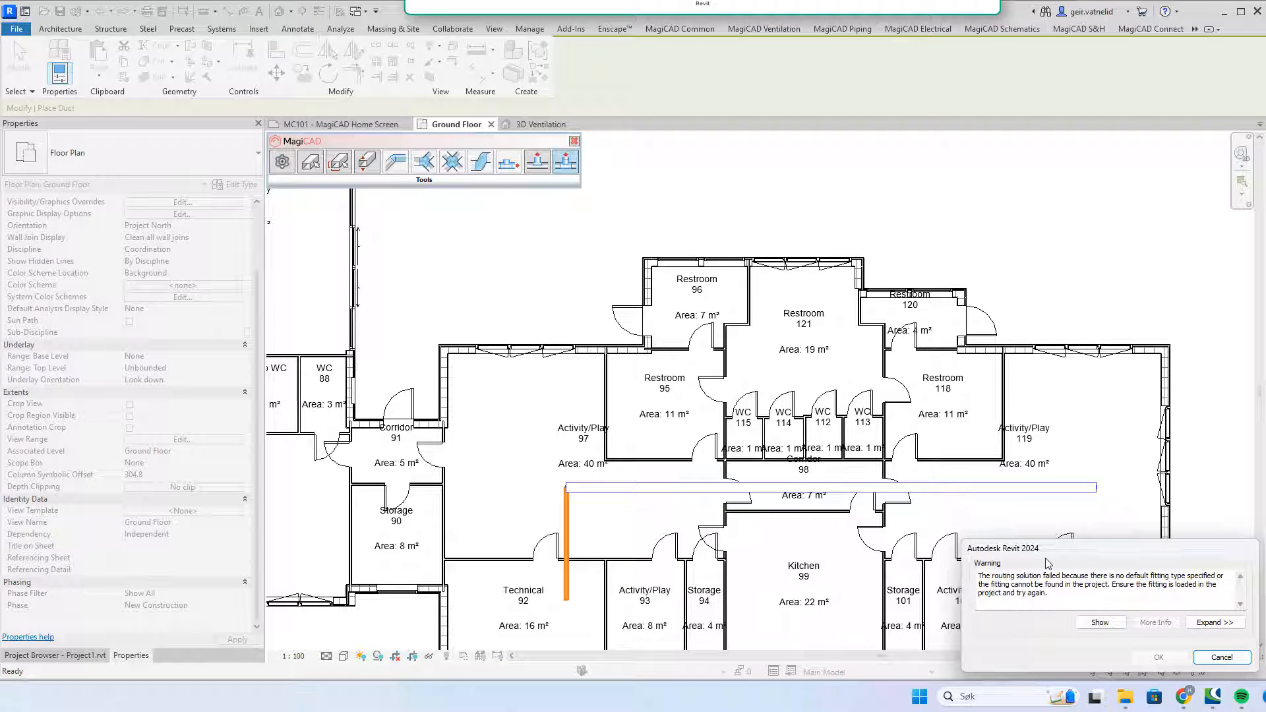
{"action": "left_click", "coordinate": [1221, 657]}
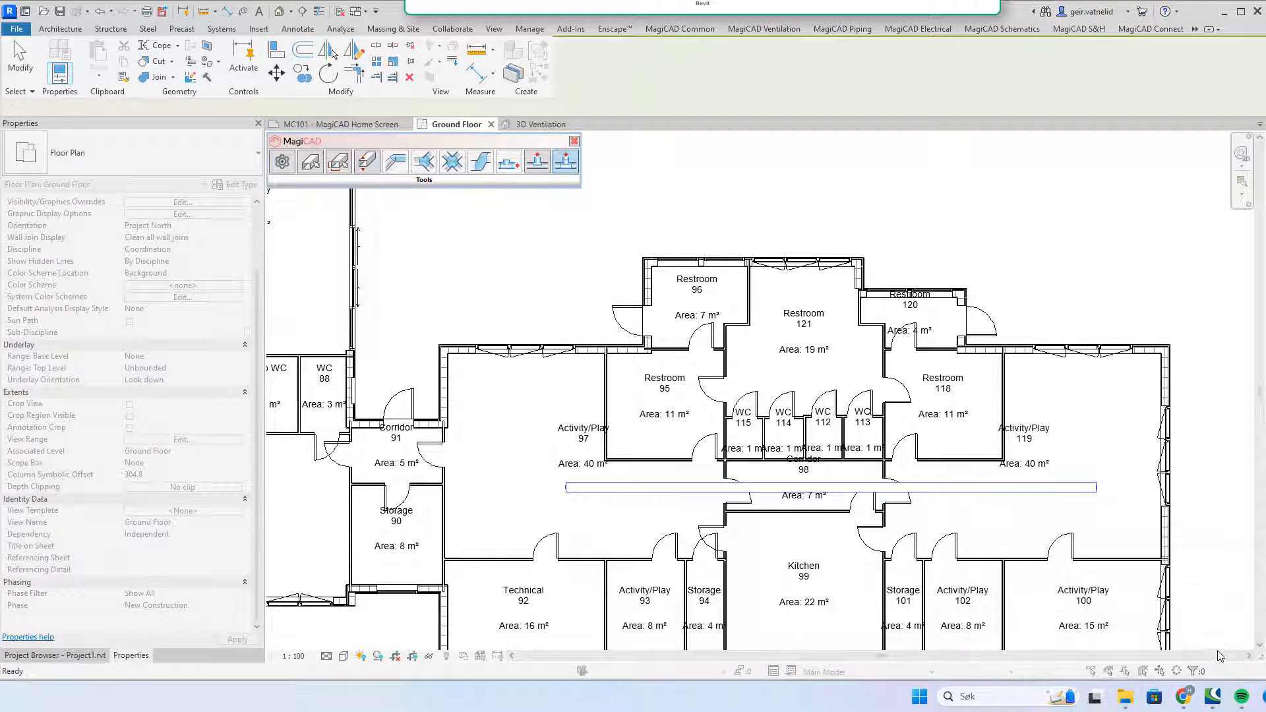
{"action": "key", "text": "Escape"}
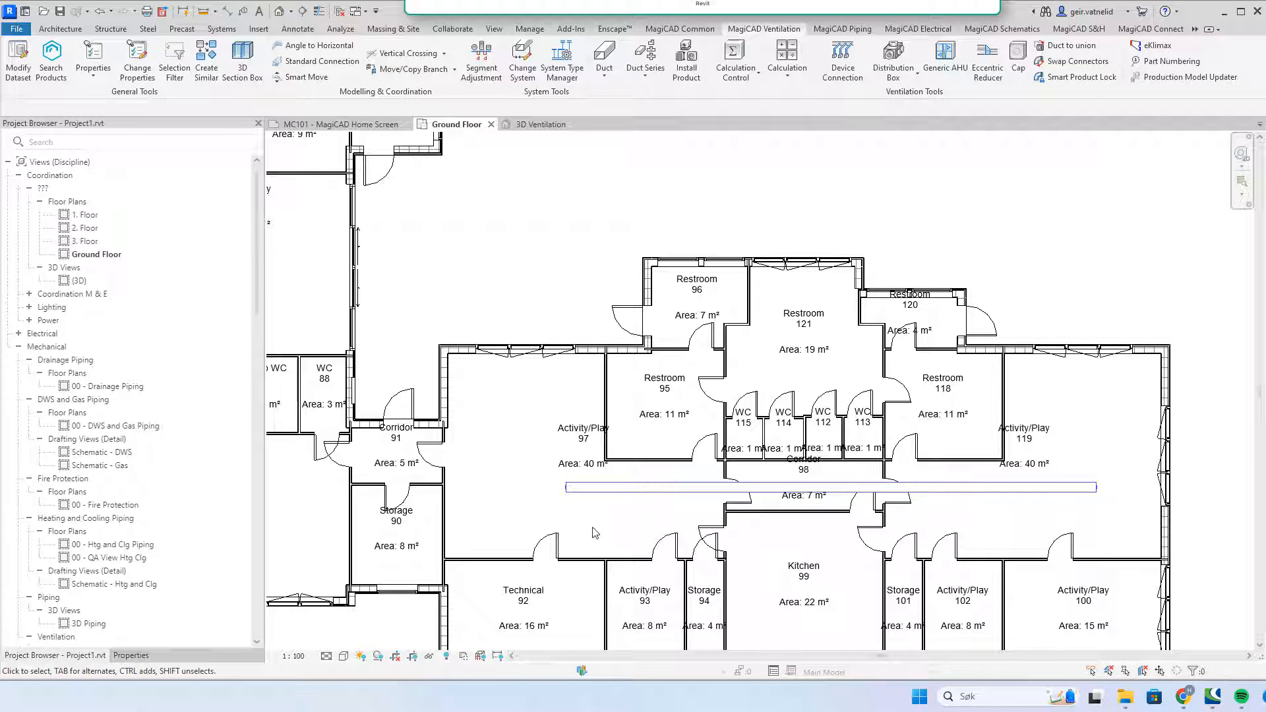
{"action": "left_click", "coordinate": [581, 488]}
{"action": "right_click", "coordinate": [580, 487]}
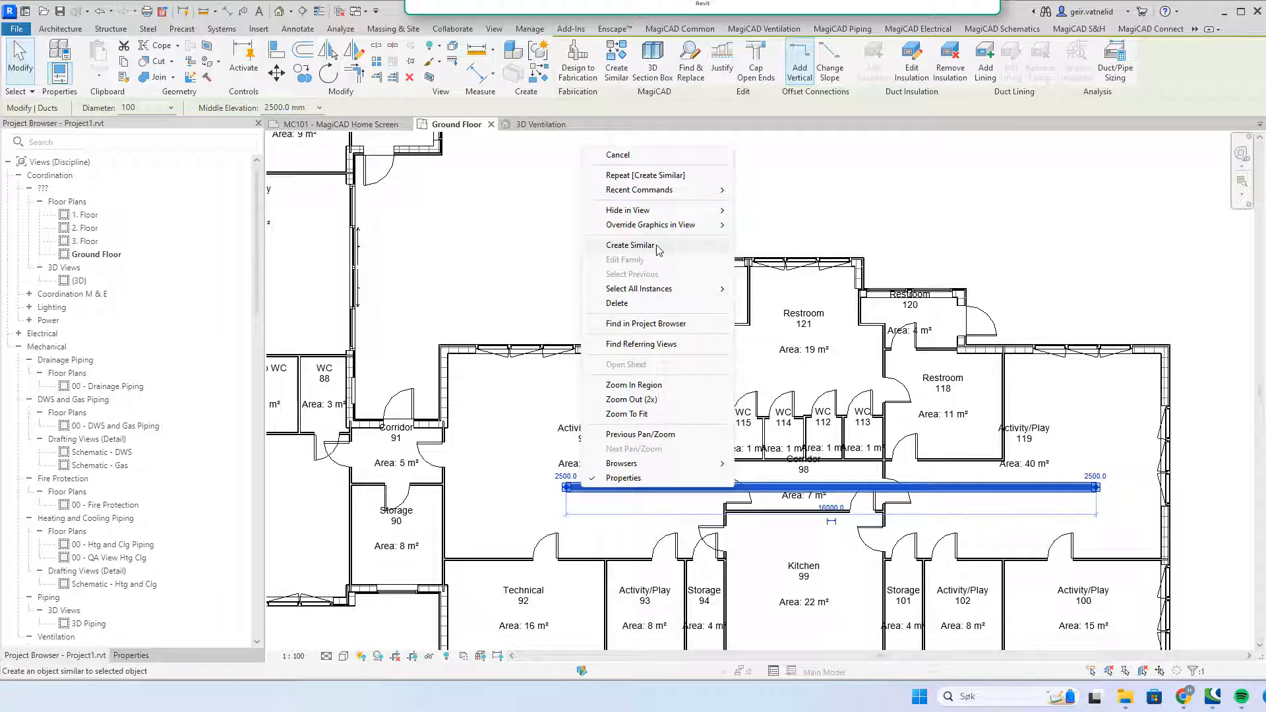
{"action": "left_click", "coordinate": [629, 245]}
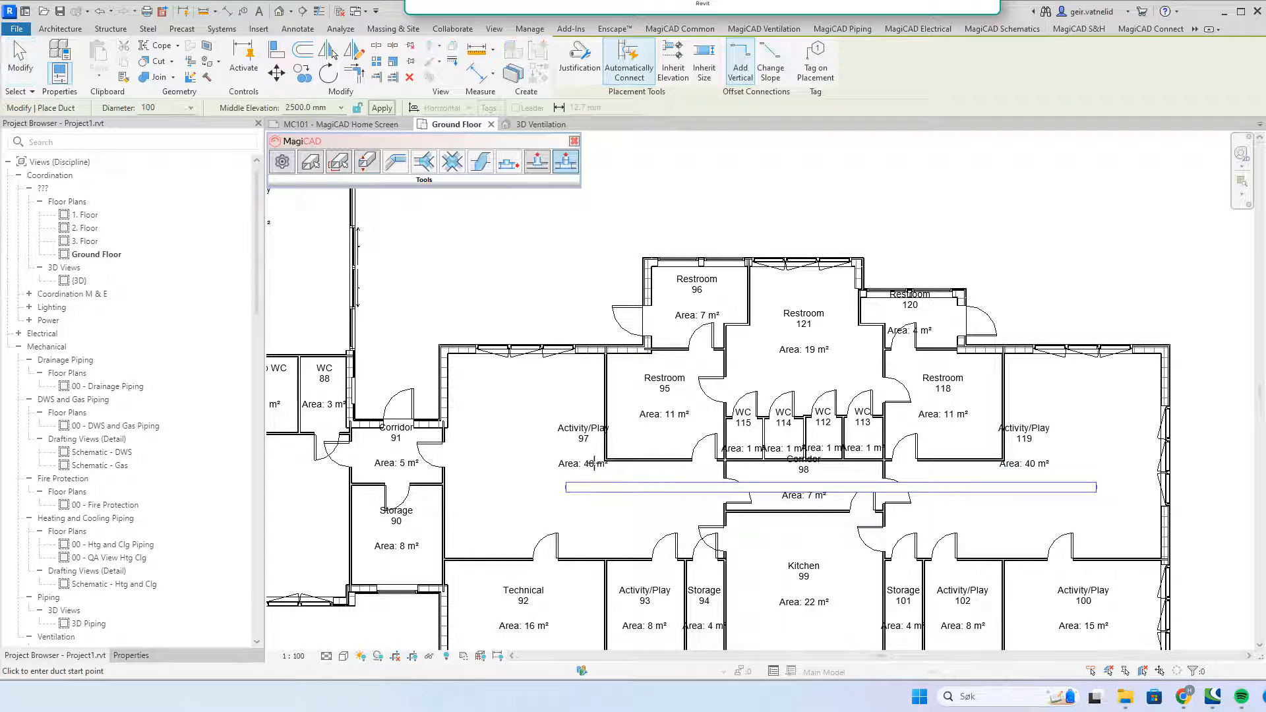
{"action": "left_click", "coordinate": [565, 487]}
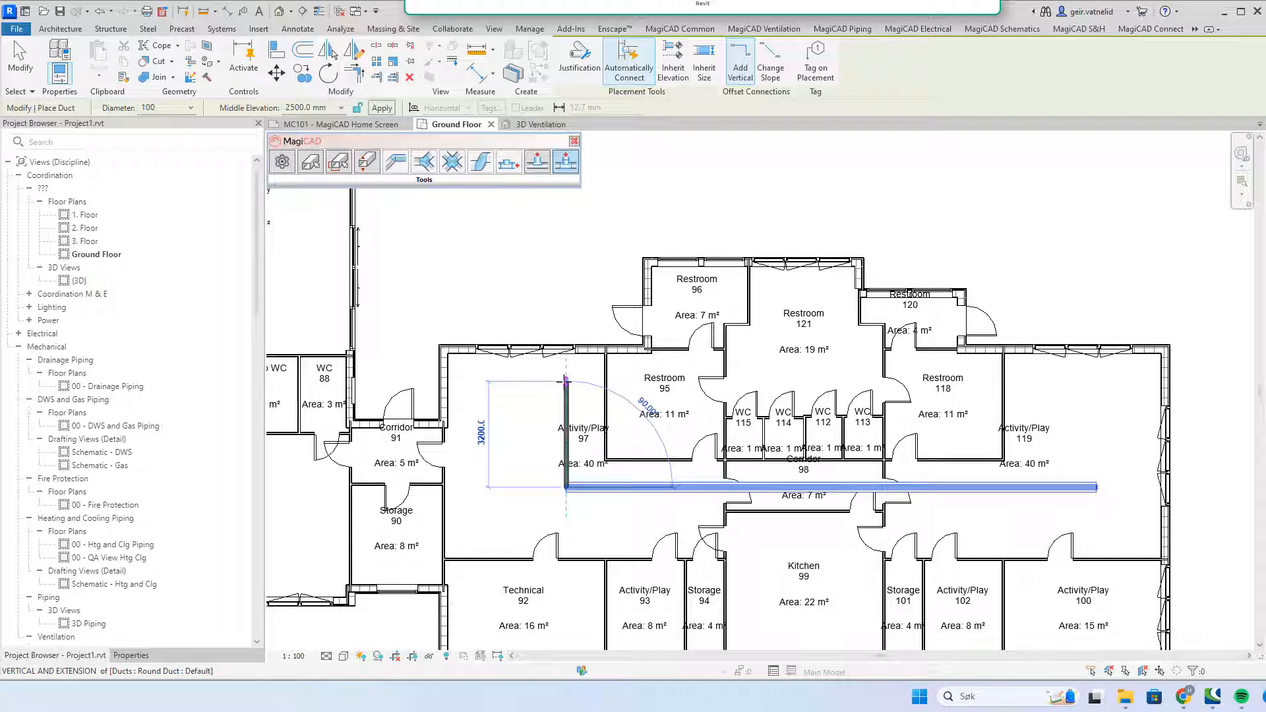
{"action": "left_click", "coordinate": [565, 381]}
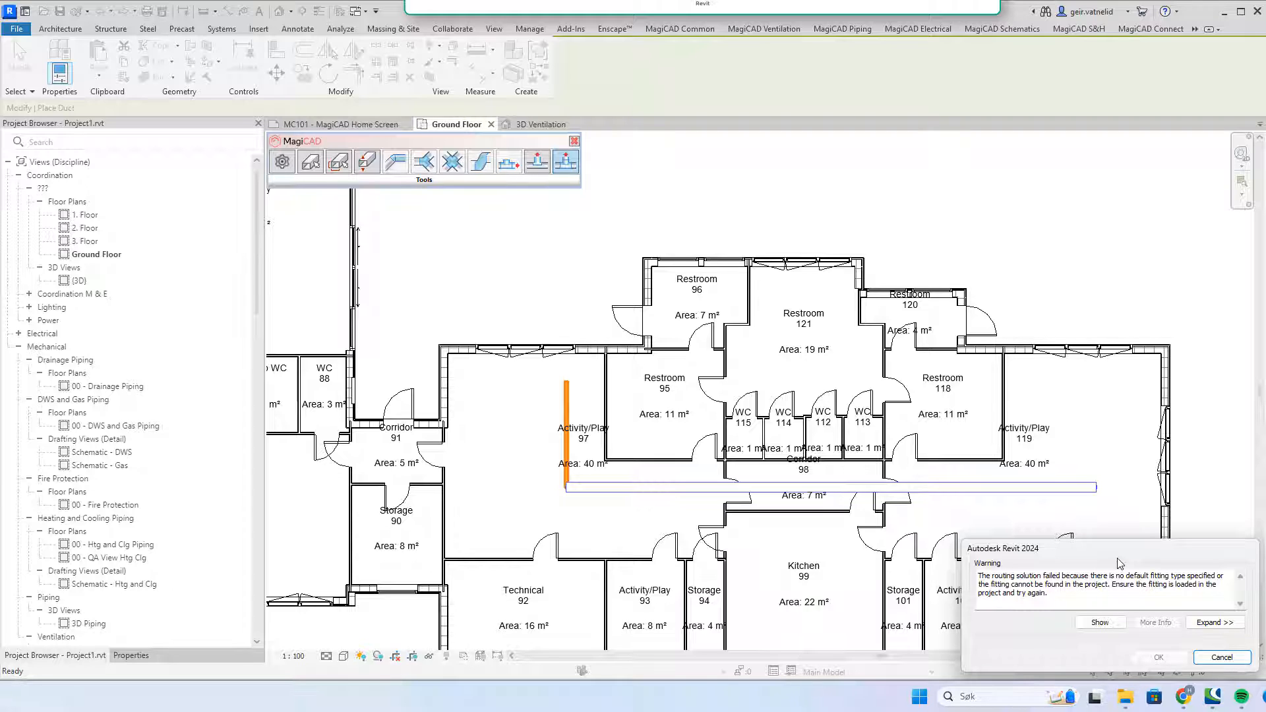
{"action": "left_click", "coordinate": [1222, 657]}
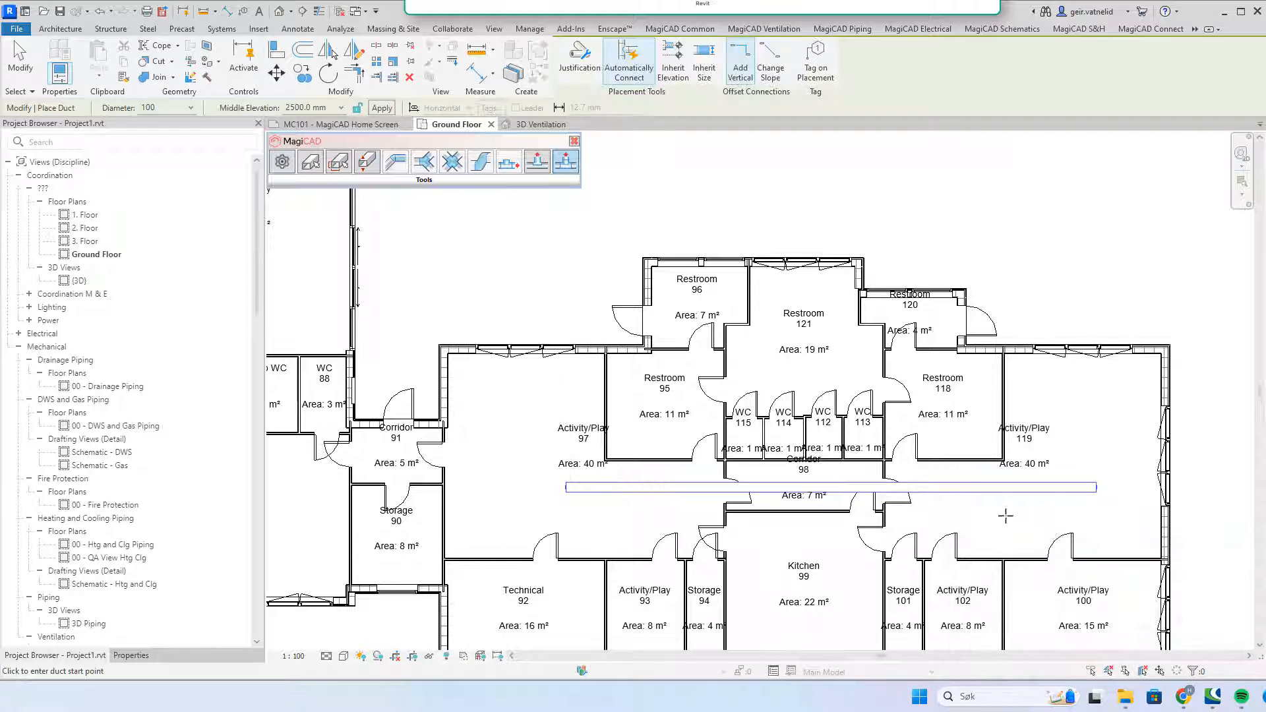
{"action": "left_click", "coordinate": [565, 488]}
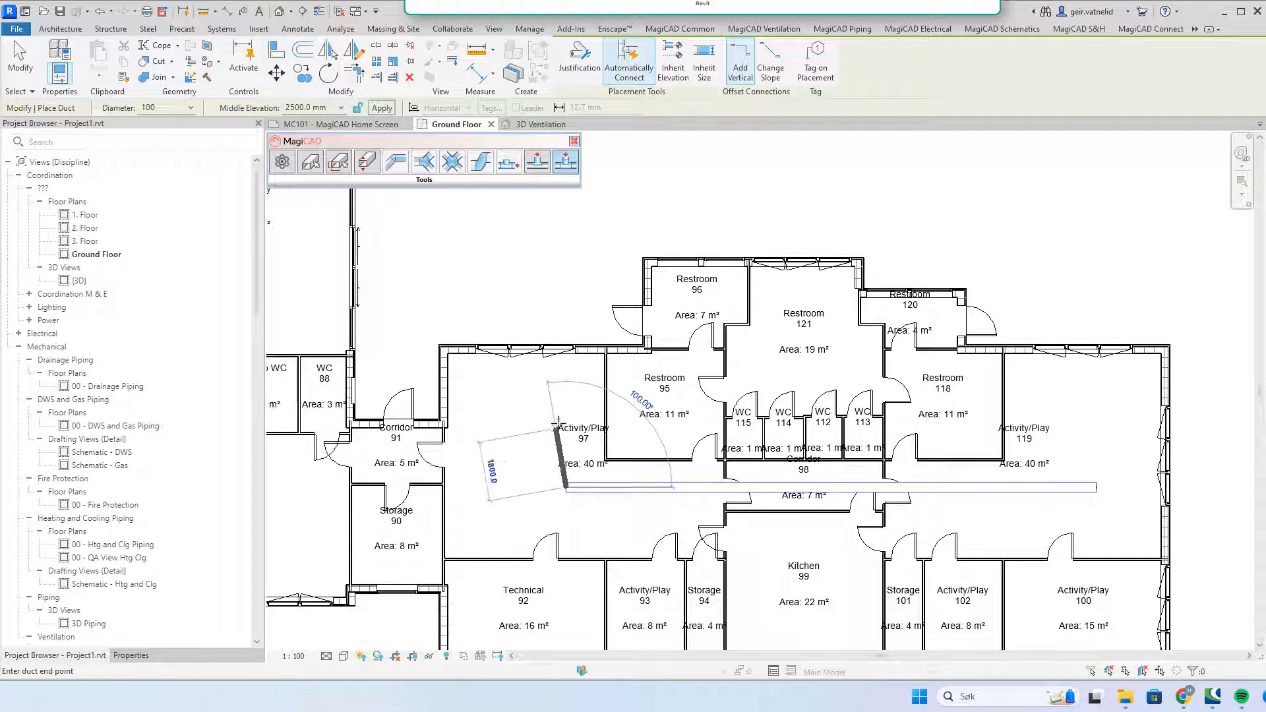
{"action": "left_click", "coordinate": [565, 377]}
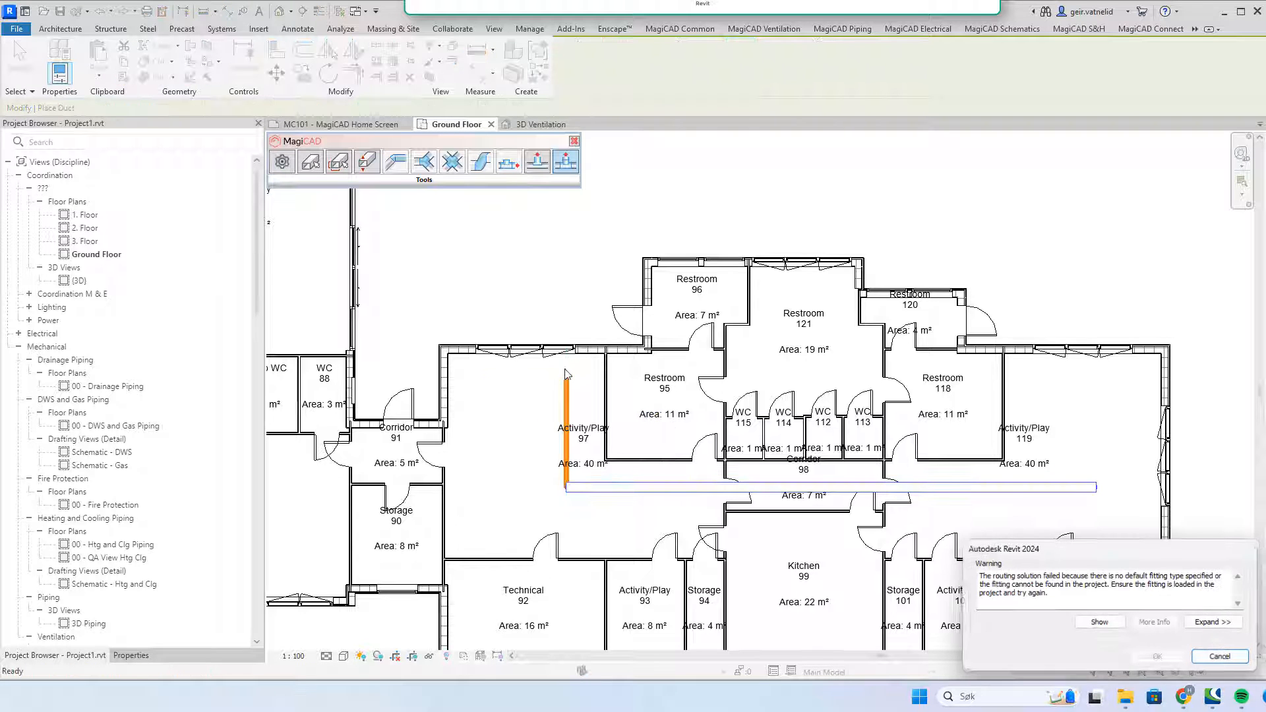
{"action": "key", "text": "Escape"}
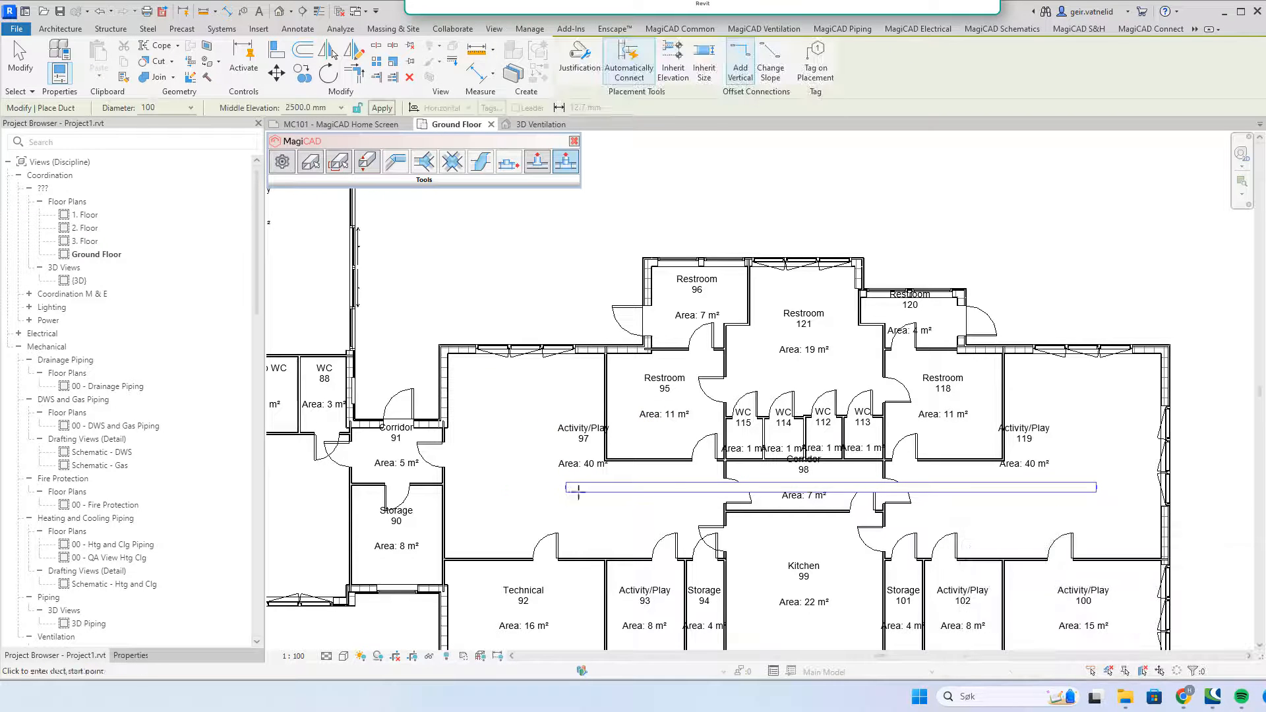
{"action": "key", "text": "Escape"}
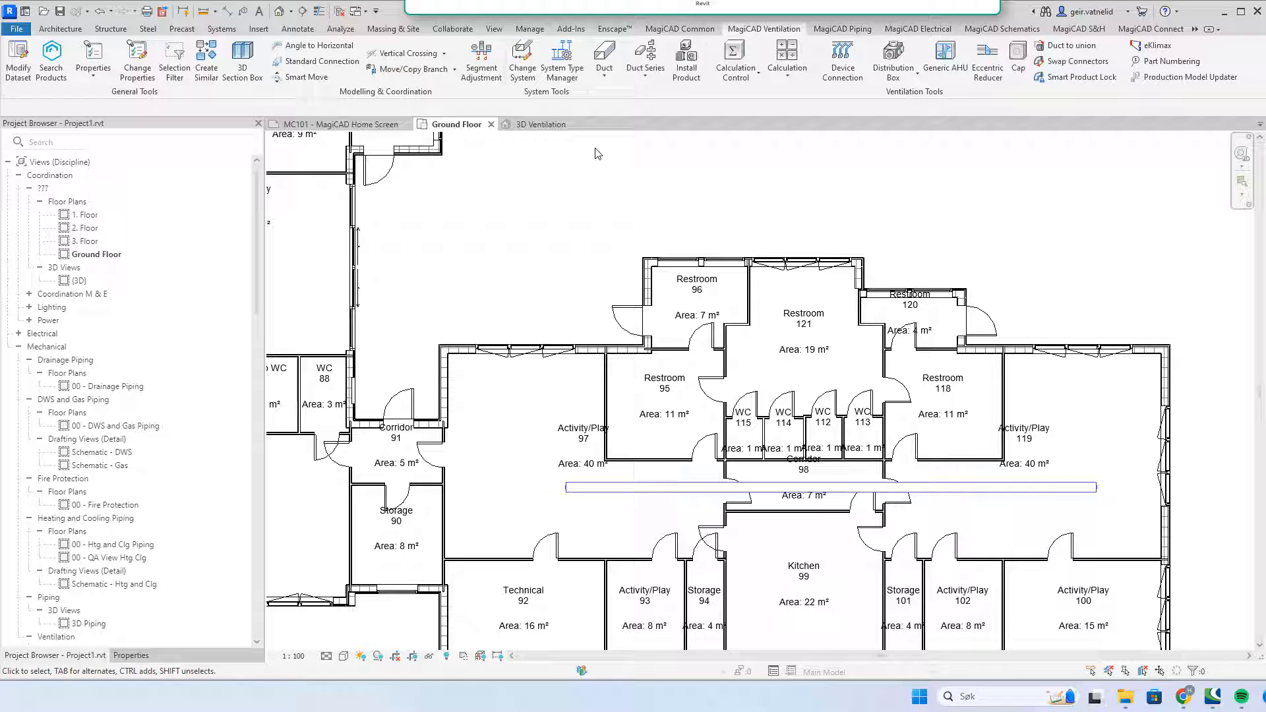
Step: Start a new duct and switch its settings to Round Duct, checking the Diameter list
{"action": "left_click", "coordinate": [604, 75]}
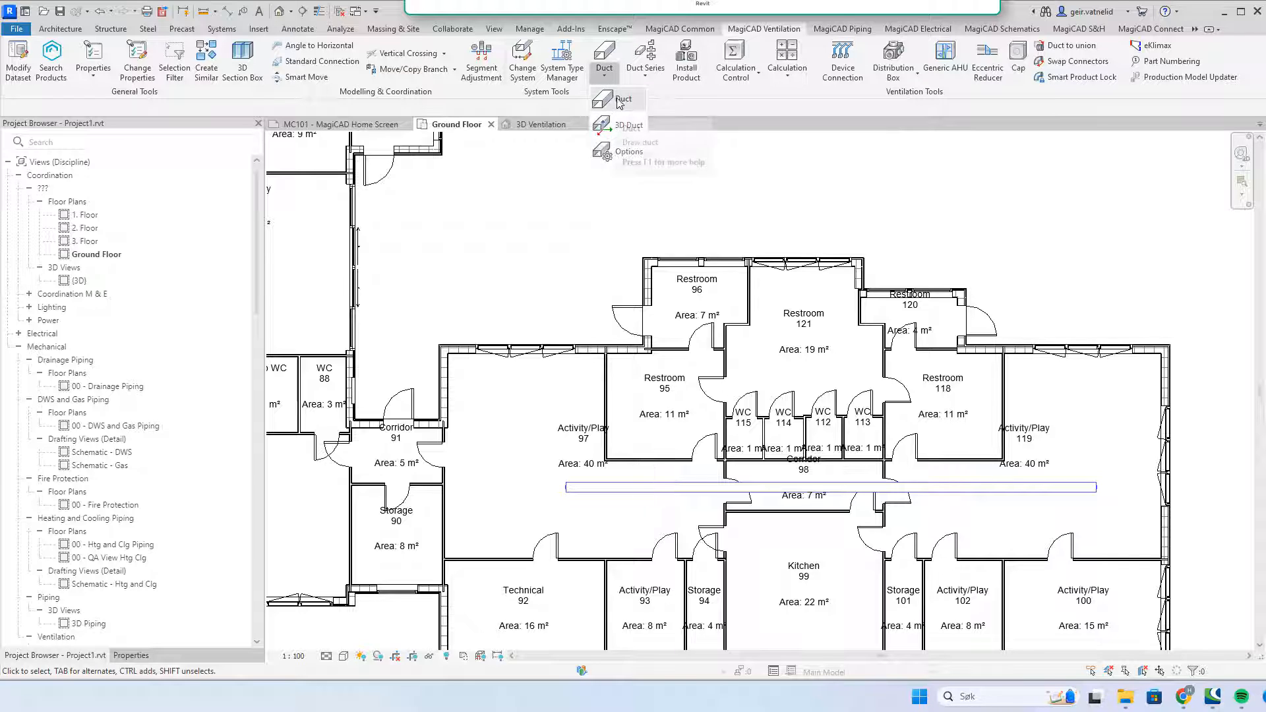
{"action": "left_click", "coordinate": [614, 104]}
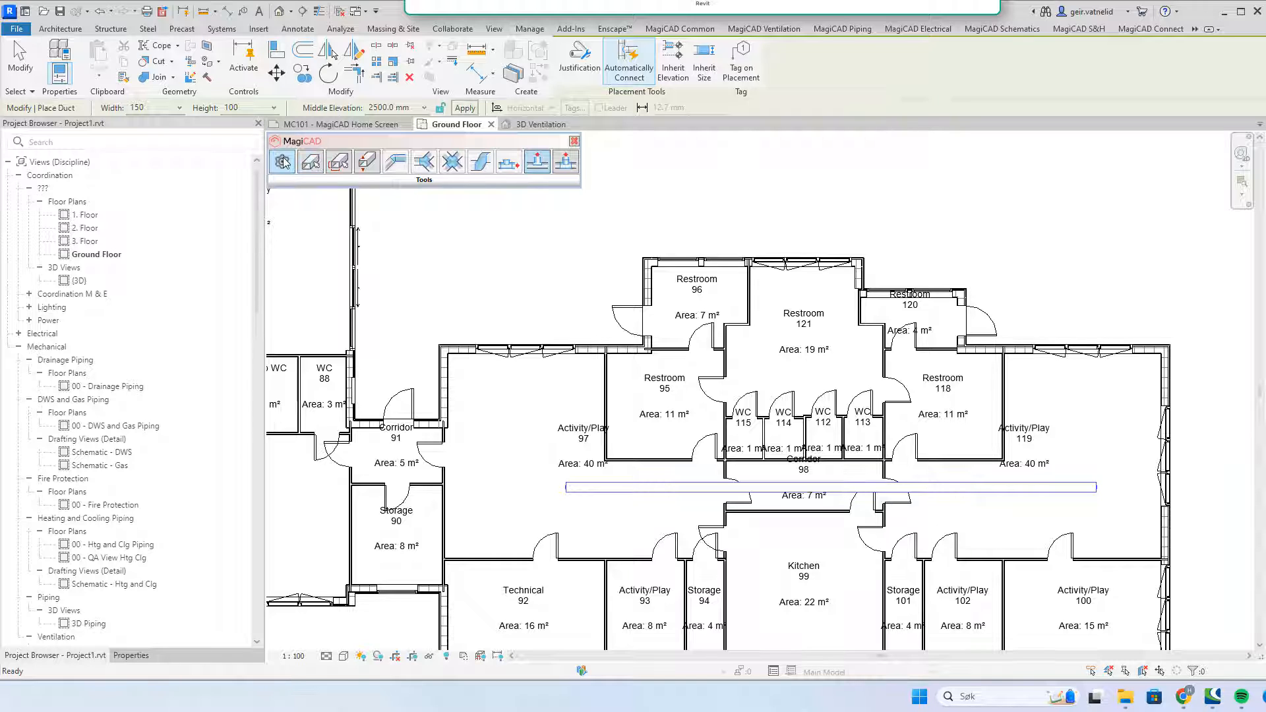
{"action": "left_click", "coordinate": [282, 162]}
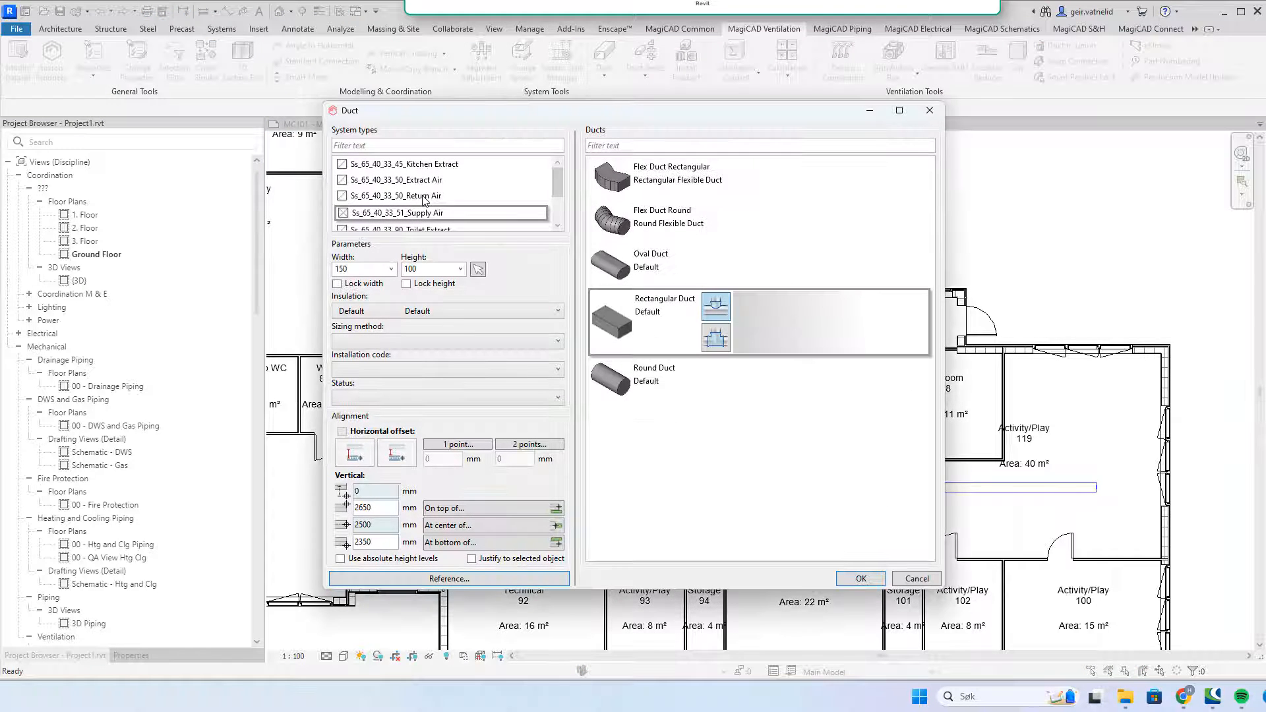
{"action": "left_click", "coordinate": [679, 387]}
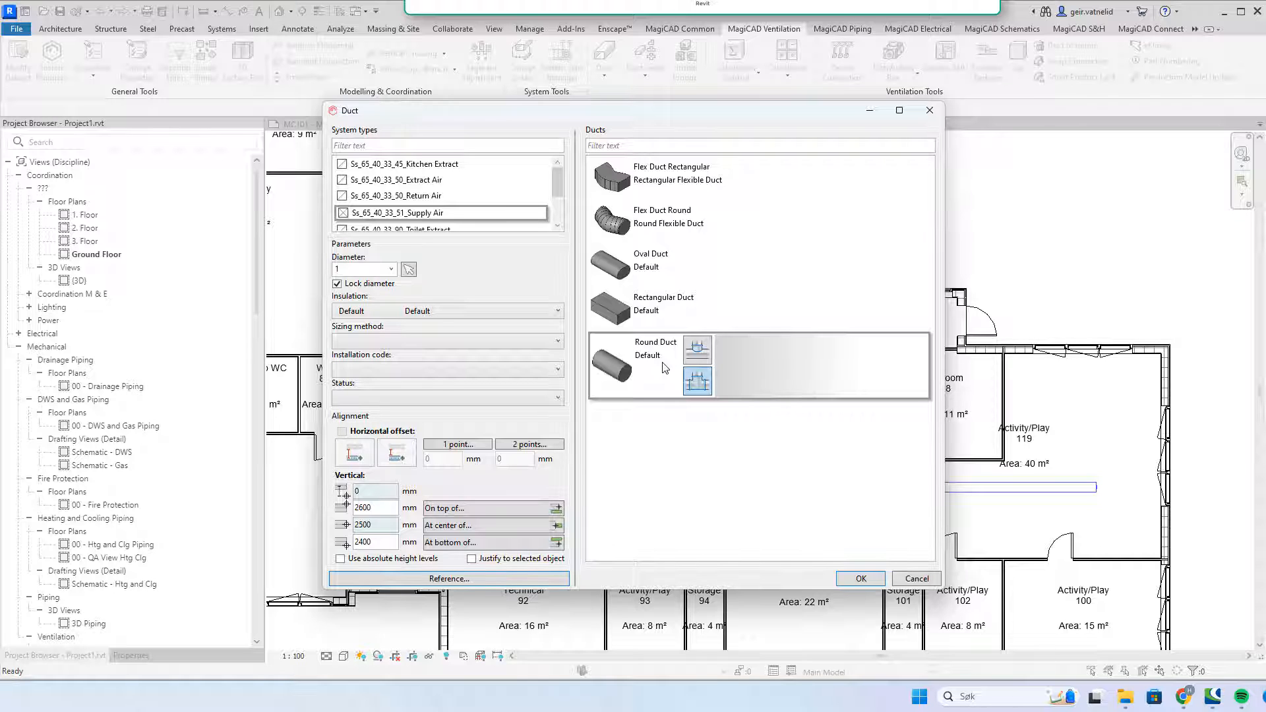
{"action": "left_click", "coordinate": [392, 269]}
{"action": "left_click", "coordinate": [392, 269]}
{"action": "left_click", "coordinate": [917, 578]}
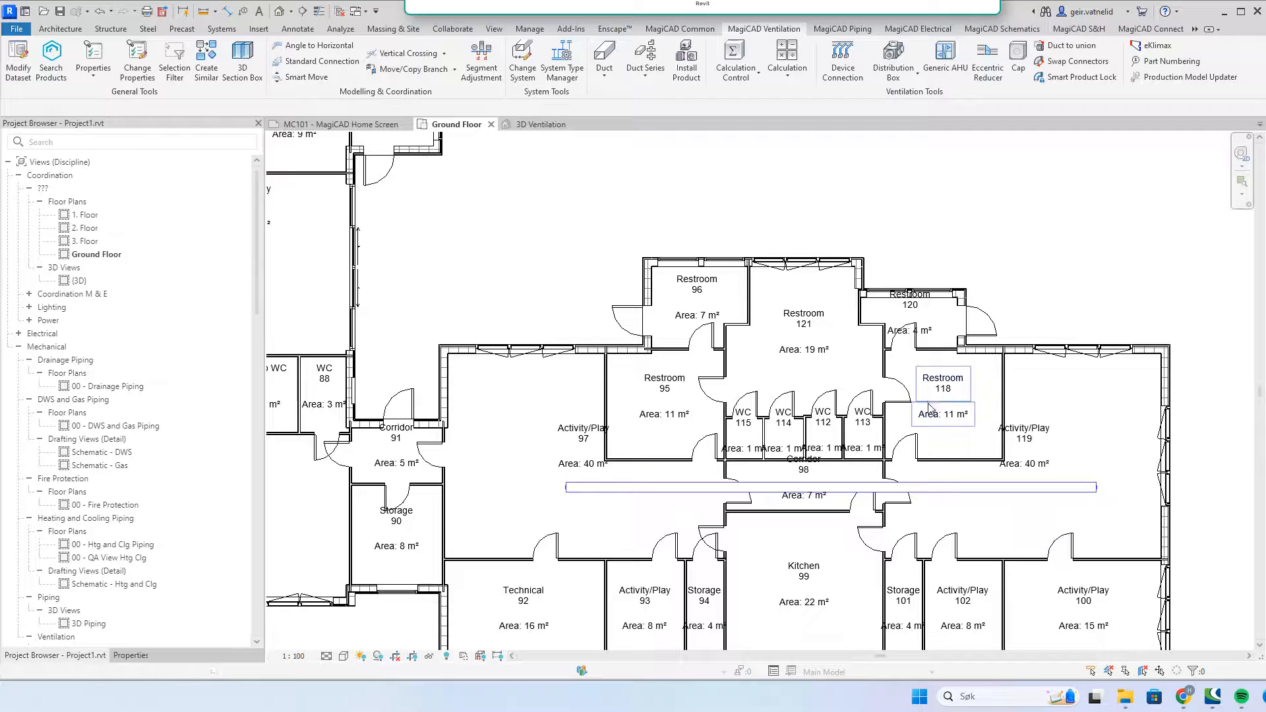
Step: Set up a duct series from C1 round DW144 pressed bend, with Tee branches and Reduced Tee fittings
{"action": "left_click", "coordinate": [650, 79]}
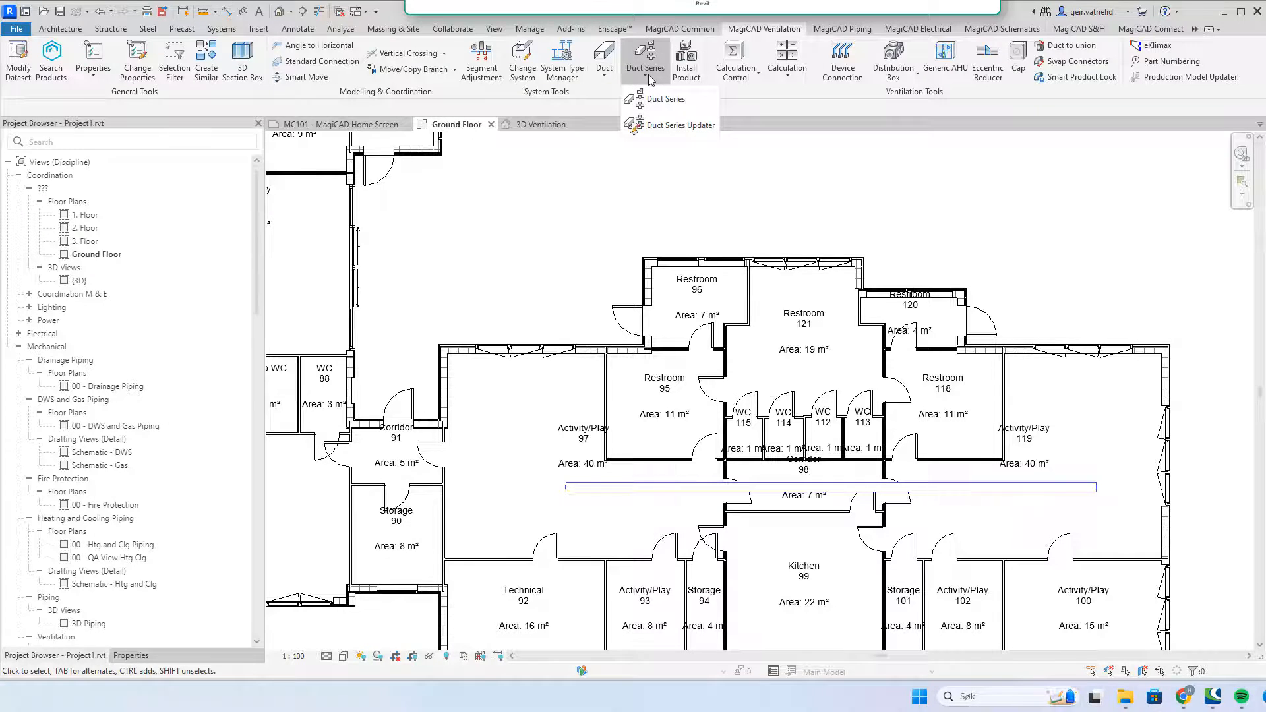
{"action": "left_click", "coordinate": [664, 99]}
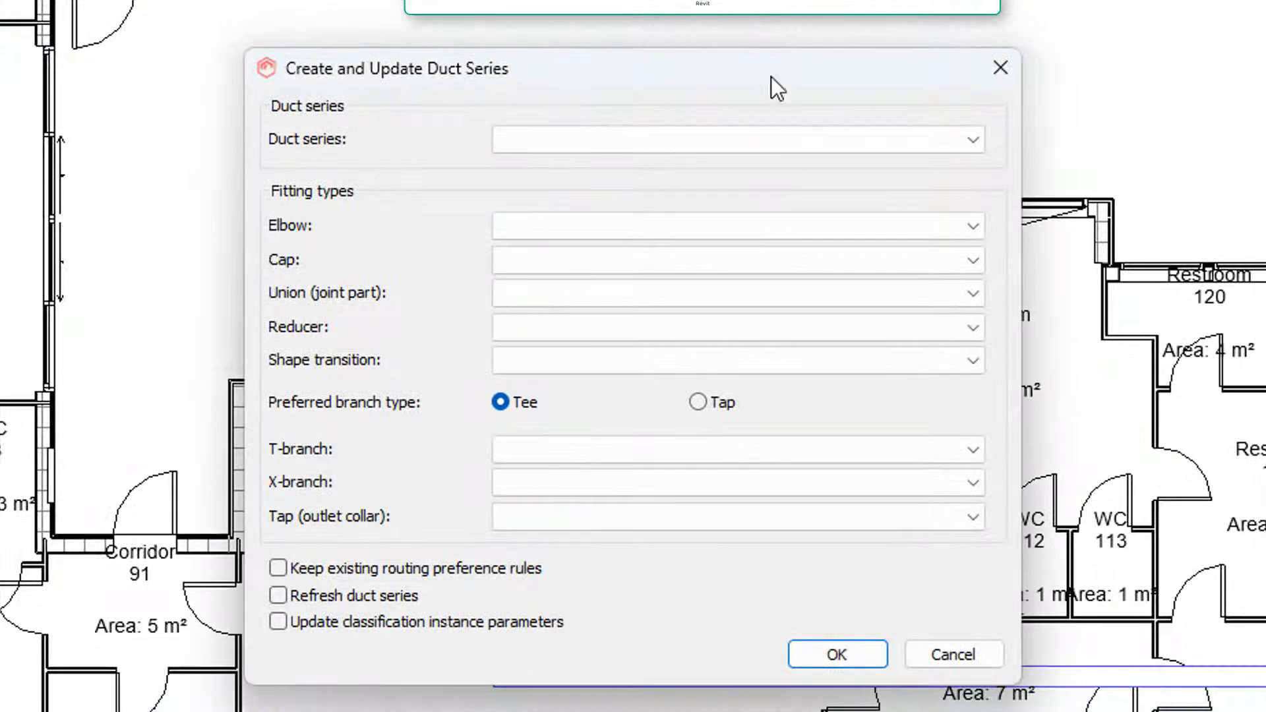
{"action": "left_click", "coordinate": [975, 144]}
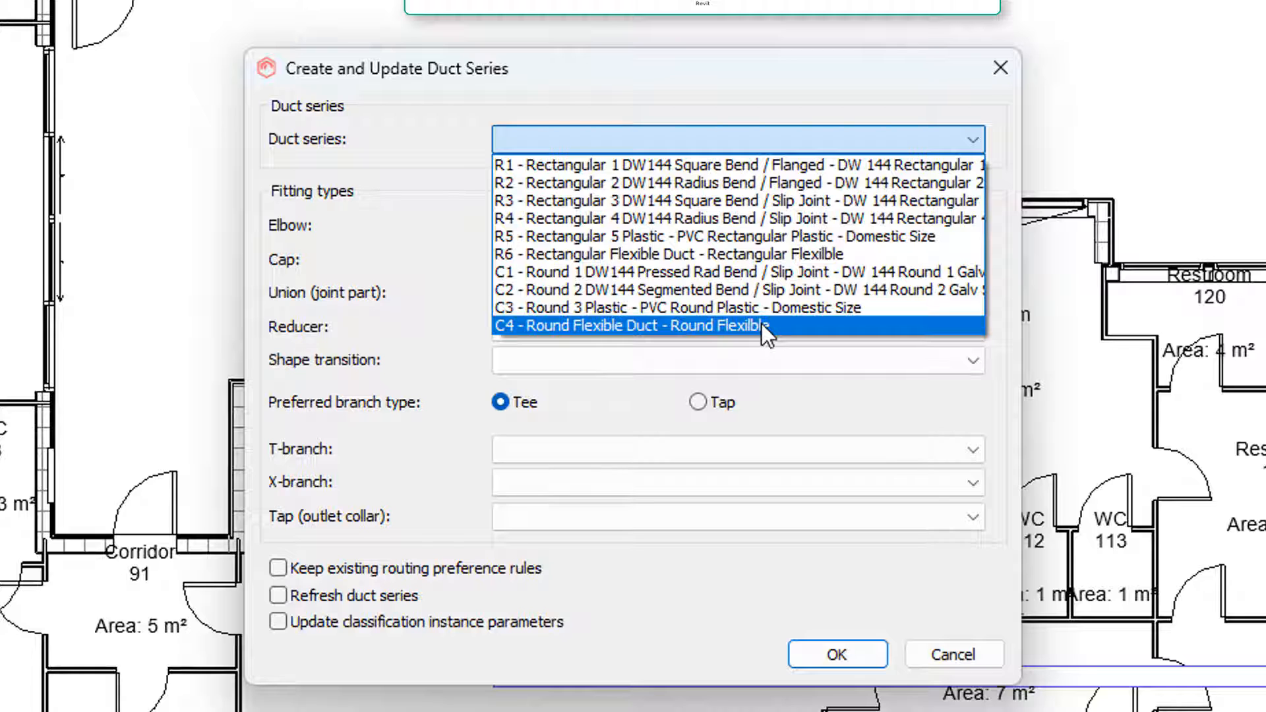
{"action": "left_click", "coordinate": [765, 271]}
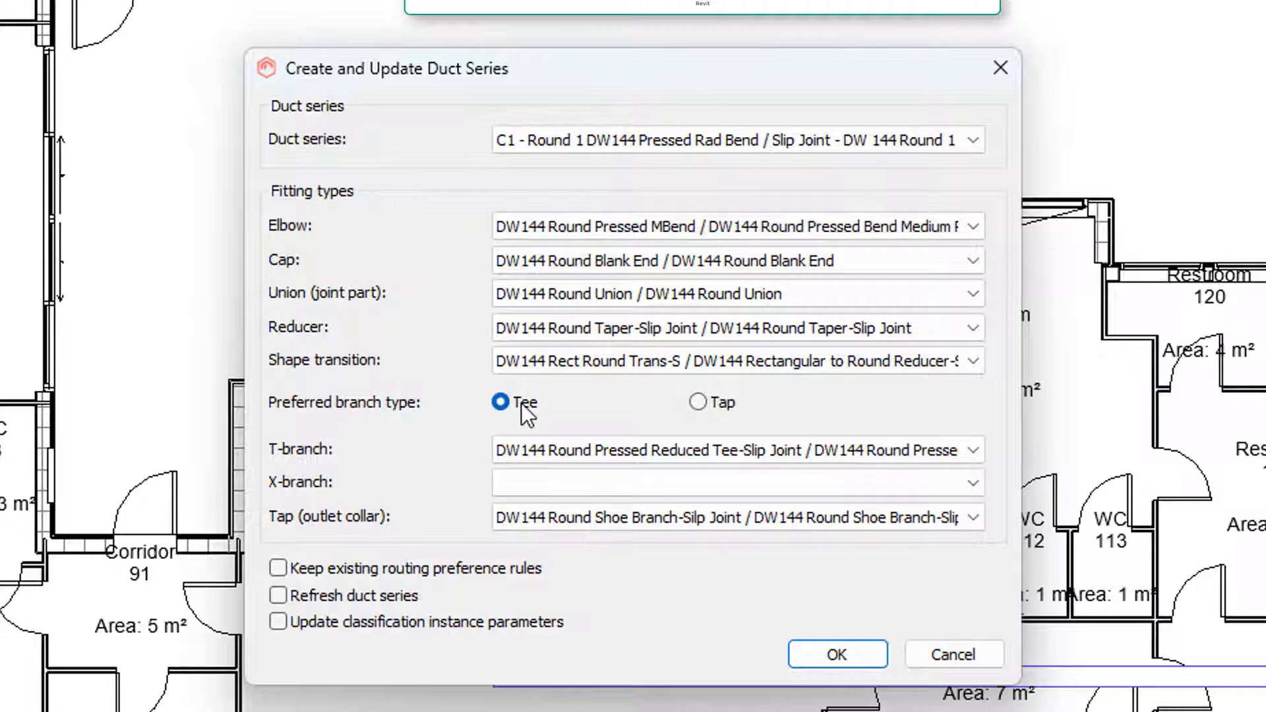
{"action": "left_click", "coordinate": [500, 402]}
{"action": "left_click", "coordinate": [699, 402]}
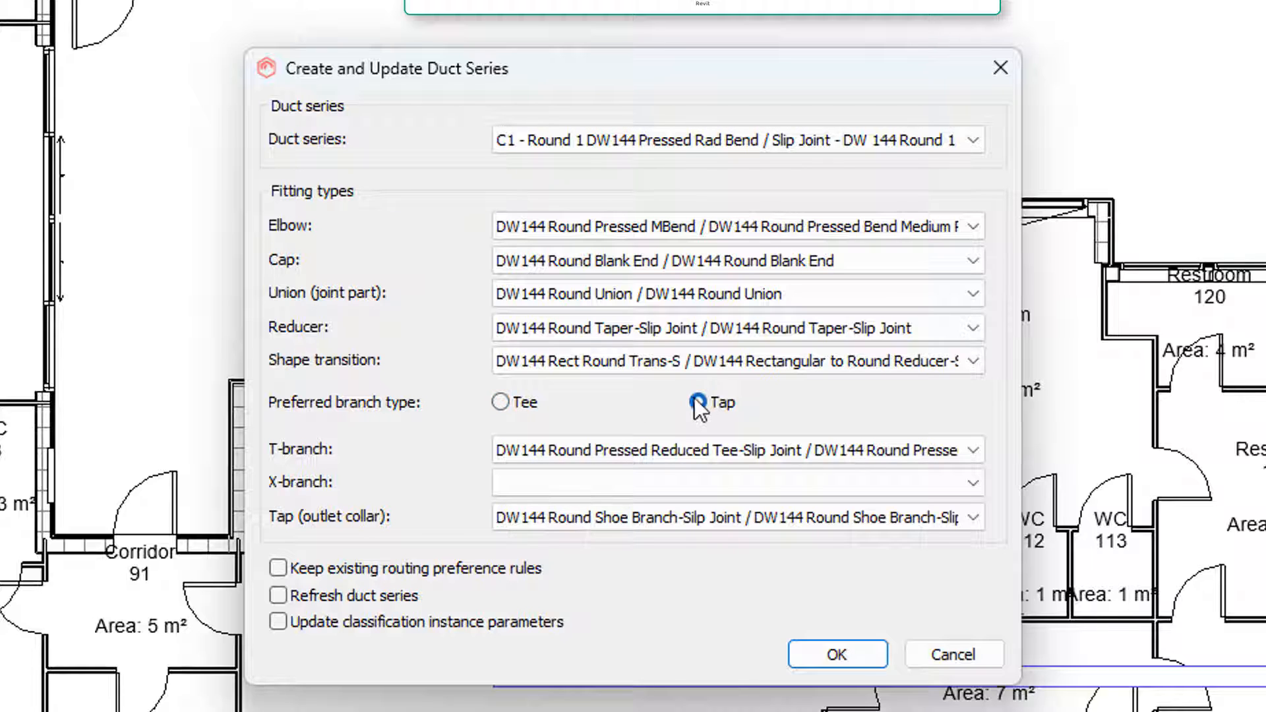
{"action": "left_click", "coordinate": [503, 401]}
{"action": "left_click", "coordinate": [970, 451]}
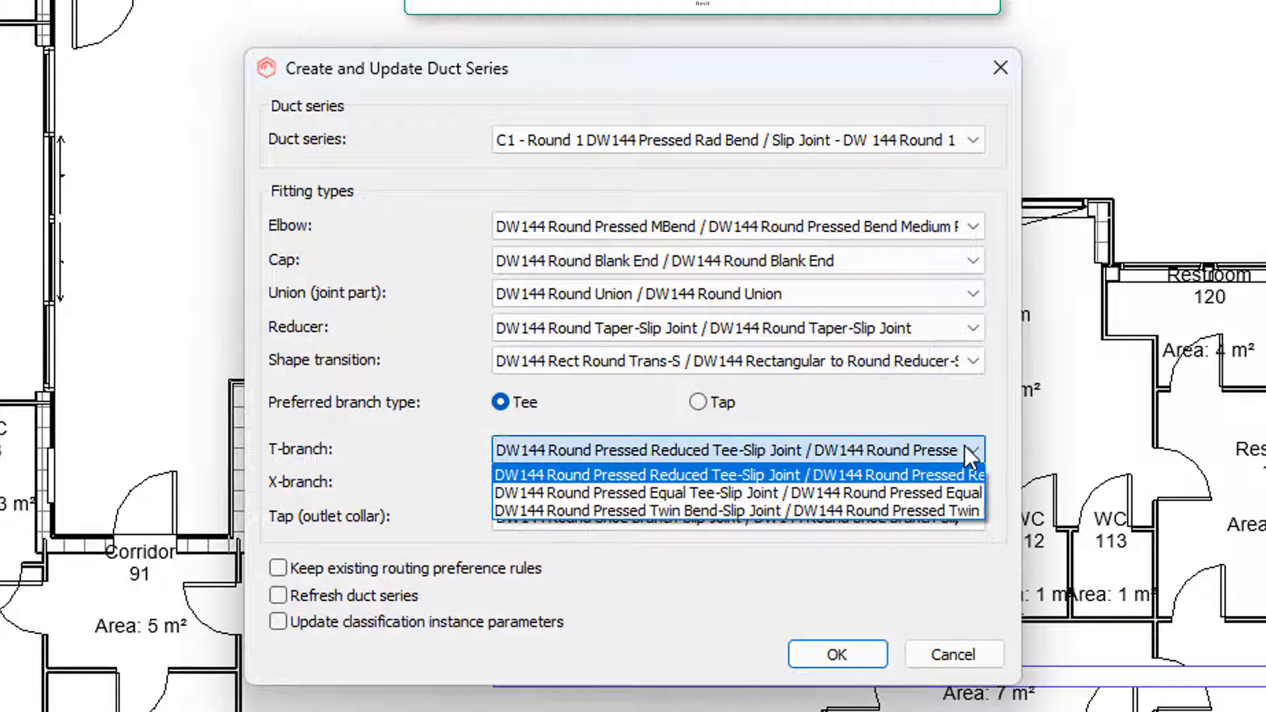
{"action": "left_click", "coordinate": [972, 446]}
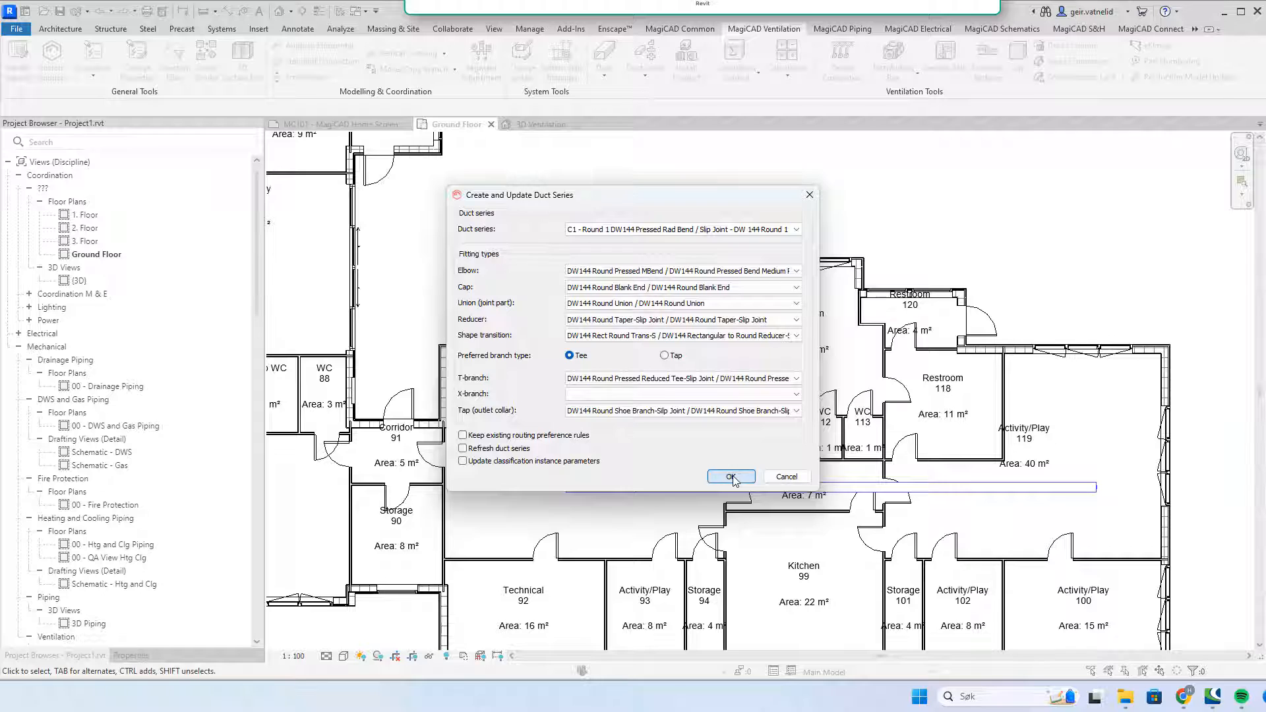
Step: Create the C1 duct series, then delete the old round duct in the corridor
{"action": "left_click", "coordinate": [731, 477]}
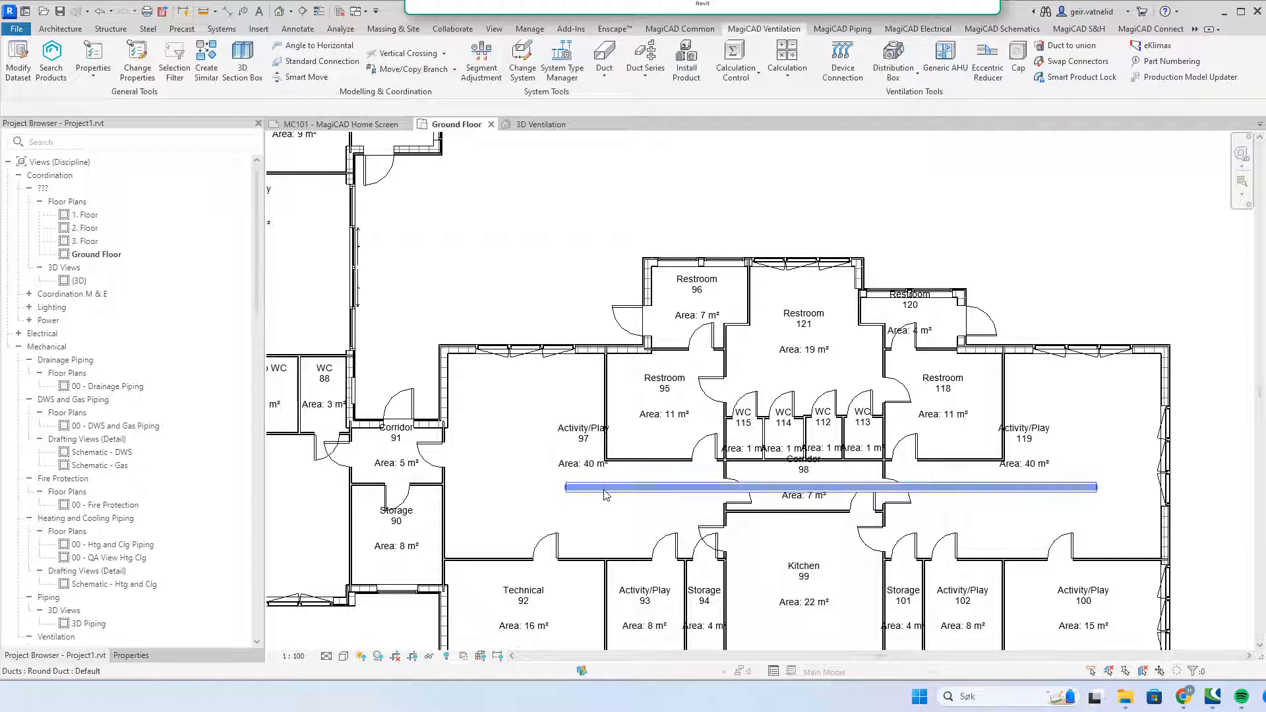
{"action": "left_click", "coordinate": [604, 489]}
{"action": "key", "text": "Delete"}
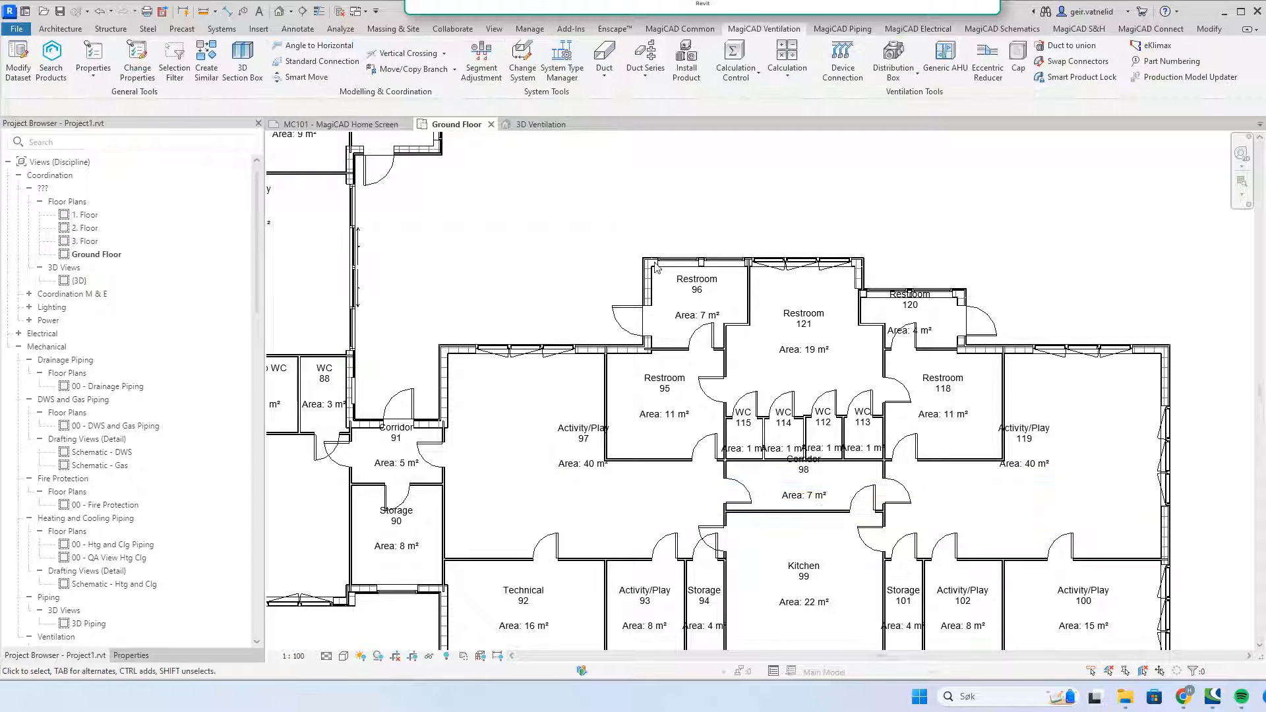
Step: Start a new duct with type Round 1 DW144 Pressed Rad Bend and diameter 100
{"action": "left_click", "coordinate": [604, 72]}
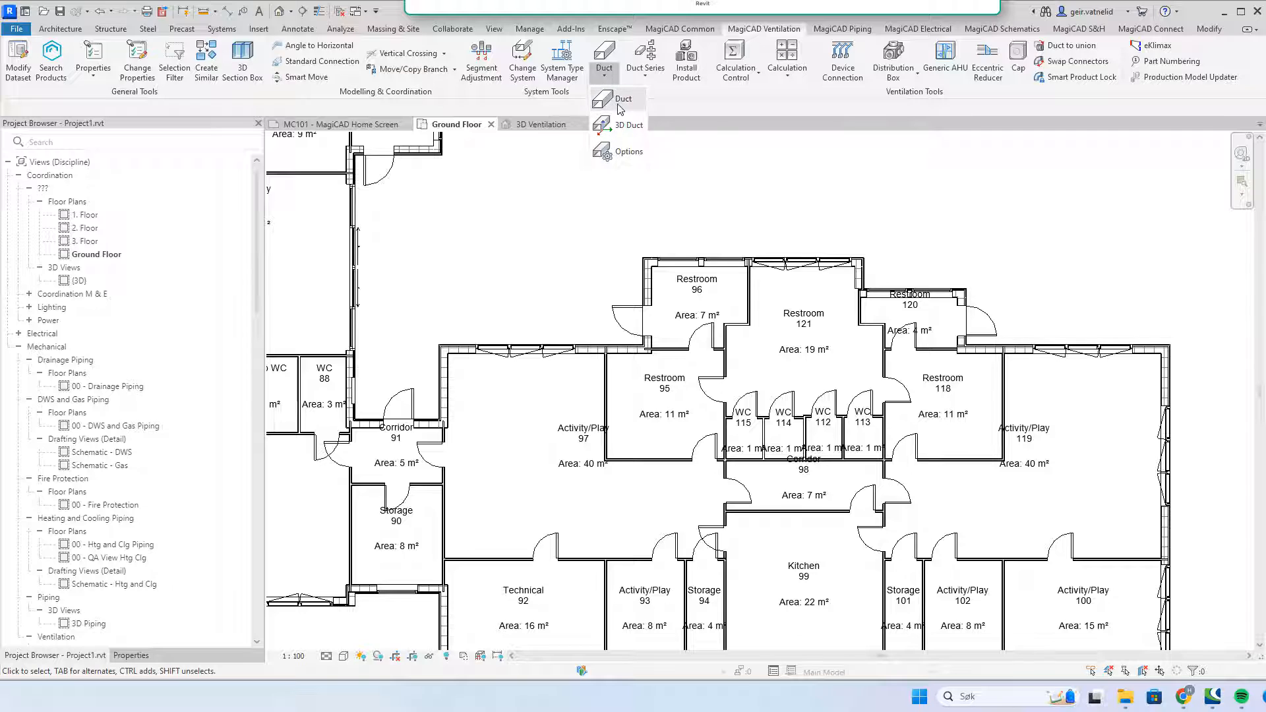
{"action": "left_click", "coordinate": [619, 105]}
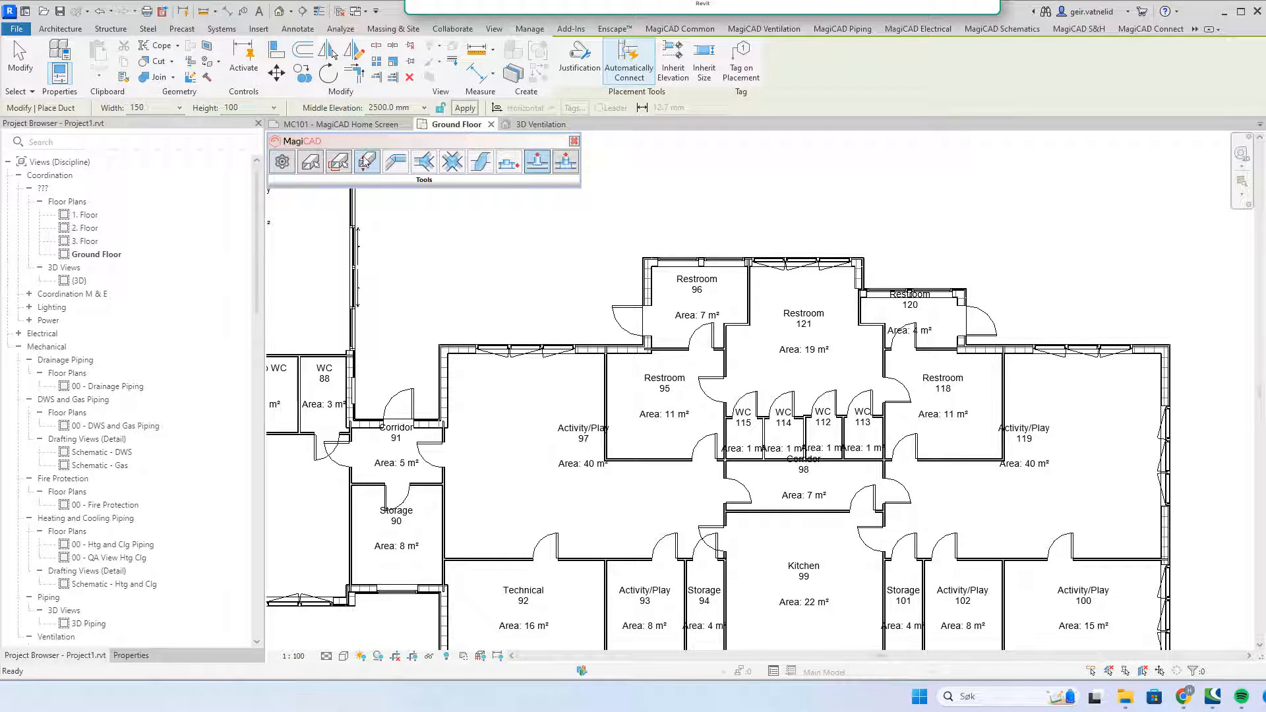
{"action": "left_click", "coordinate": [282, 163]}
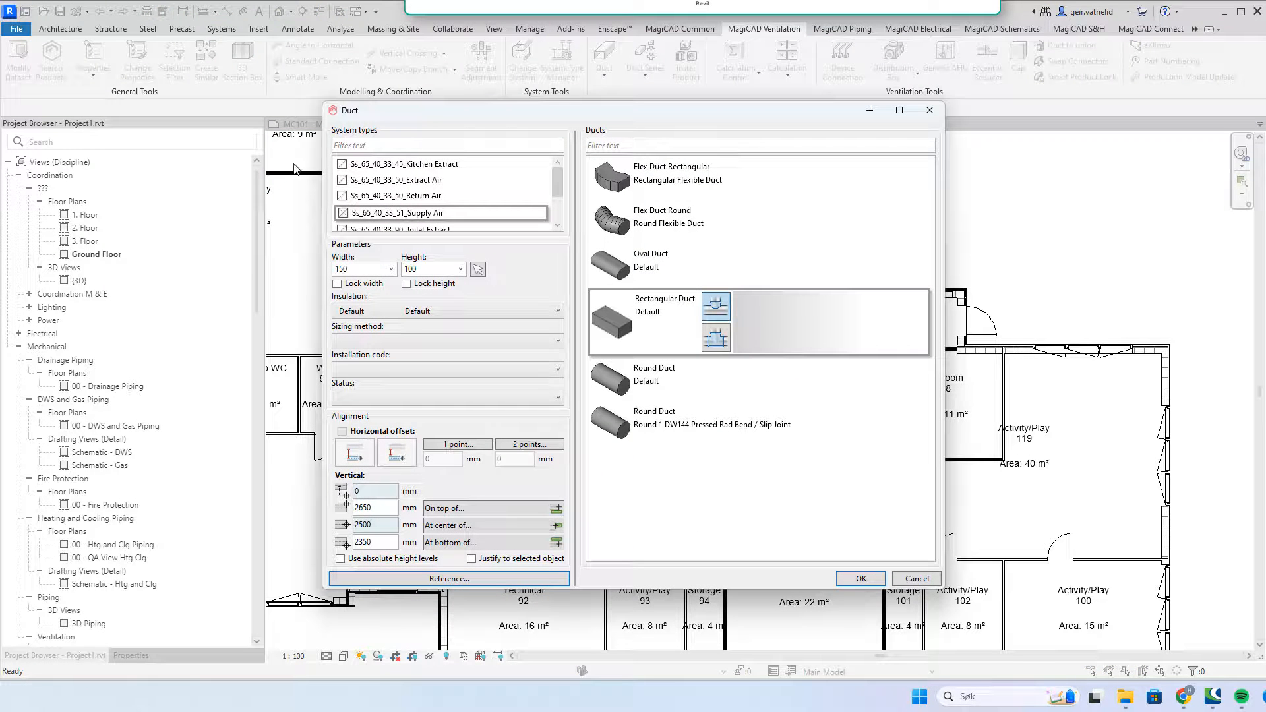
{"action": "left_click", "coordinate": [703, 430]}
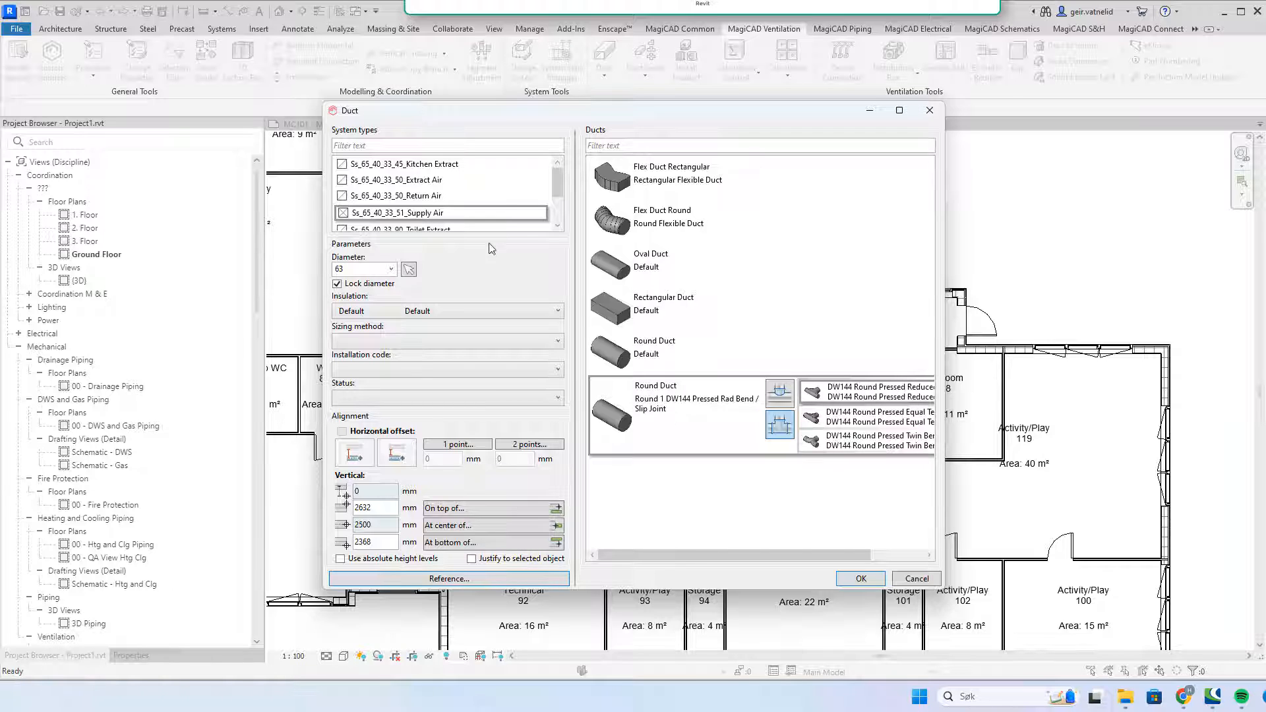
{"action": "left_click", "coordinate": [391, 269]}
{"action": "left_click", "coordinate": [362, 310]}
Step: Keep insulation at Default and leave installation code and status unset
{"action": "left_click", "coordinate": [559, 318]}
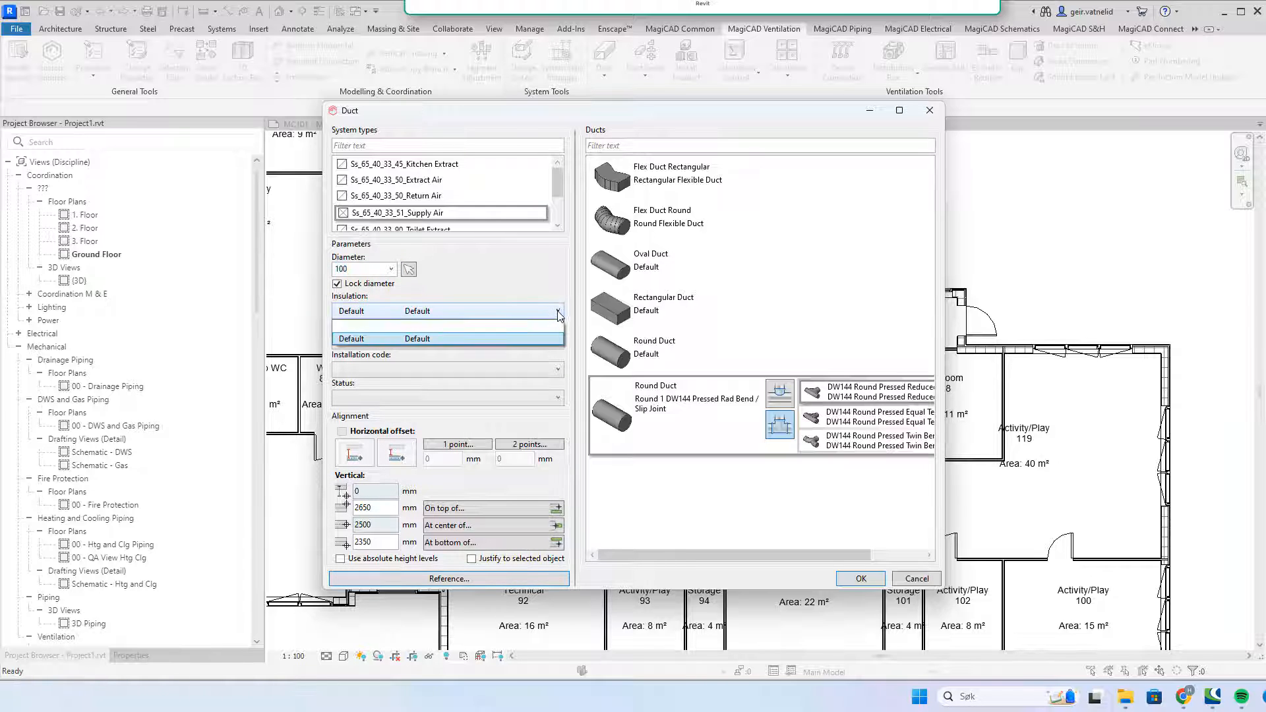
{"action": "left_click", "coordinate": [559, 315]}
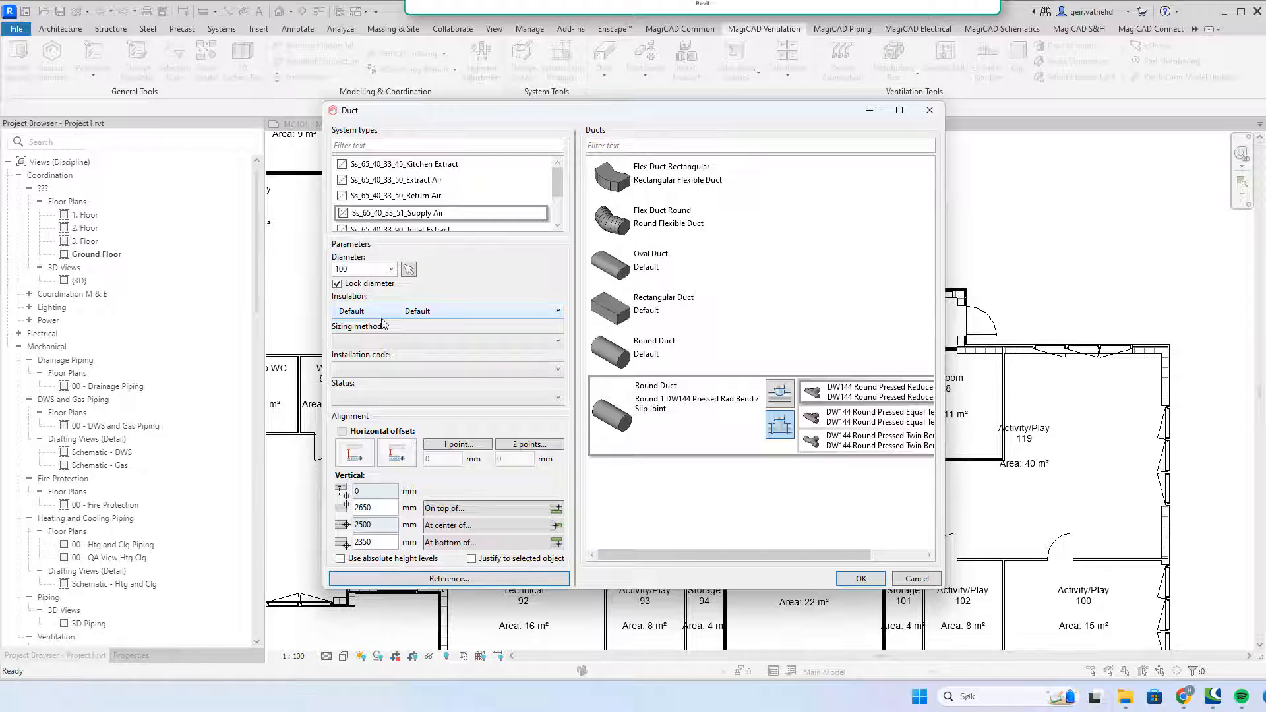
{"action": "left_click", "coordinate": [558, 311]}
{"action": "left_click", "coordinate": [455, 338]}
{"action": "left_click", "coordinate": [559, 372]}
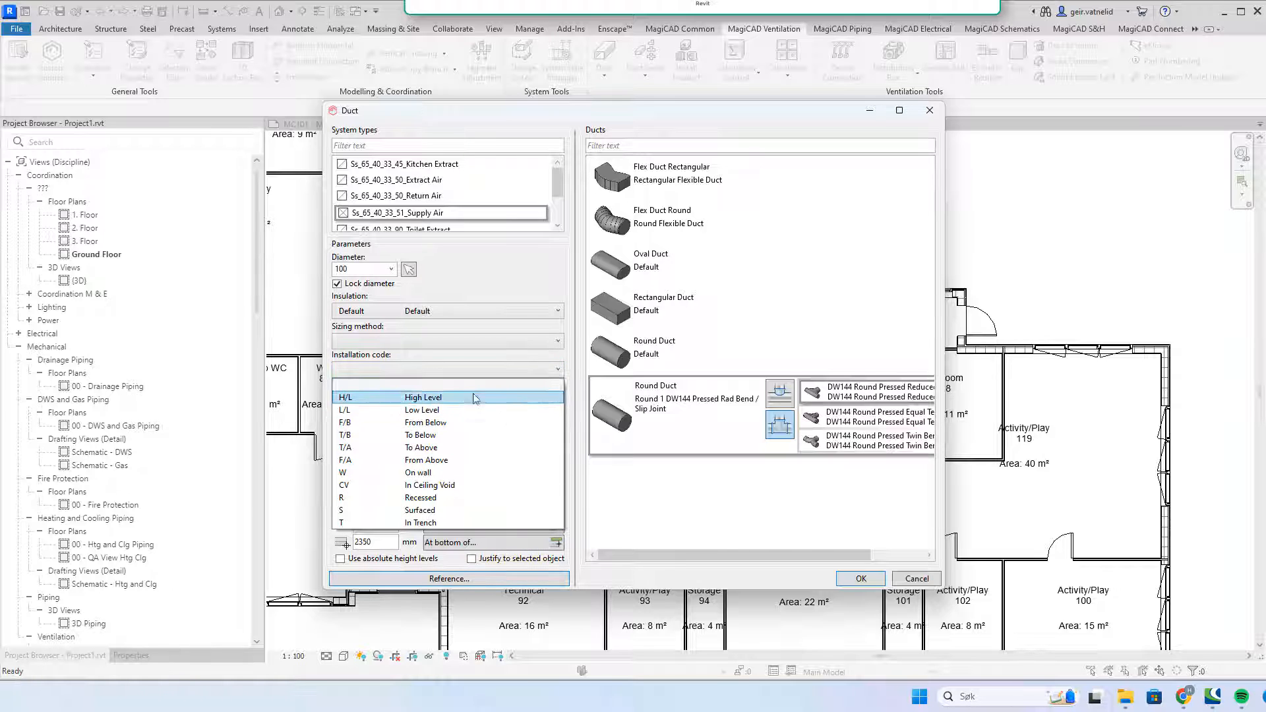
{"action": "left_click", "coordinate": [567, 357]}
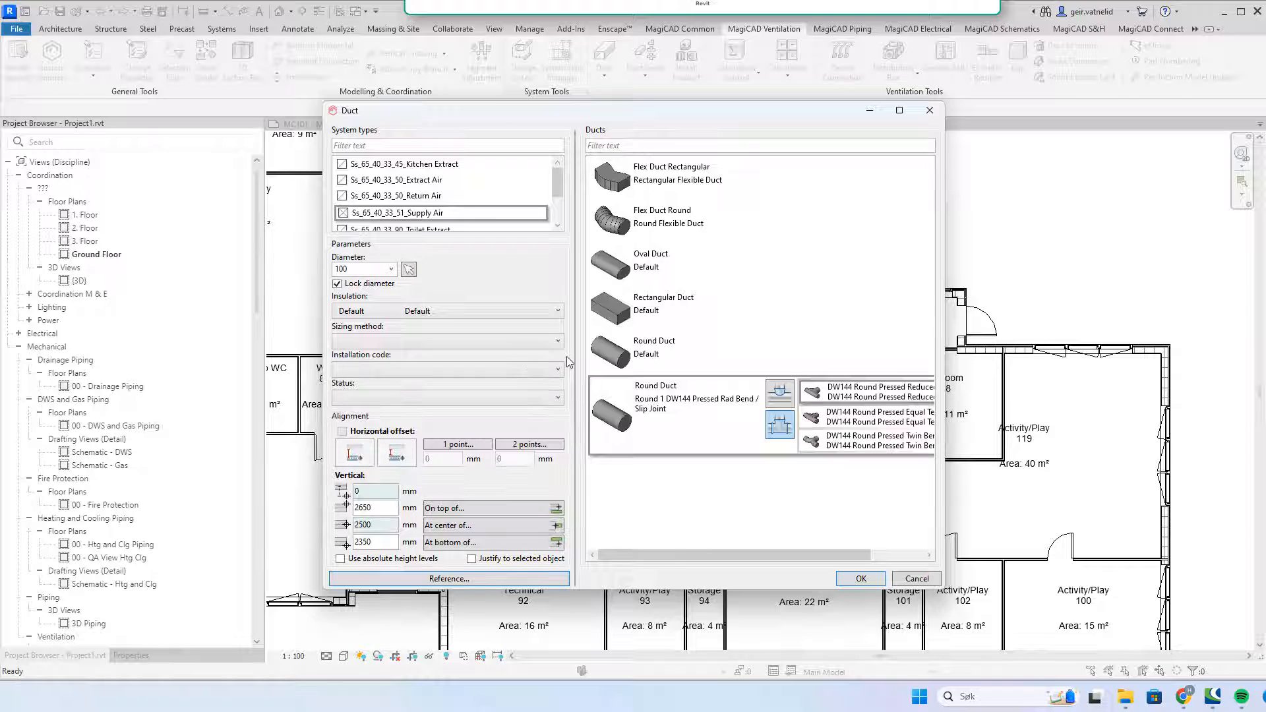
{"action": "left_click", "coordinate": [555, 398]}
{"action": "left_click", "coordinate": [555, 398]}
Step: Draw the duct from the corridor's east end west, then north into Activity/Play 97
{"action": "left_click", "coordinate": [860, 578]}
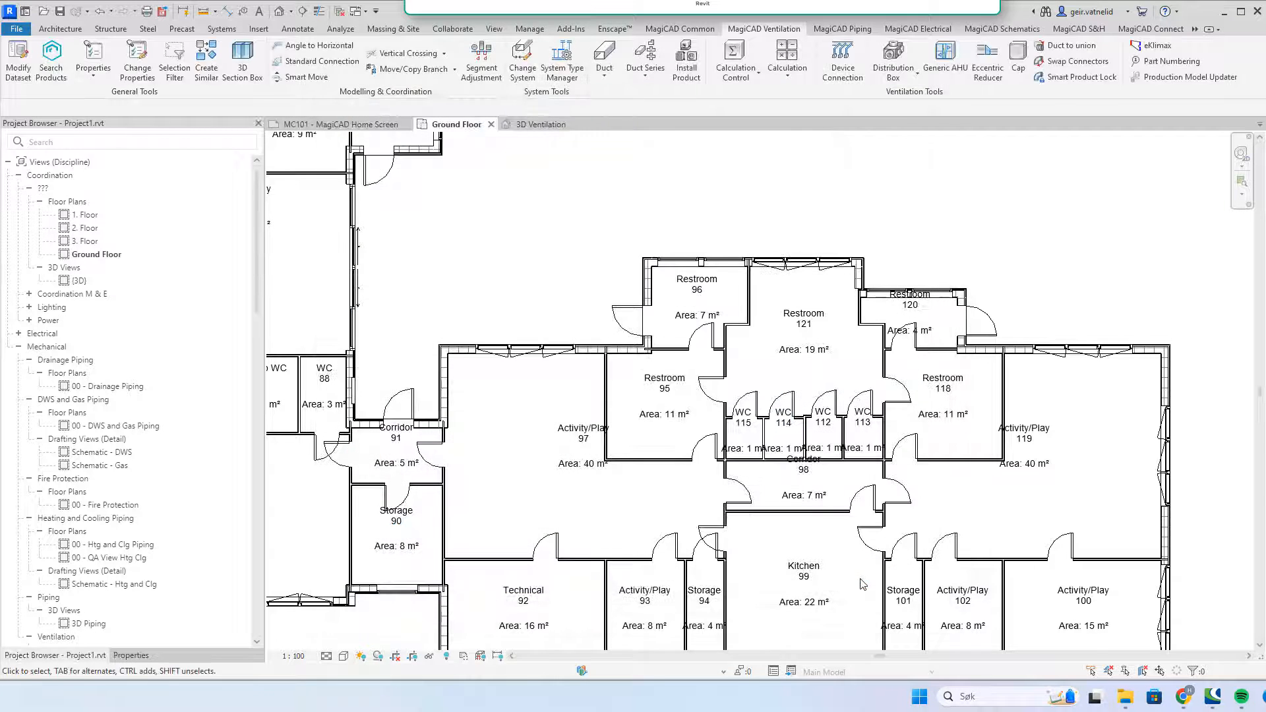
{"action": "left_click", "coordinate": [1024, 497]}
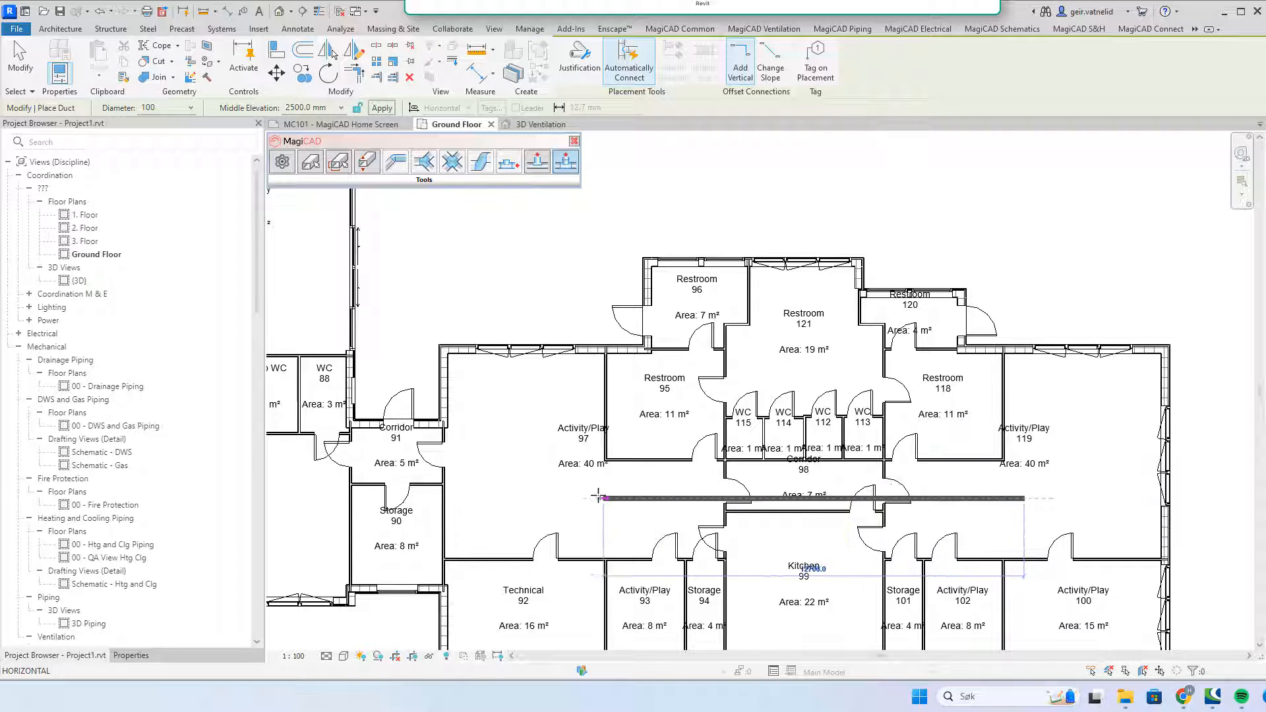
{"action": "left_click", "coordinate": [524, 498]}
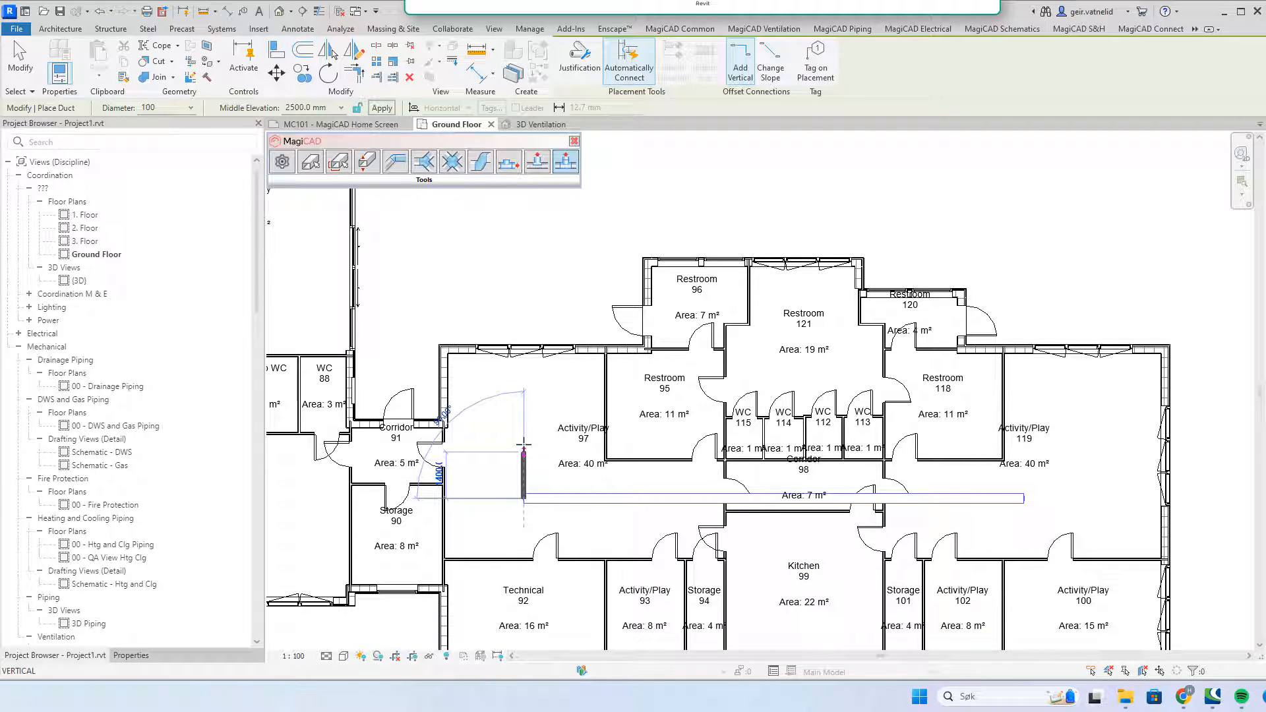
{"action": "left_click", "coordinate": [524, 399]}
{"action": "key", "text": "Escape"}
{"action": "key", "text": "Escape"}
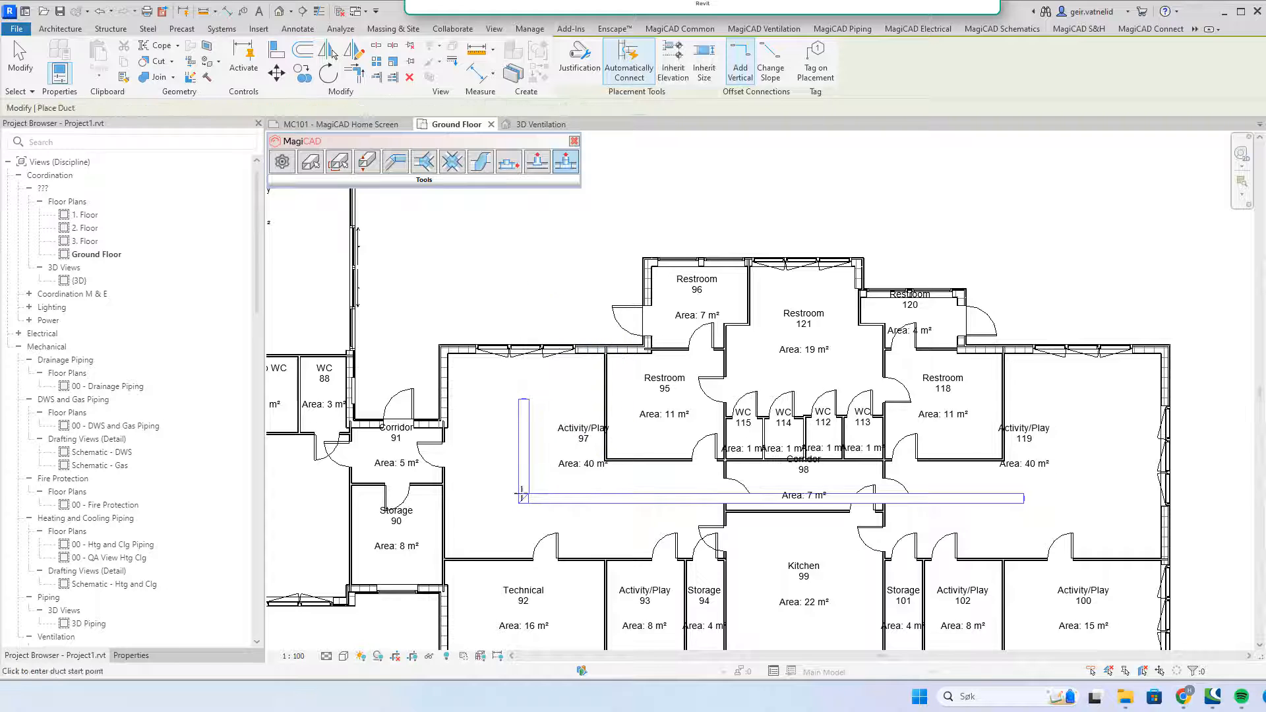
{"action": "scroll", "coordinate": [523, 501], "scroll_direction": "up", "scroll_amount": 5}
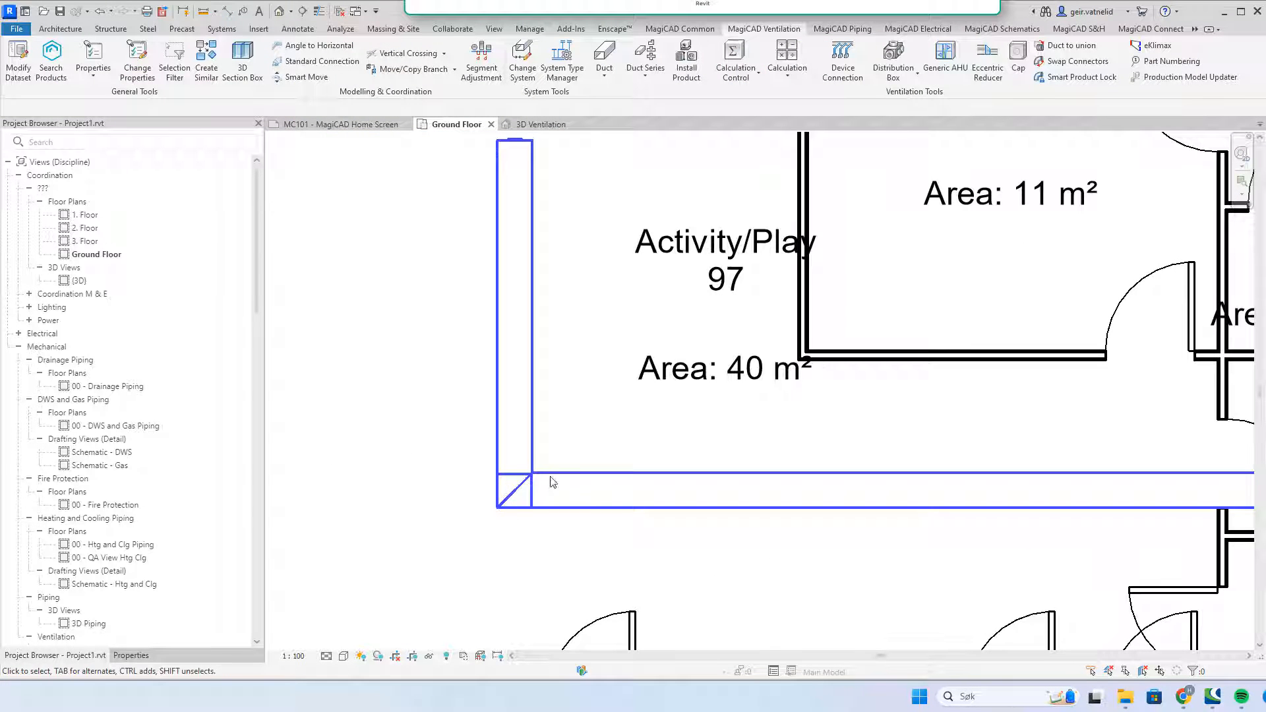
Step: Select the vertical duct and its bend together at the corner
{"action": "left_click", "coordinate": [516, 502]}
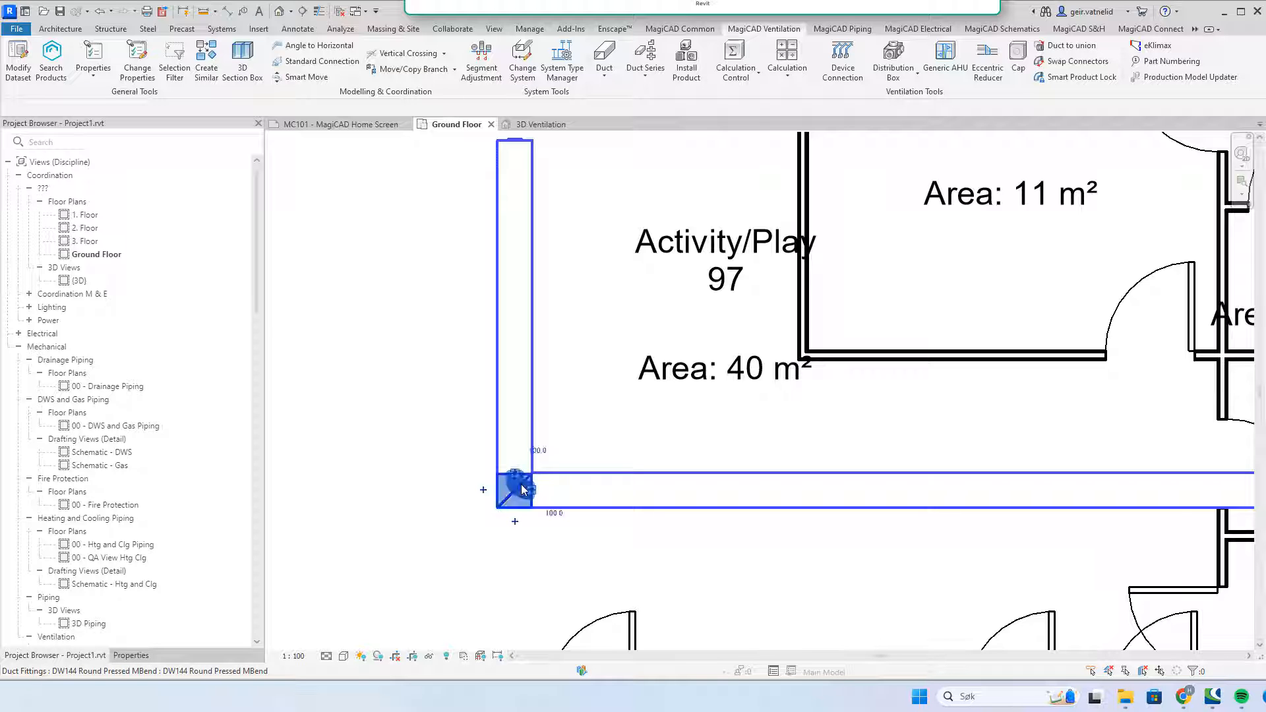
{"action": "left_click", "coordinate": [622, 446]}
{"action": "scroll", "coordinate": [642, 454], "scroll_direction": "down", "scroll_amount": 3}
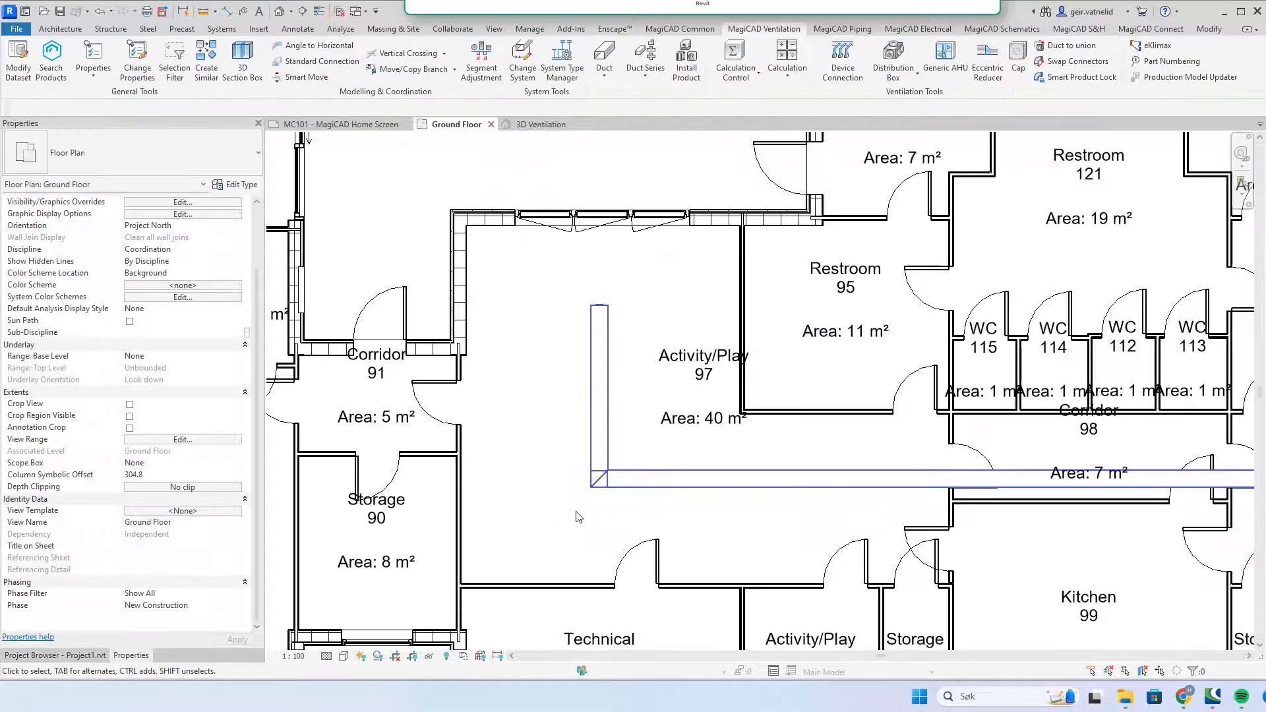
{"action": "mouse_move", "coordinate": [556, 508]}
{"action": "left_mouse_down"}
{"action": "mouse_move", "coordinate": [650, 443]}
{"action": "mouse_move", "coordinate": [578, 510]}
{"action": "left_mouse_up"}
{"action": "left_click", "coordinate": [644, 449]}
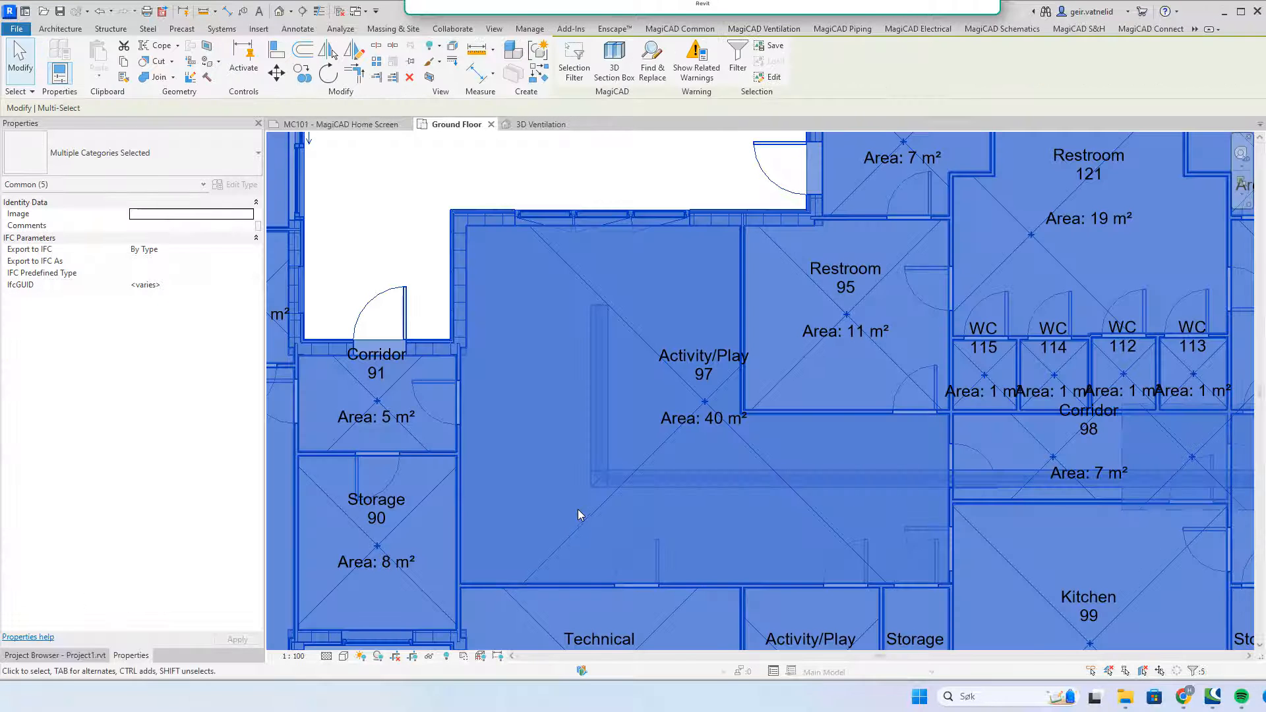
{"action": "left_click", "coordinate": [622, 443]}
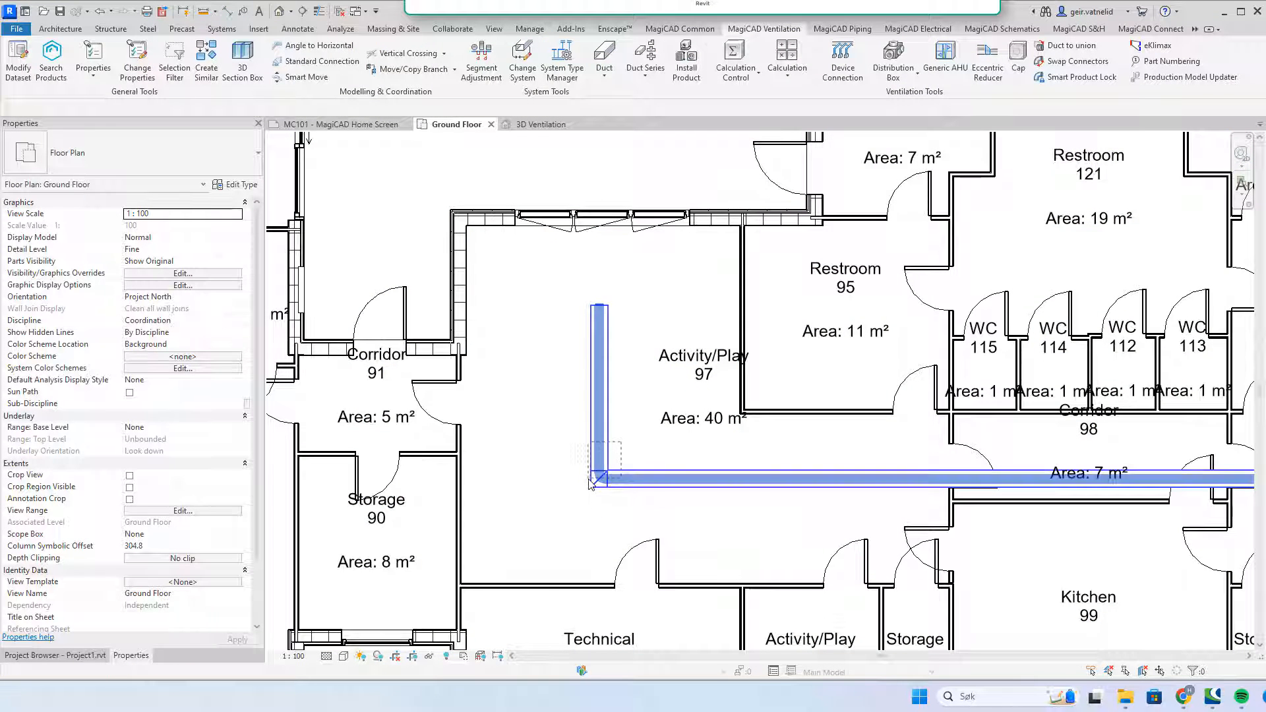
{"action": "left_click_drag", "start_coordinate": [621, 442], "coordinate": [586, 476]}
Step: Select the whole new duct run and remove its insulation, confirming 'Ja'
{"action": "right_click", "coordinate": [598, 451]}
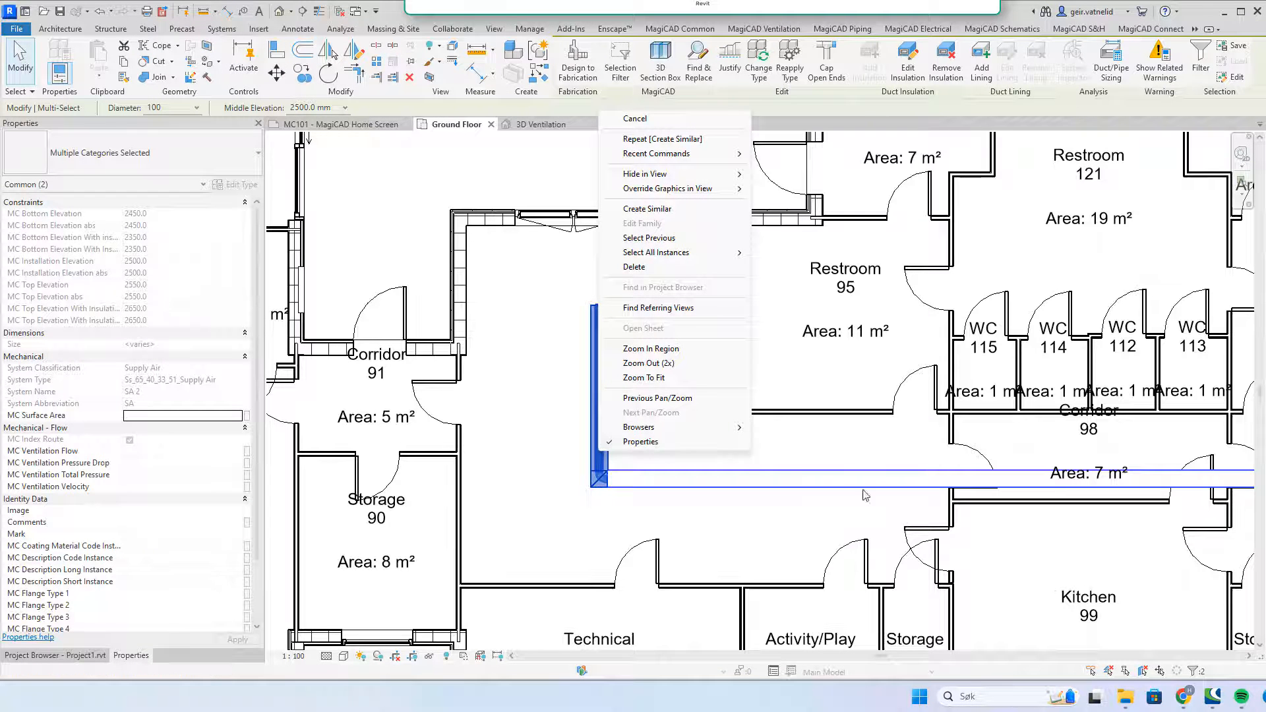
{"action": "left_click", "coordinate": [817, 402]}
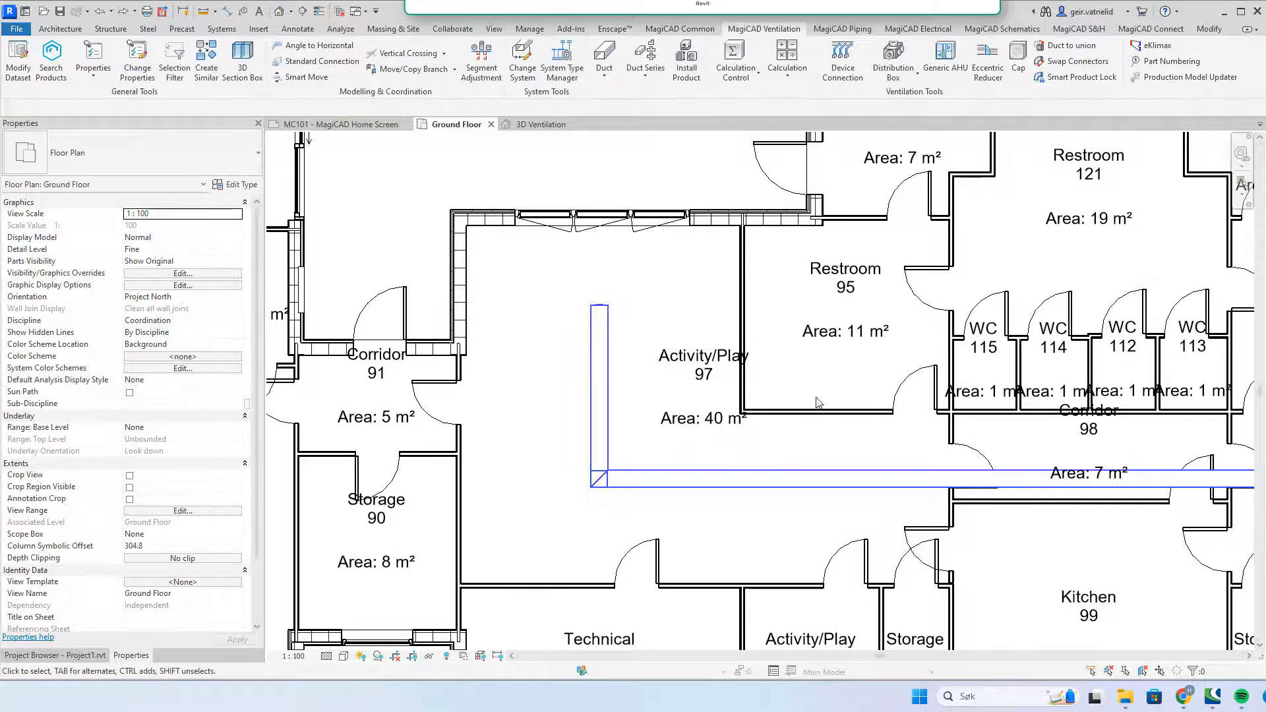
{"action": "left_click", "coordinate": [608, 370]}
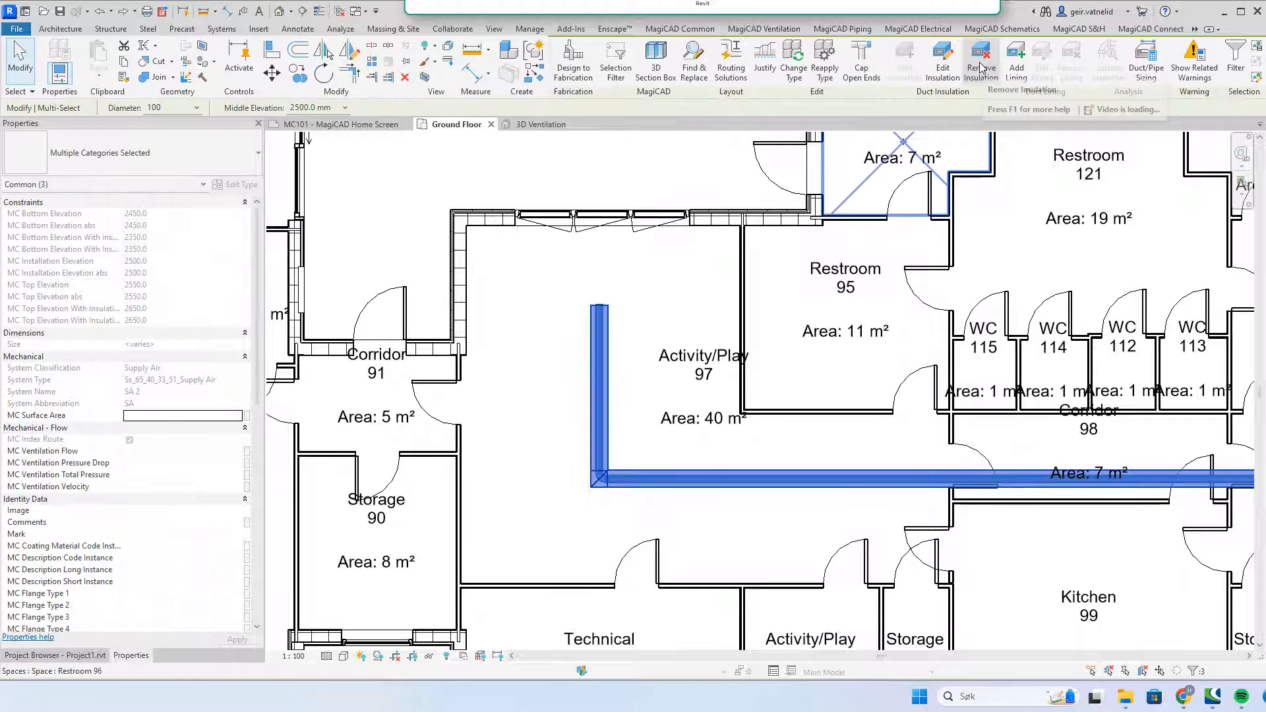
{"action": "left_click", "coordinate": [981, 68]}
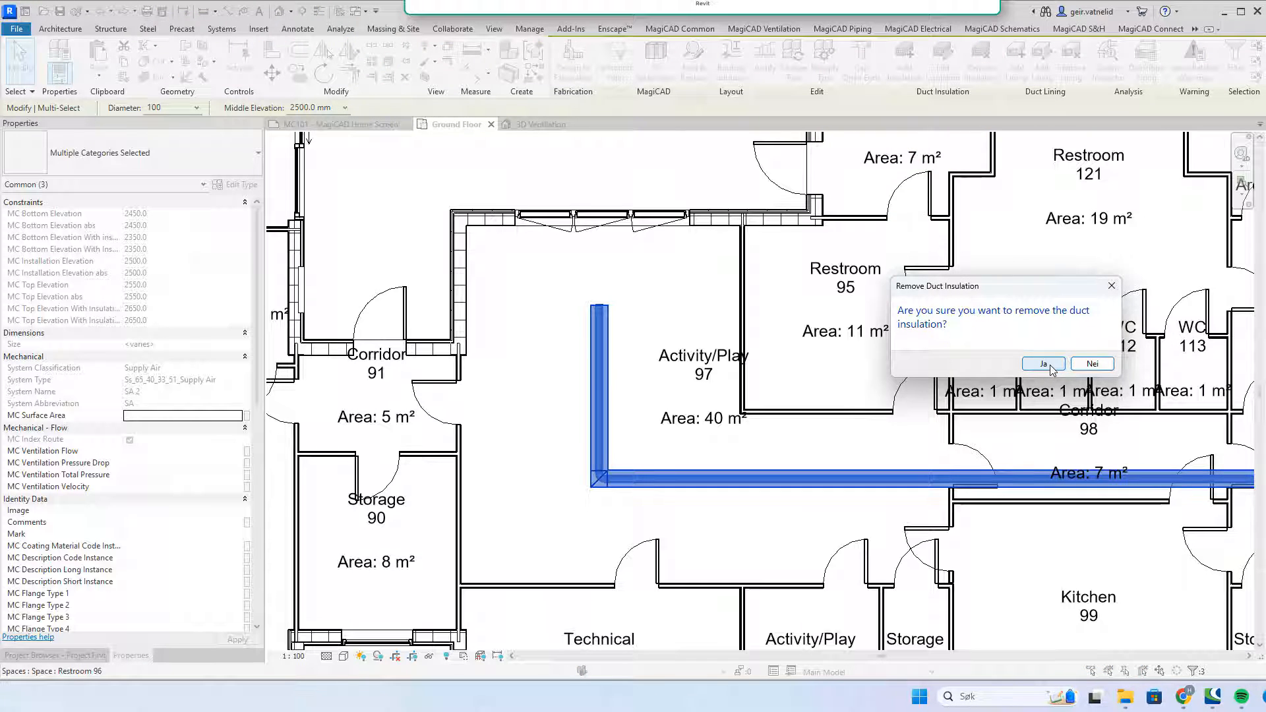
{"action": "left_click", "coordinate": [1044, 364]}
{"action": "left_click", "coordinate": [550, 359]}
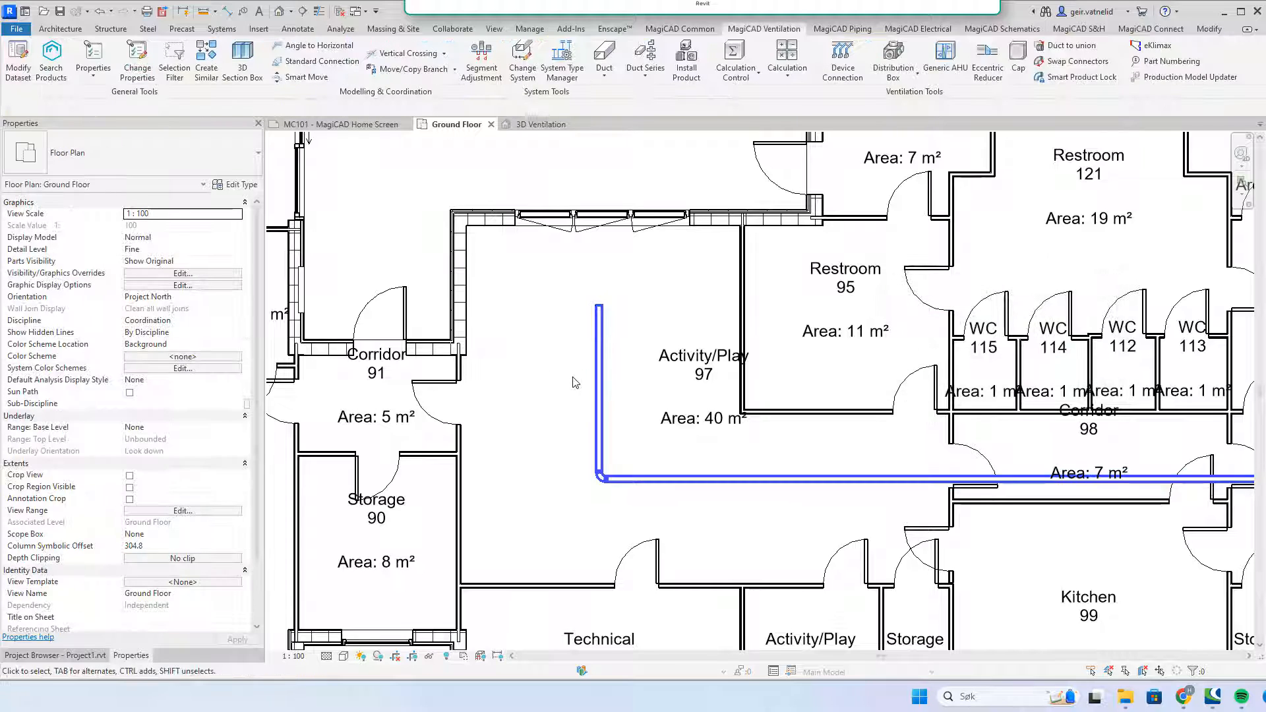
Step: Zoom to check the elbow at the duct corner and switch to MagiCAD Common
{"action": "scroll", "coordinate": [607, 452], "scroll_direction": "up", "scroll_amount": 5}
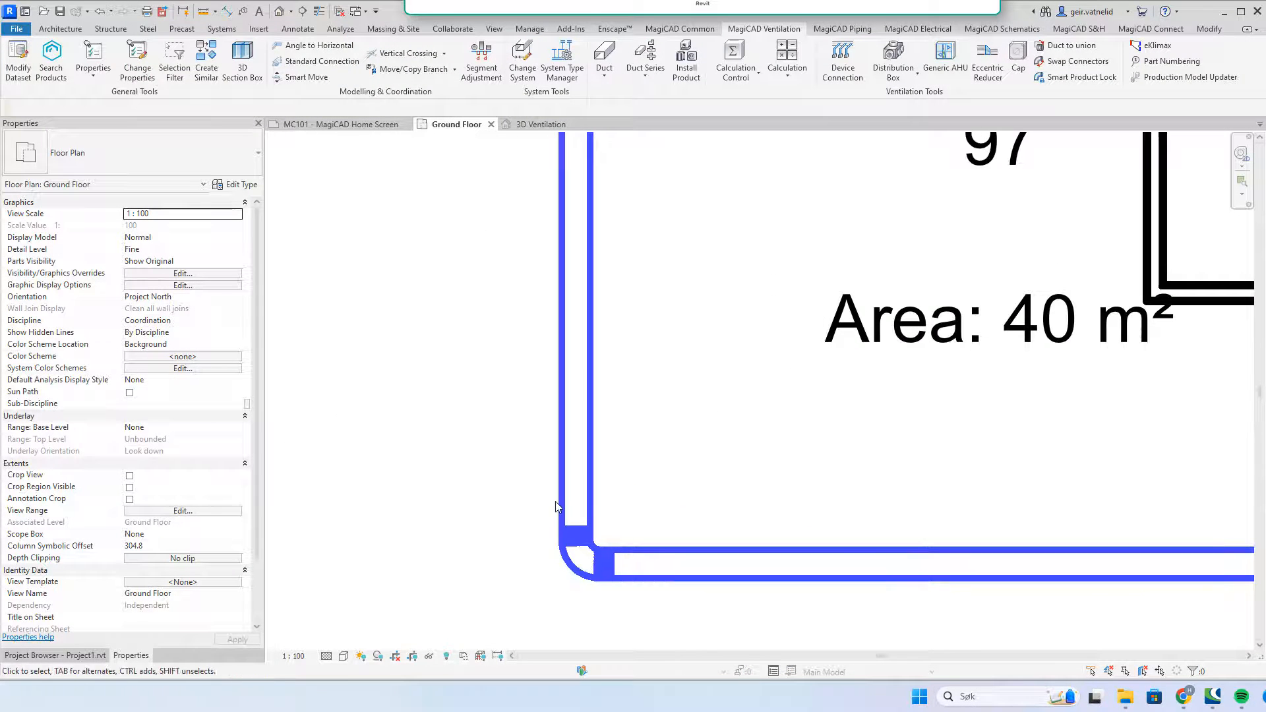
{"action": "scroll", "coordinate": [564, 495], "scroll_direction": "down", "scroll_amount": 4}
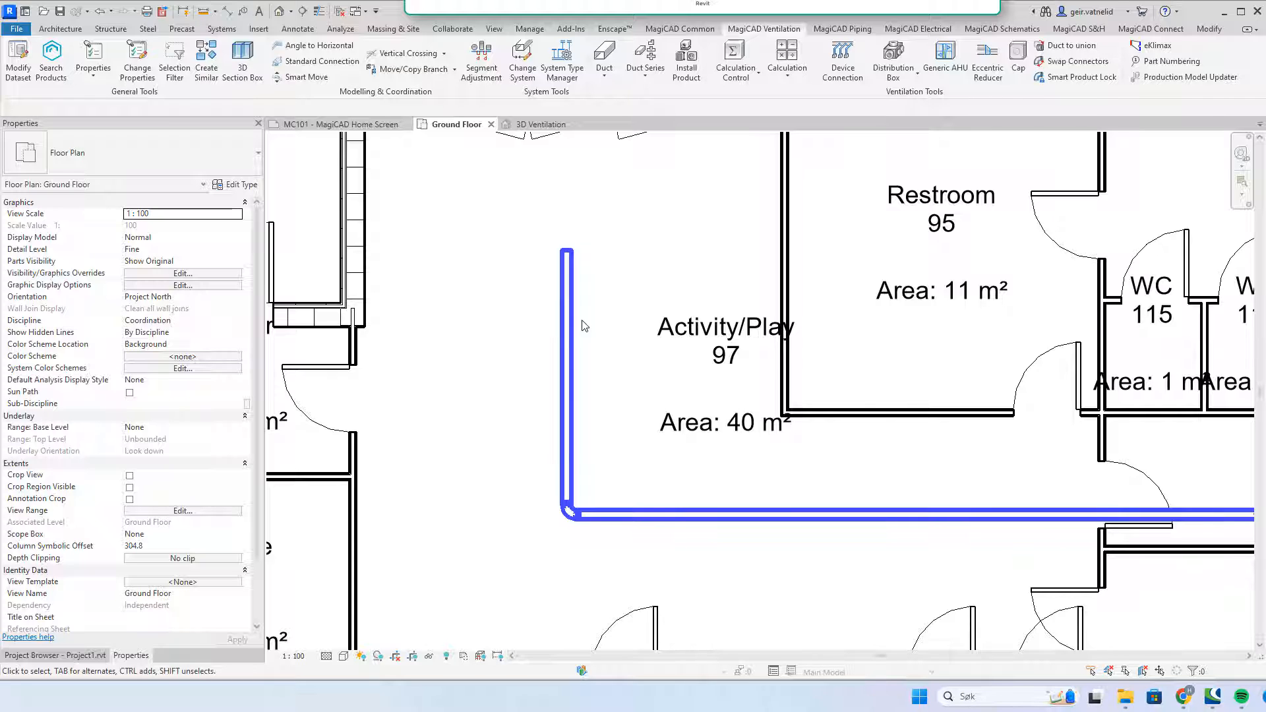
{"action": "left_click", "coordinate": [693, 29]}
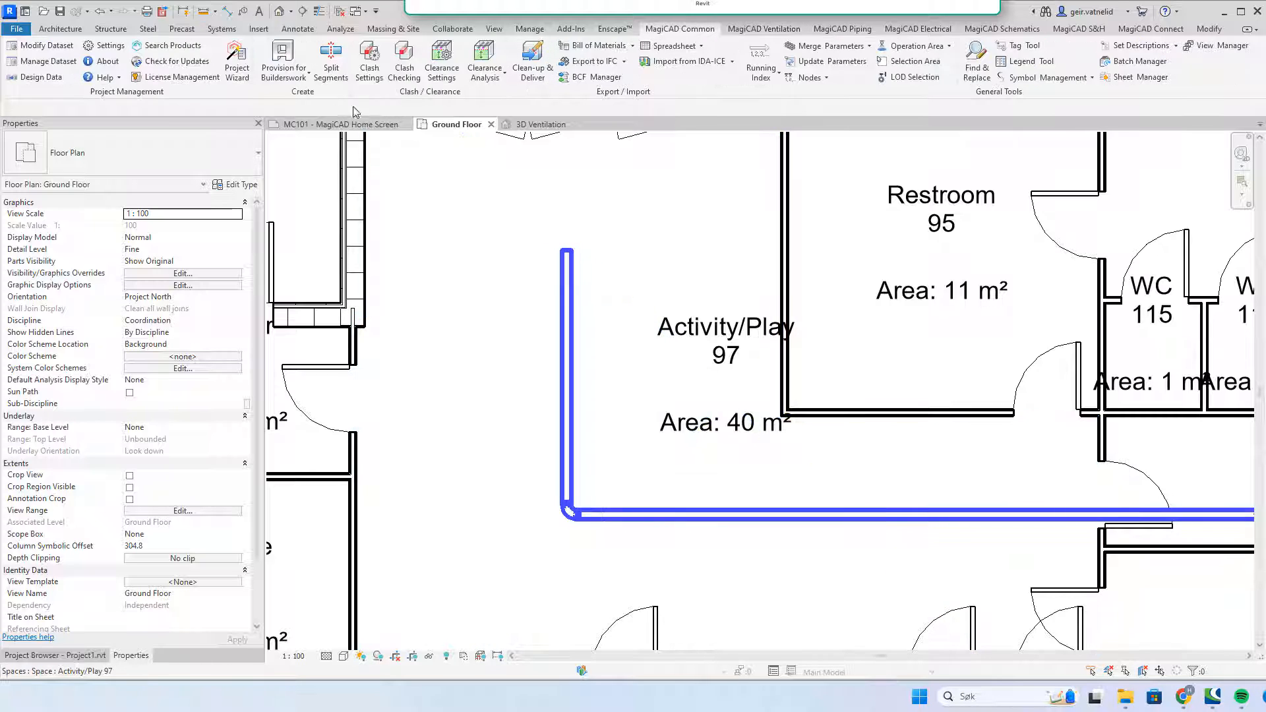
Step: Copy all eight ventilation insulation series, FI-01 onward, from Design Data into the project
{"action": "left_click", "coordinate": [42, 78]}
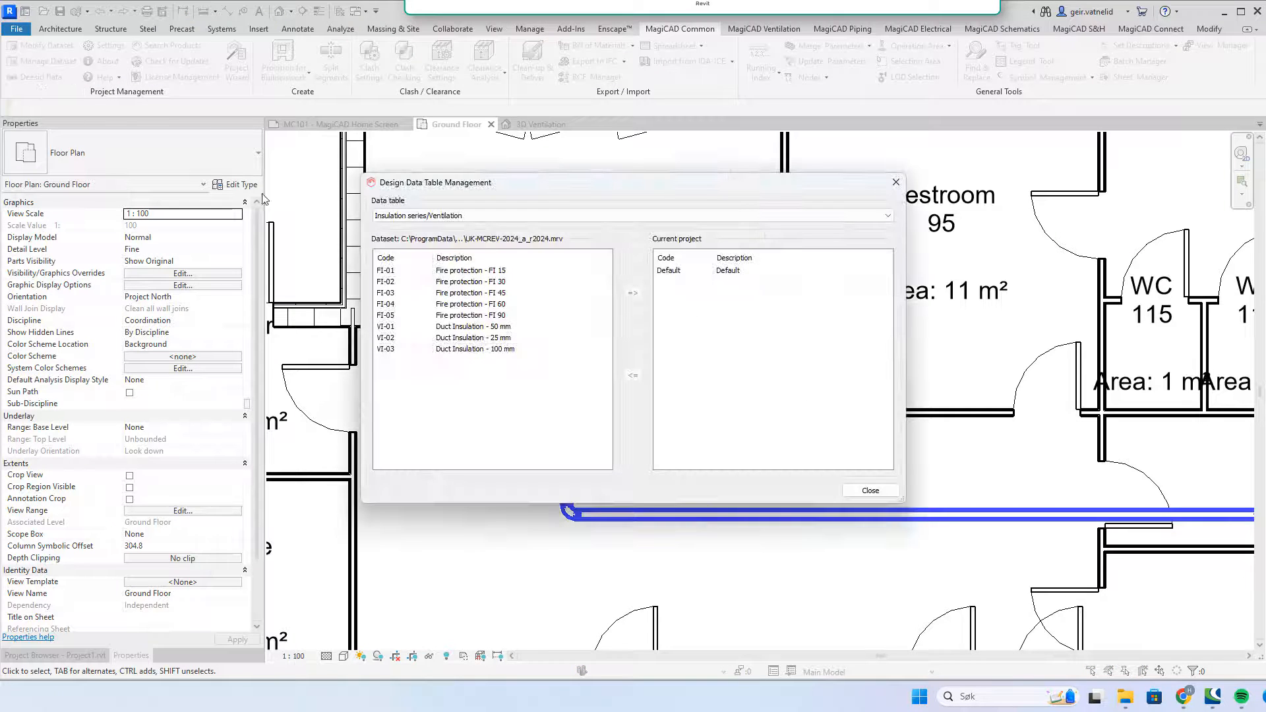
{"action": "left_click", "coordinate": [466, 273]}
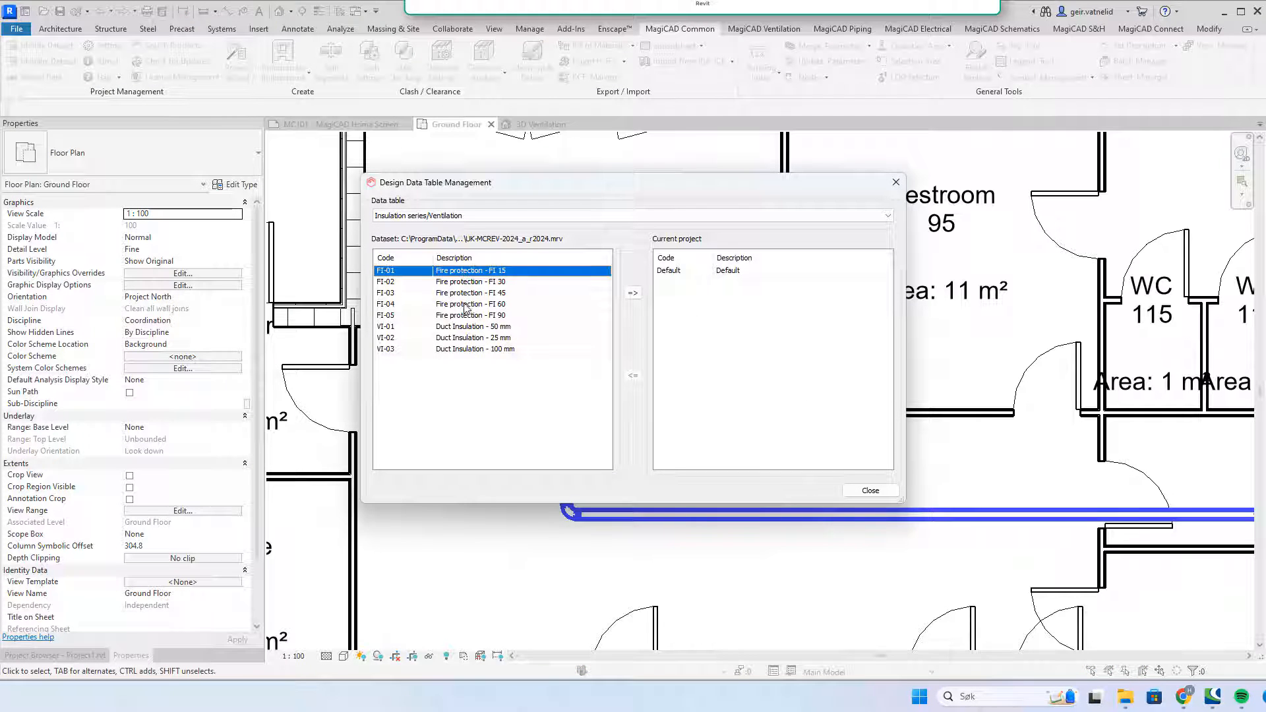
{"action": "left_click", "coordinate": [476, 349], "text": "shift"}
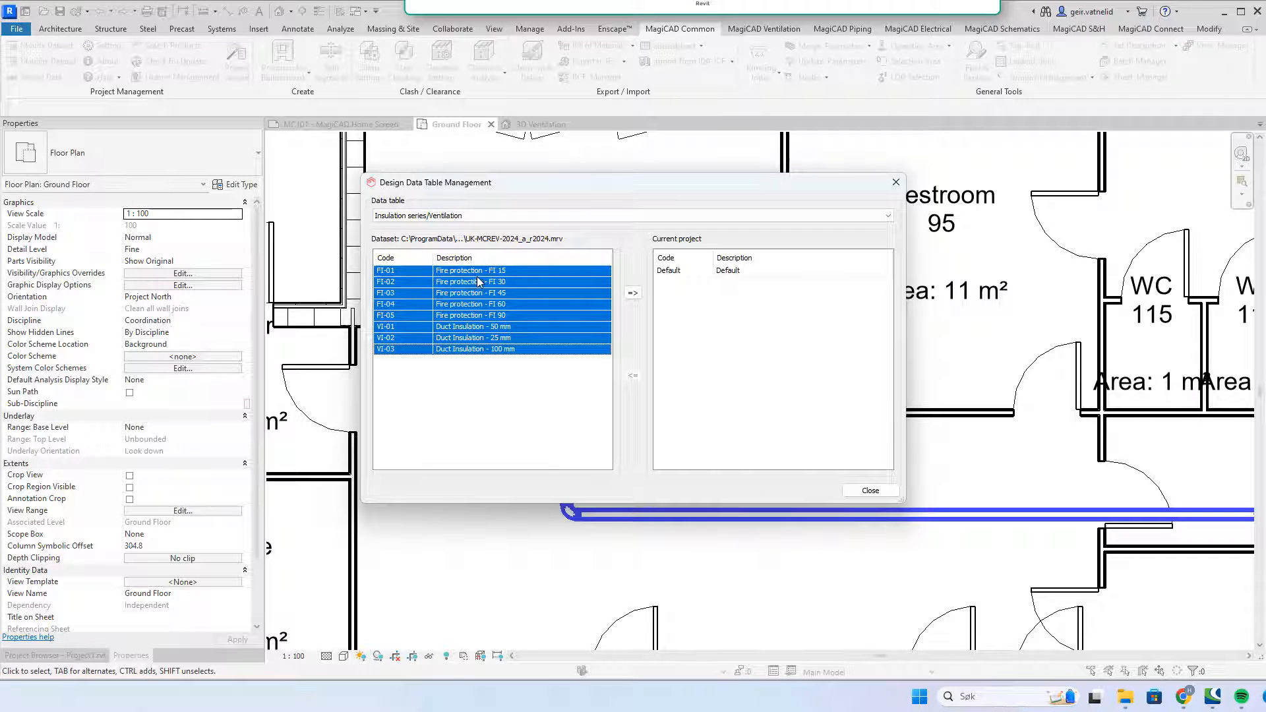
{"action": "left_click", "coordinate": [632, 292]}
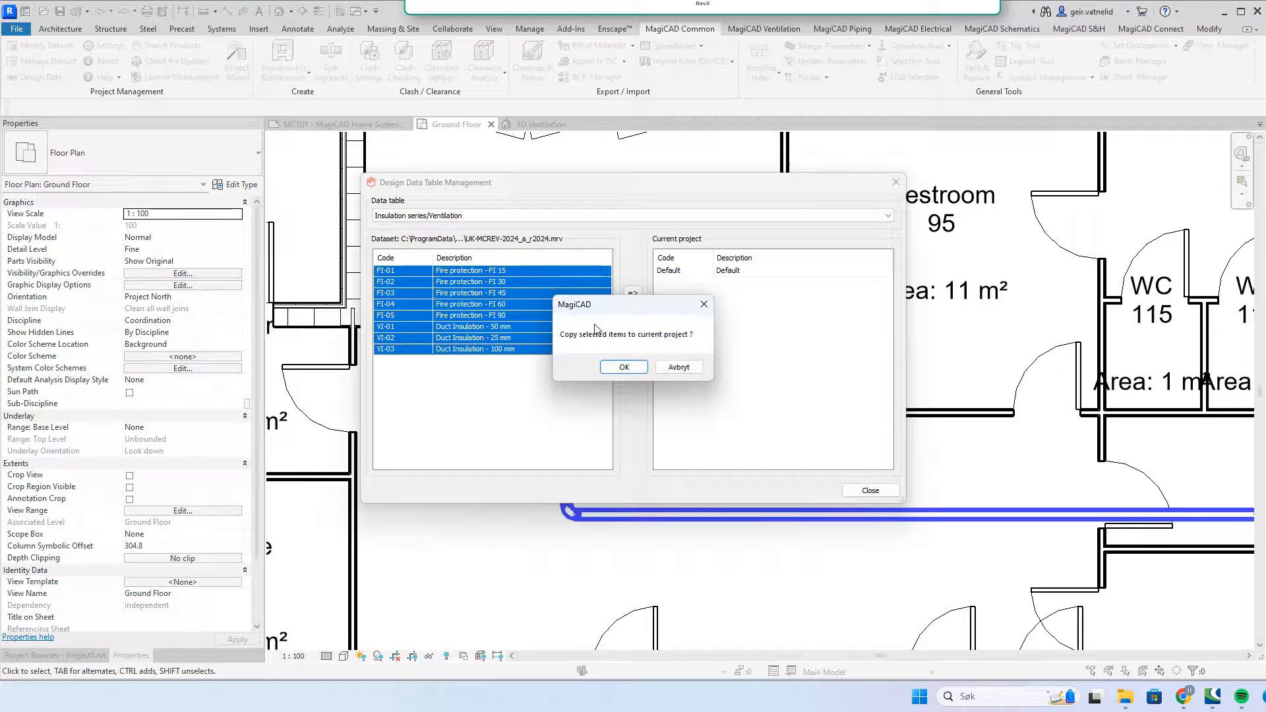
{"action": "left_click", "coordinate": [624, 367]}
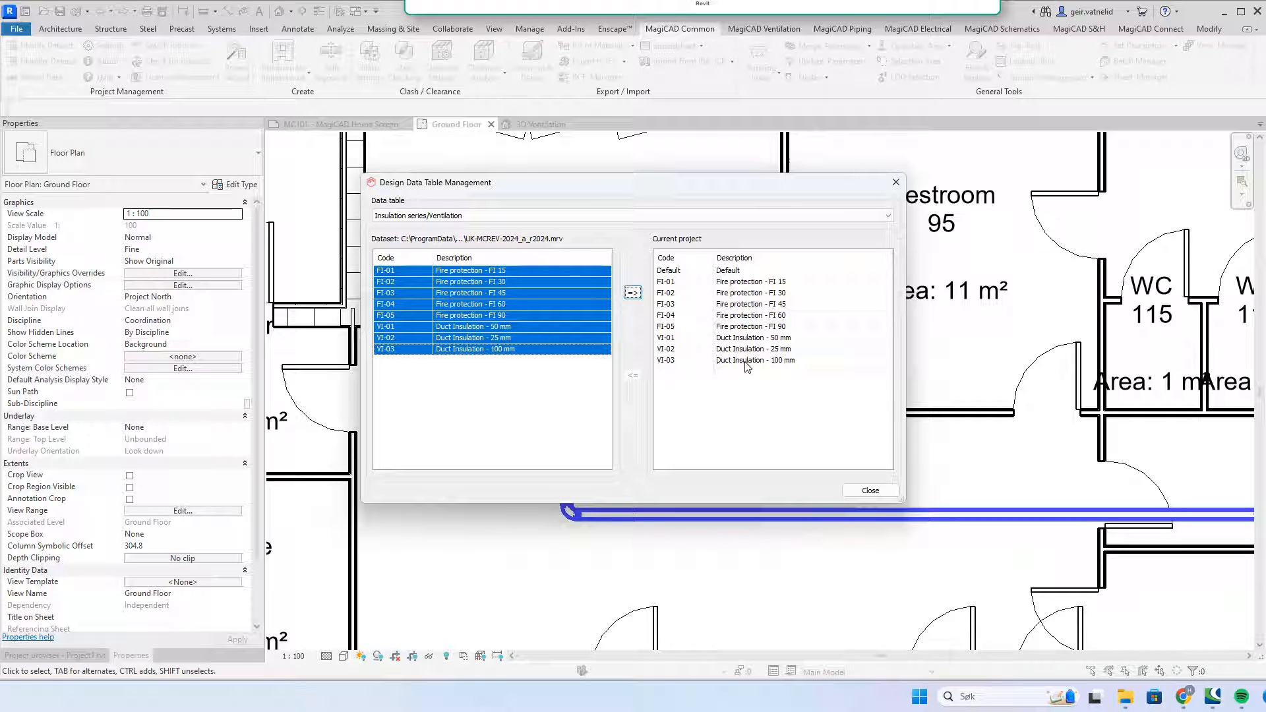
Step: Copy all five Sizing methods/Ventilation entries into the project and close Design Data
{"action": "left_click", "coordinate": [886, 217]}
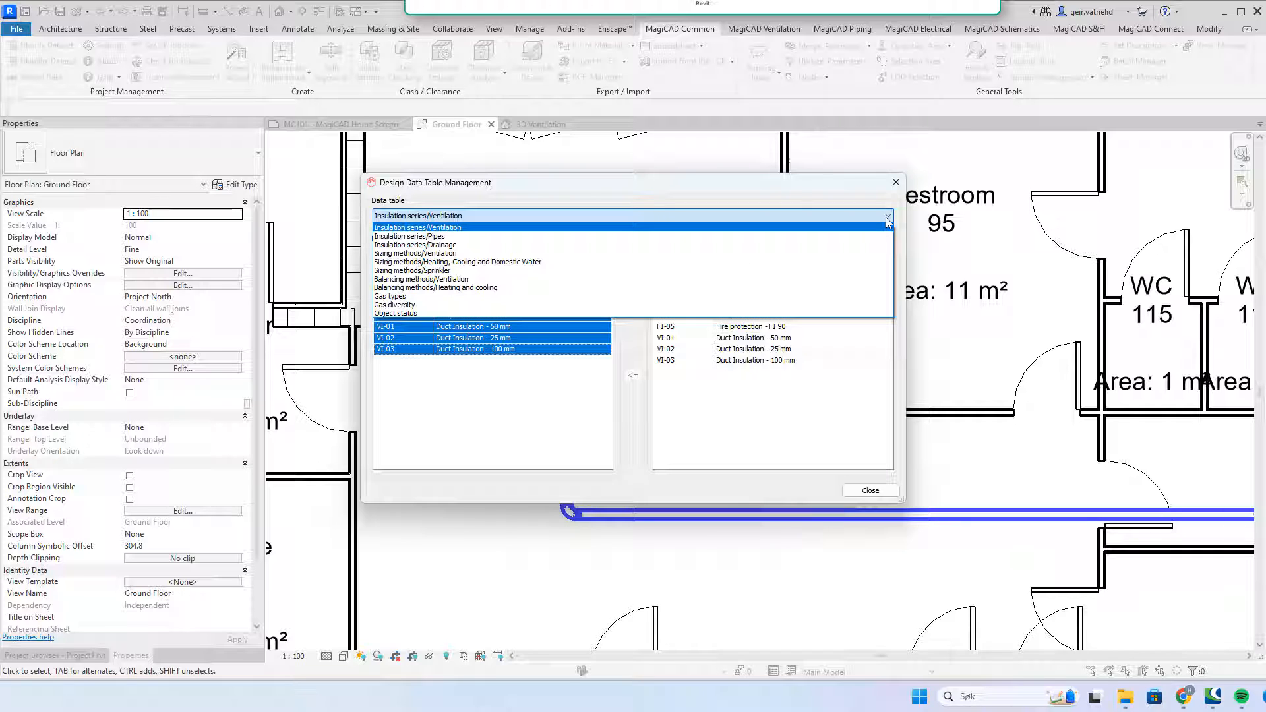
{"action": "left_click", "coordinate": [610, 254]}
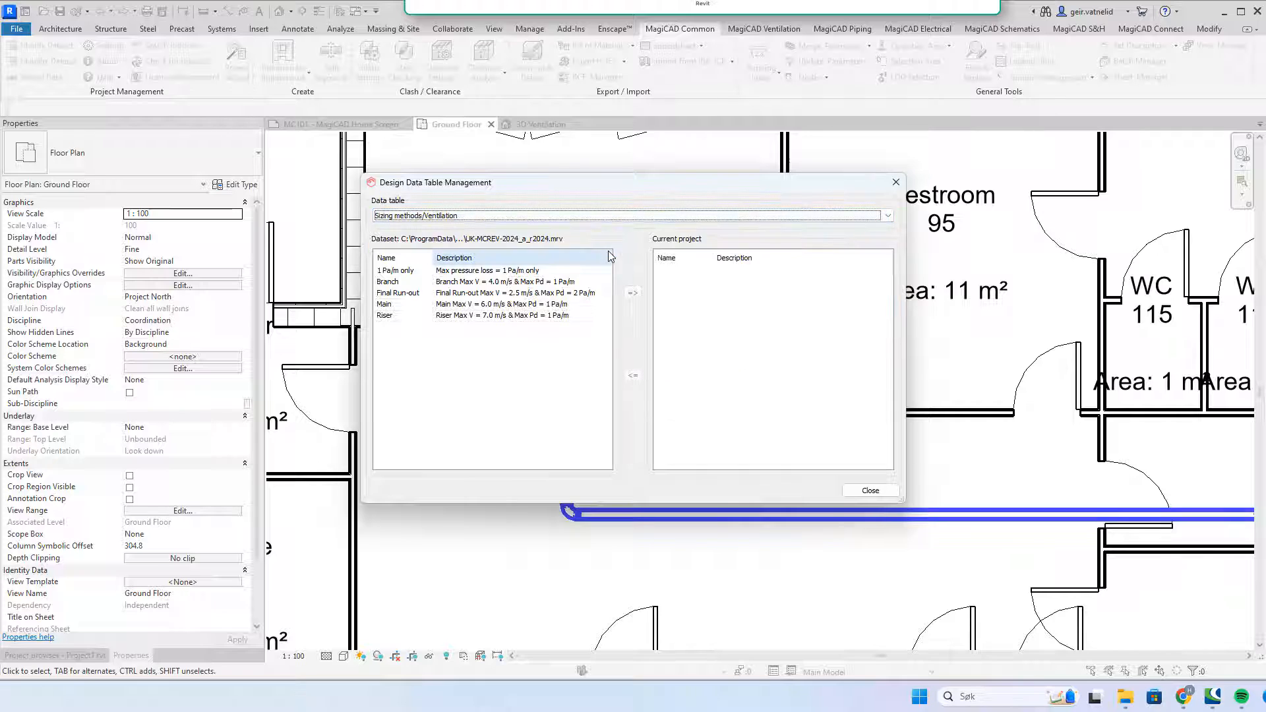
{"action": "left_click", "coordinate": [539, 272]}
{"action": "left_click", "coordinate": [533, 316], "text": "shift"}
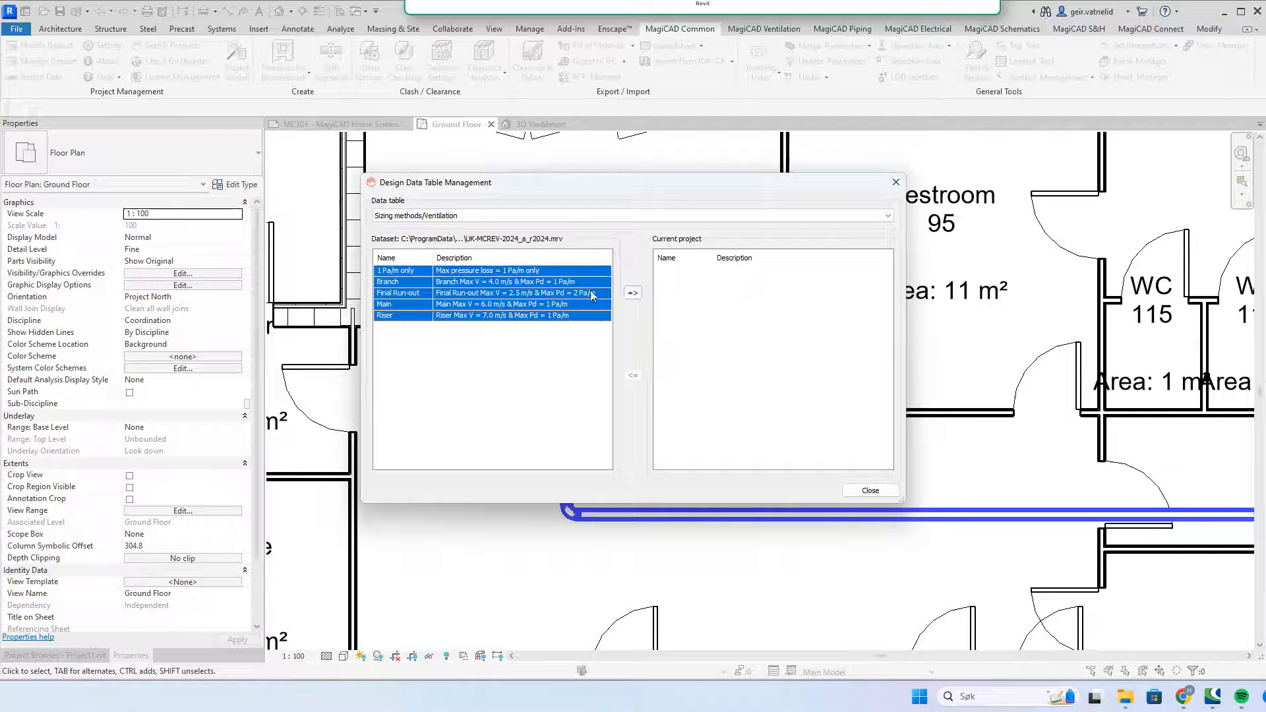
{"action": "left_click", "coordinate": [628, 292]}
{"action": "left_click", "coordinate": [623, 367]}
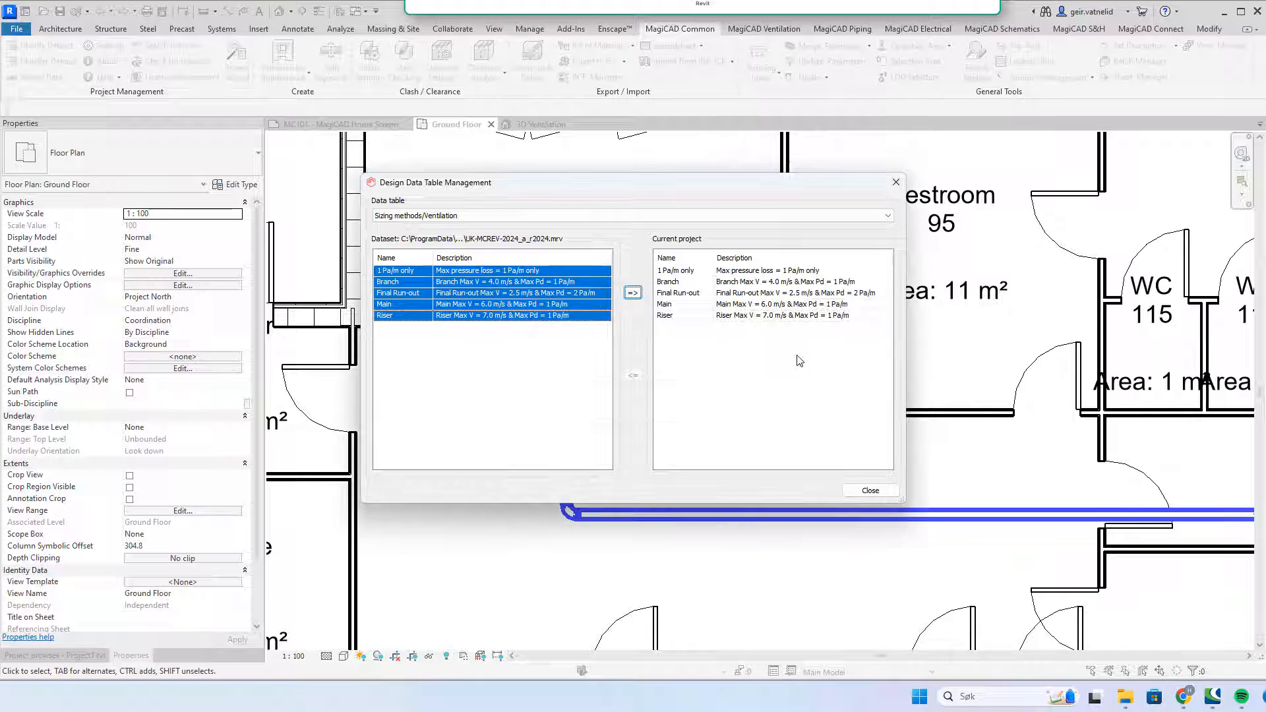
{"action": "left_click", "coordinate": [869, 489]}
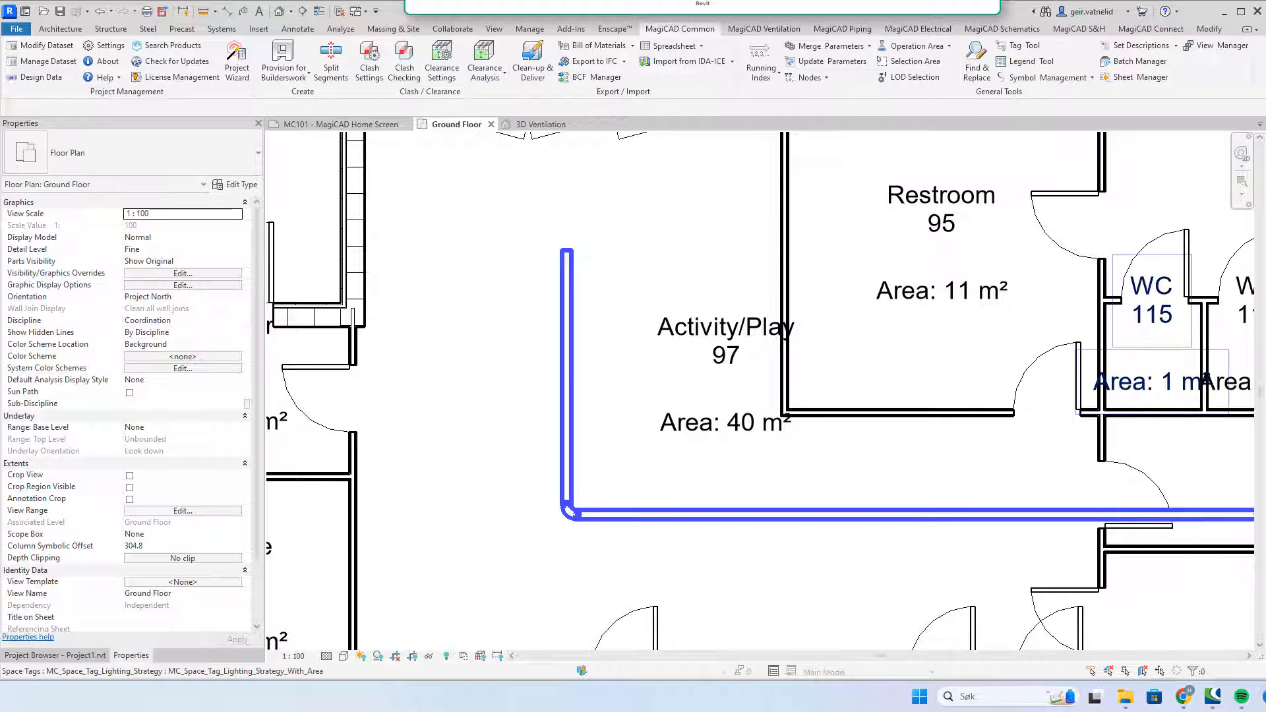
Step: Zoom out the plan to the whole building and open the 3D Ventilation view
{"action": "scroll", "coordinate": [893, 308], "scroll_direction": "down", "scroll_amount": 2}
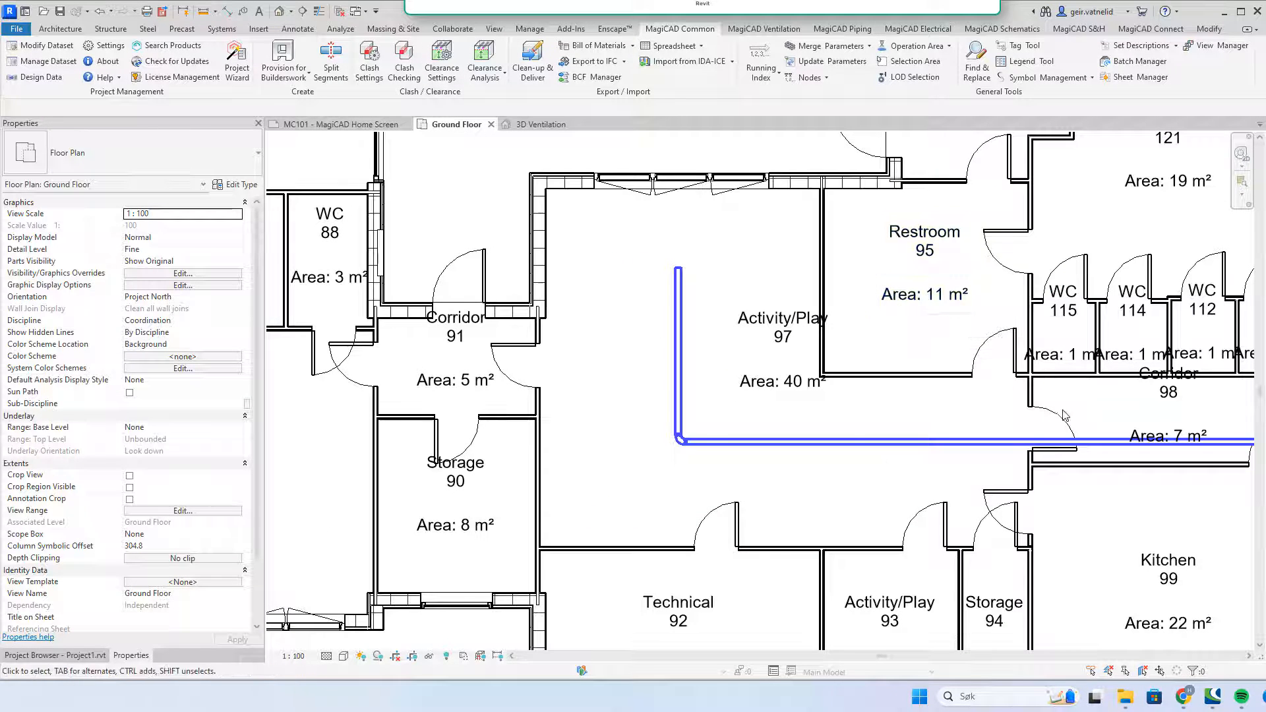
{"action": "scroll", "coordinate": [1069, 404], "scroll_direction": "down", "scroll_amount": 4}
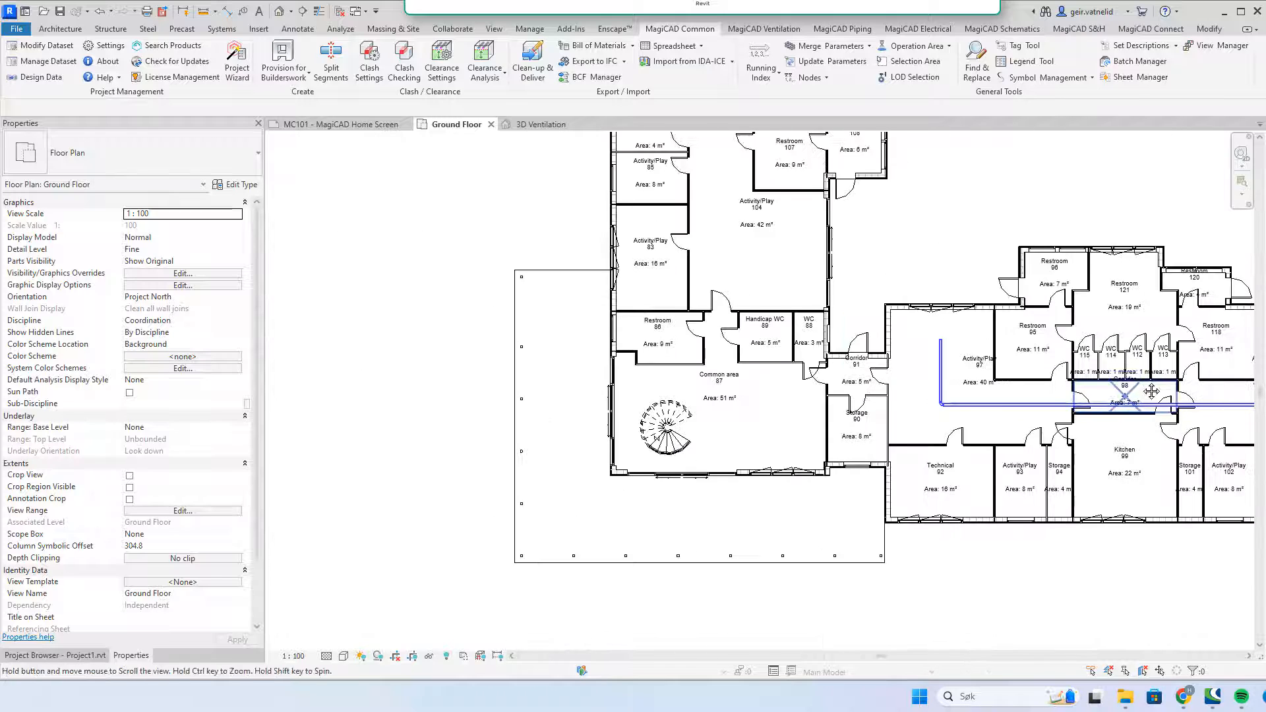
{"action": "middle_click_drag", "start_coordinate": [1055, 401], "coordinate": [1000, 405]}
{"action": "scroll", "coordinate": [1019, 382], "scroll_direction": "down", "scroll_amount": 1}
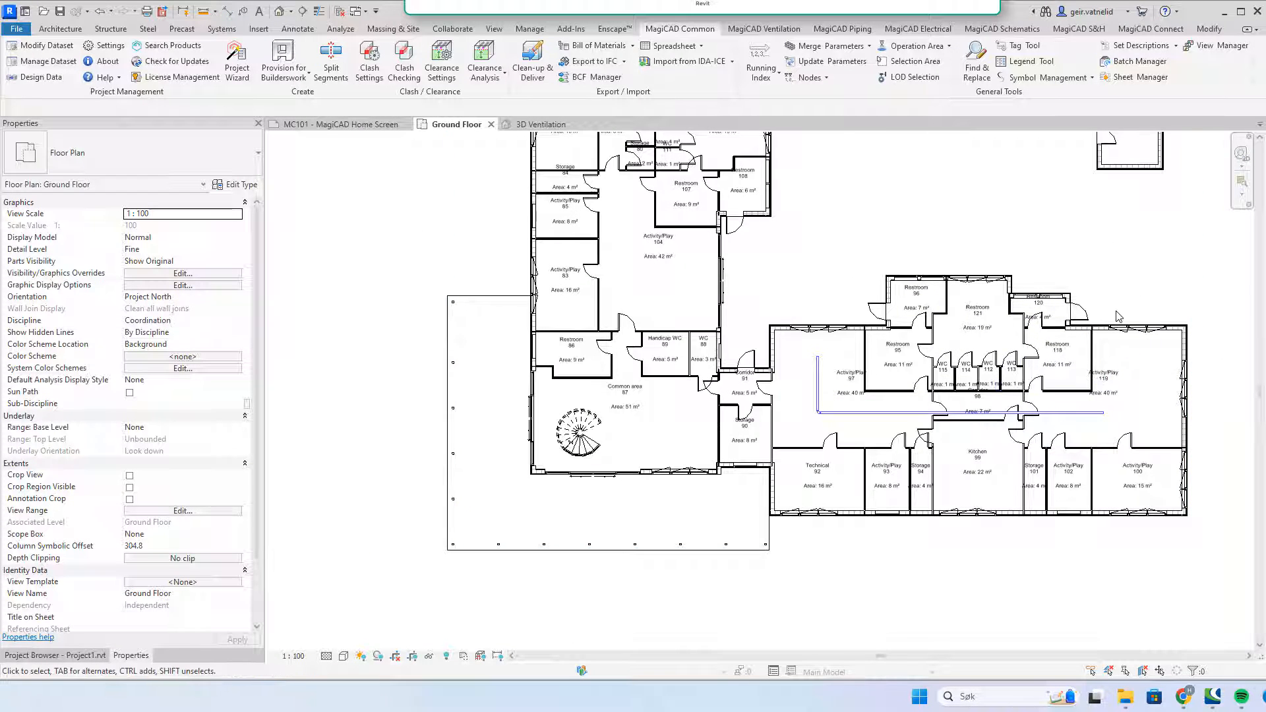
{"action": "left_click", "coordinate": [55, 655]}
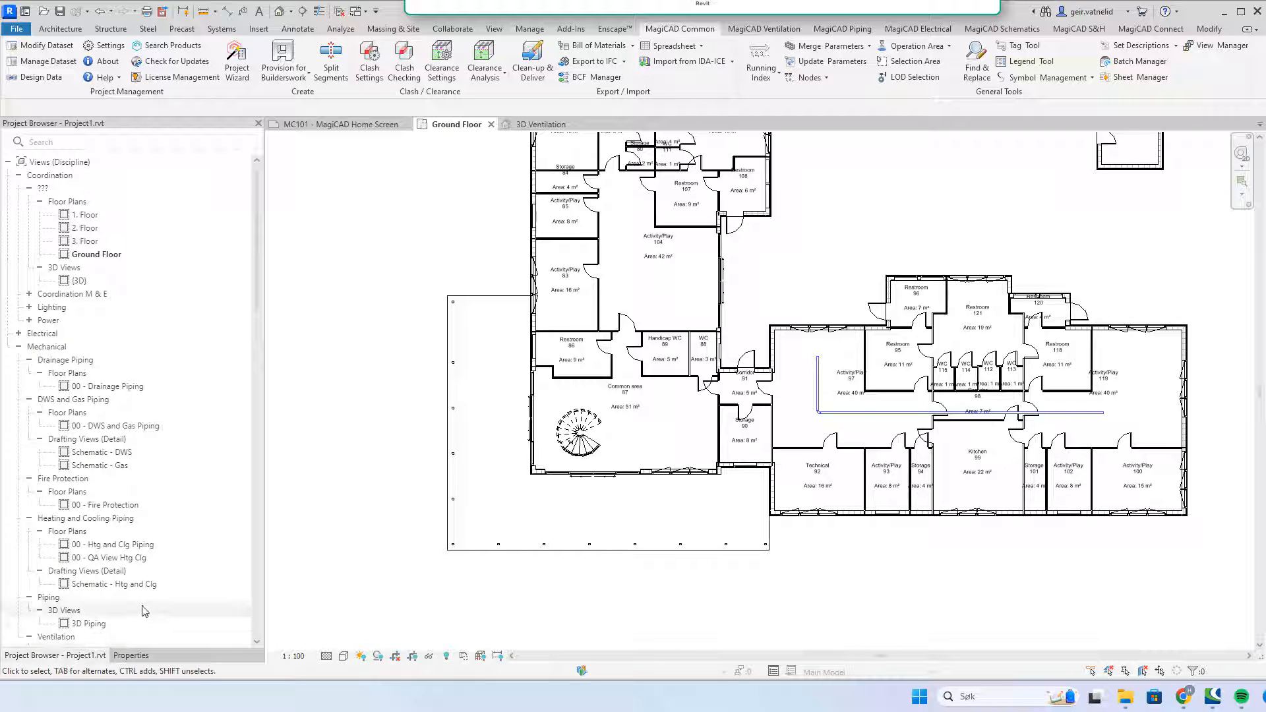
{"action": "scroll", "coordinate": [179, 551], "scroll_direction": "down", "scroll_amount": 5}
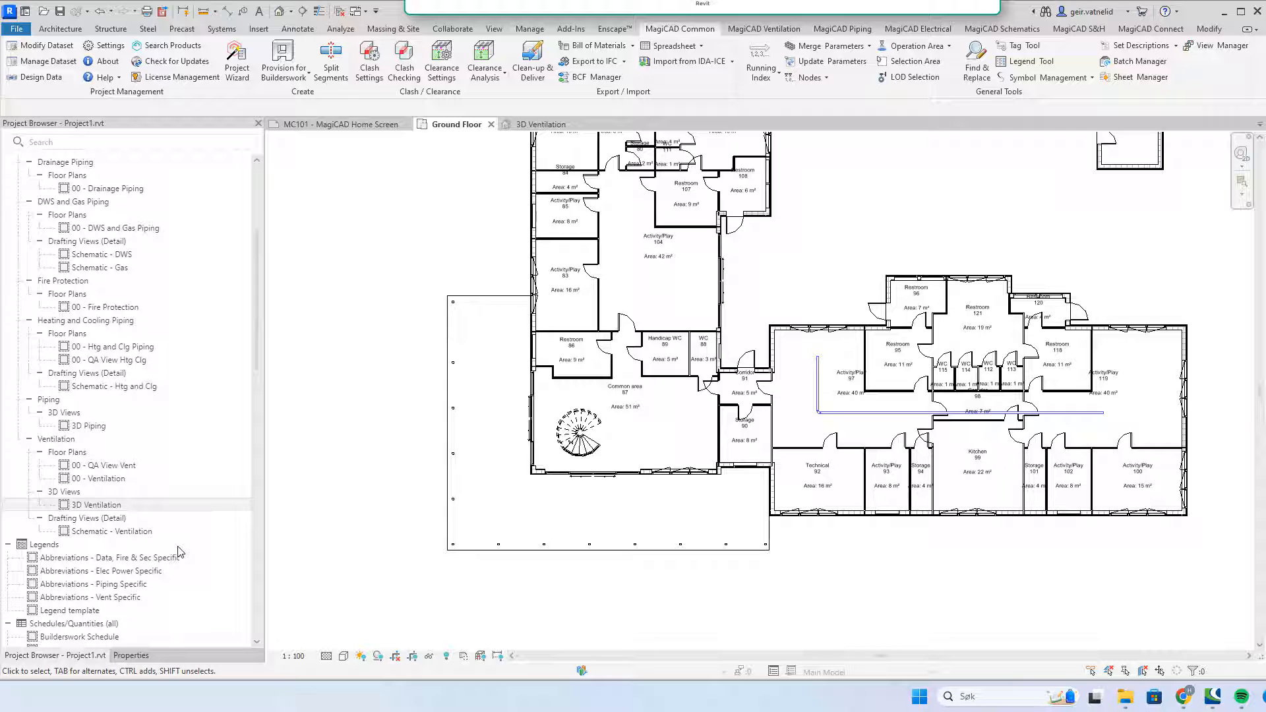
{"action": "double_click", "coordinate": [122, 502]}
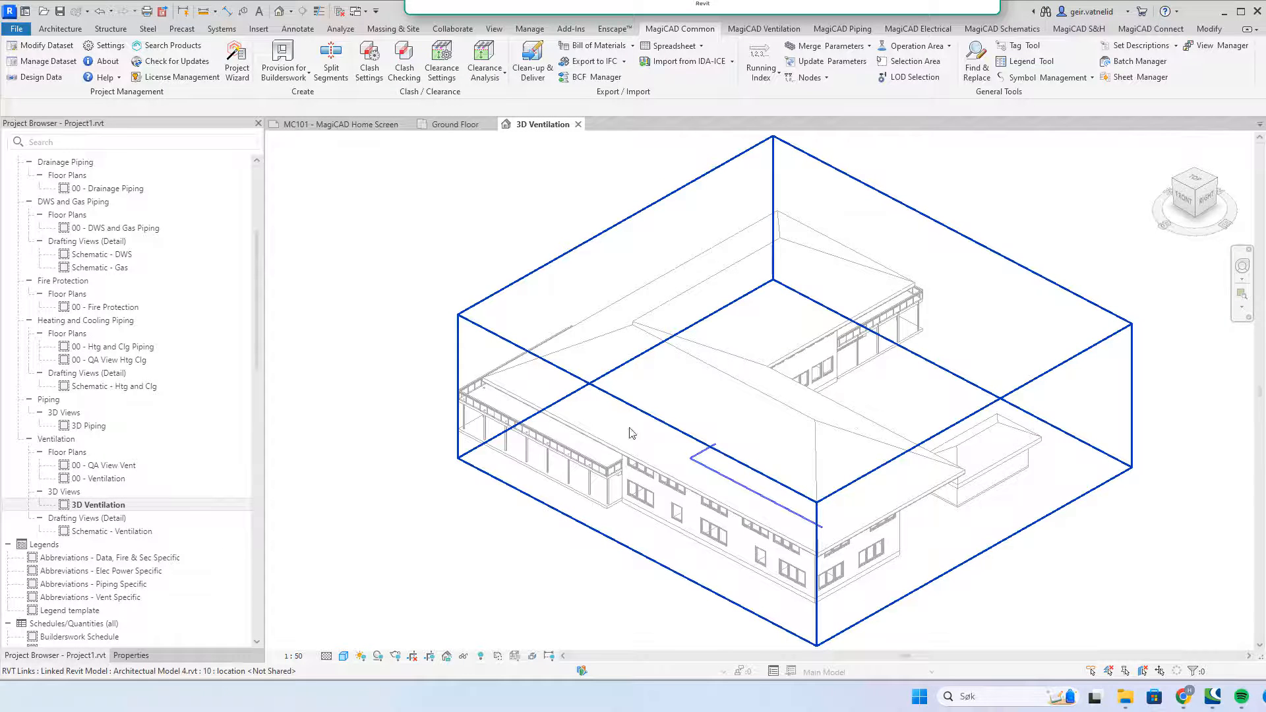
Step: Orbit and zoom to a low frontal view of the supply duct and its bend
{"action": "middle_click_drag", "start_coordinate": [630, 433], "coordinate": [670, 460], "text": "shift"}
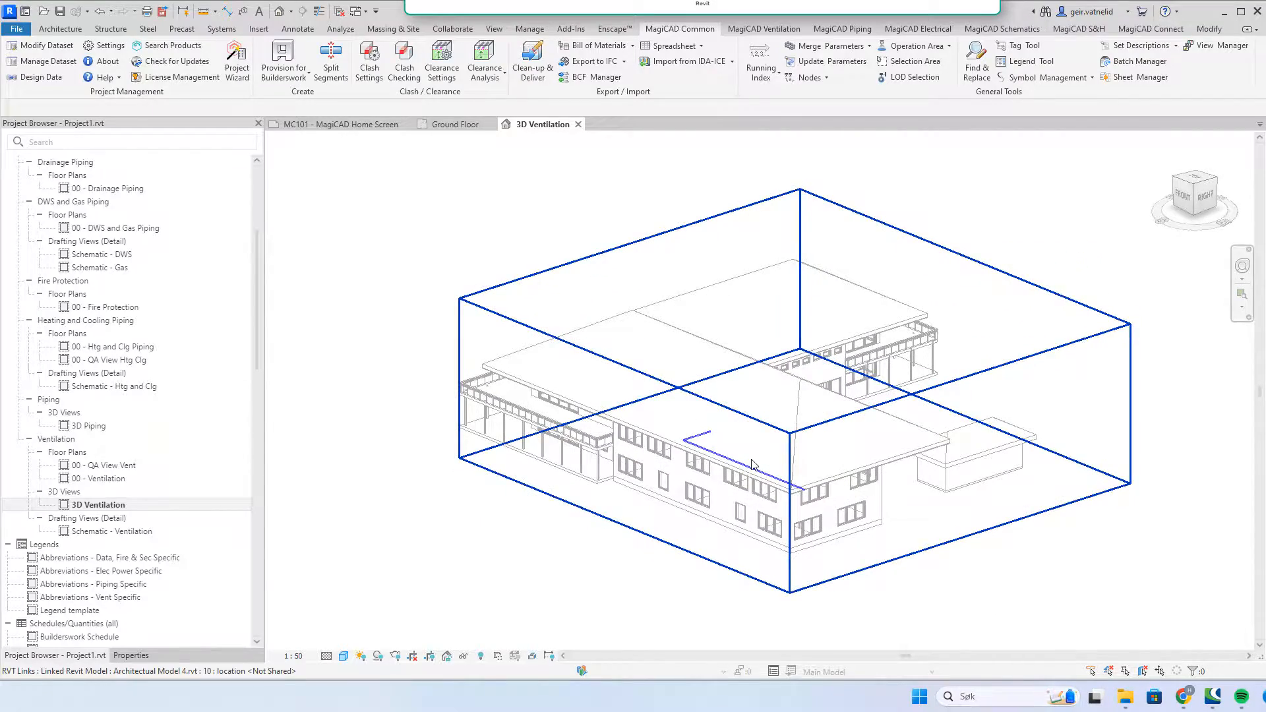
{"action": "scroll", "coordinate": [751, 464], "scroll_direction": "up", "scroll_amount": 5}
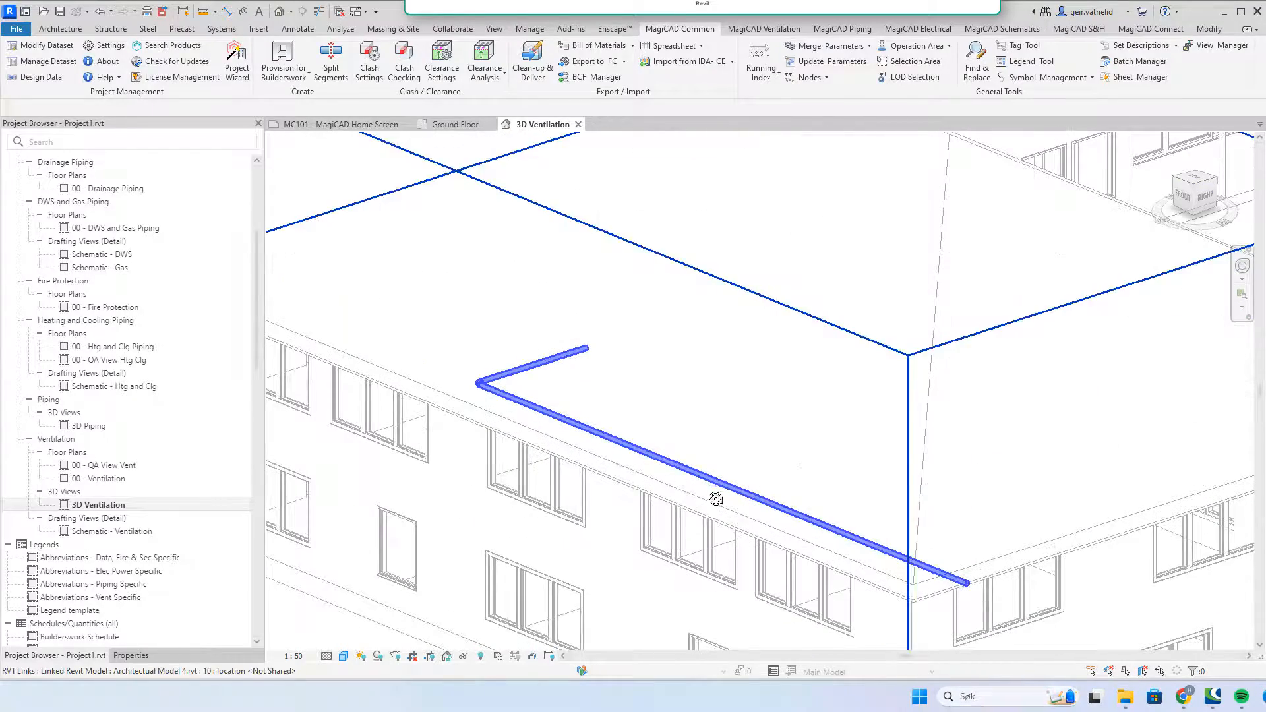
{"action": "middle_click_drag", "start_coordinate": [715, 499], "coordinate": [731, 368], "text": "shift"}
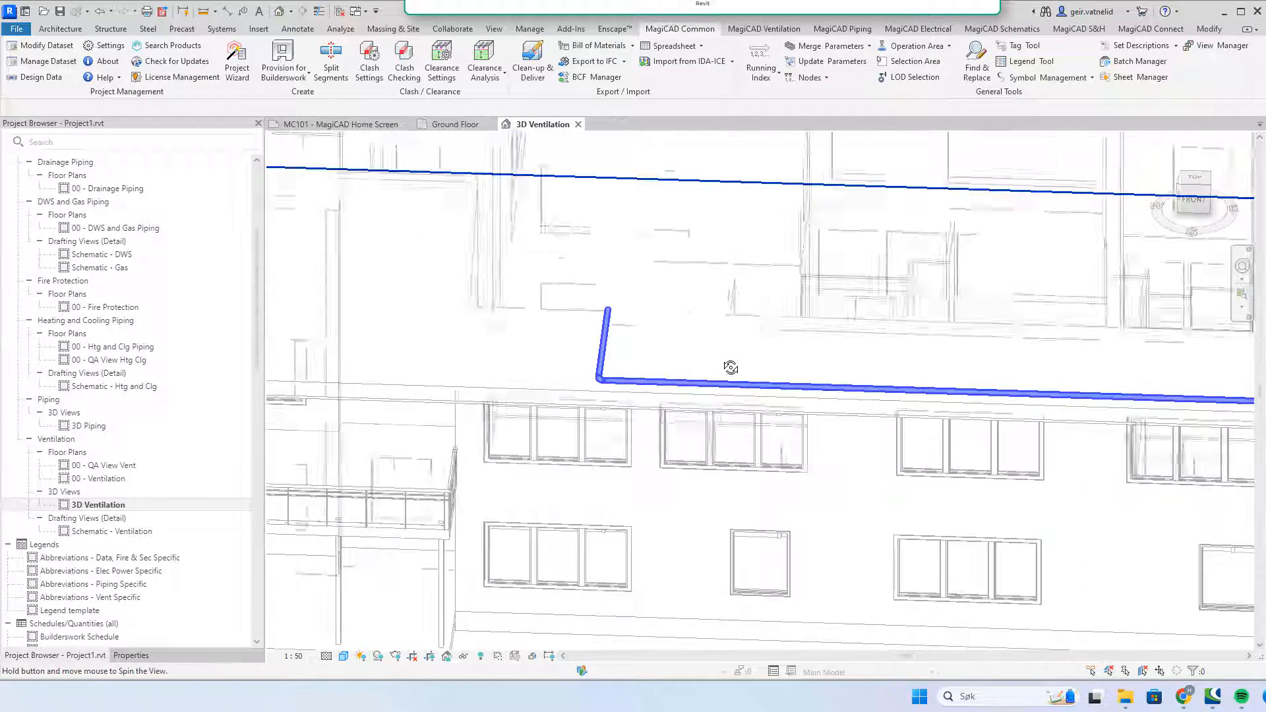